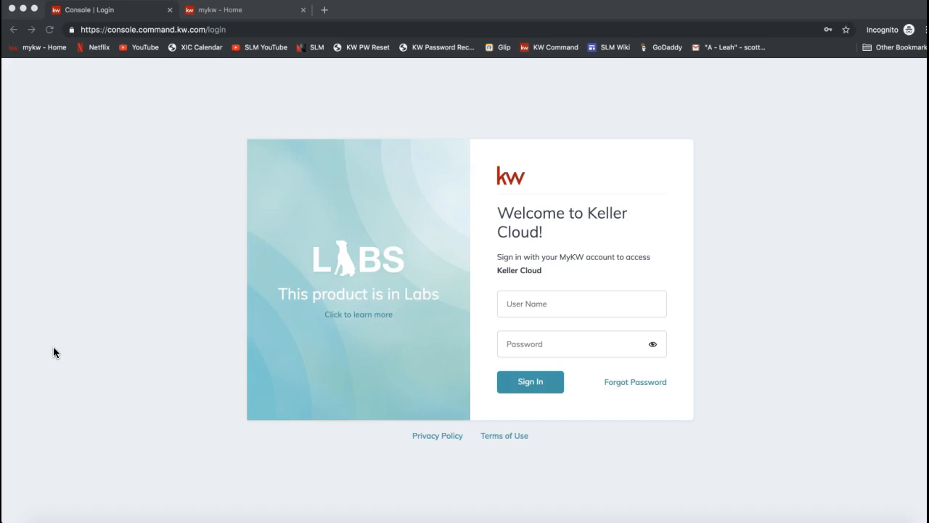
Step: Enter agent.kw.com as the web address in the Keller Cloud login tab
left_click(175, 29)
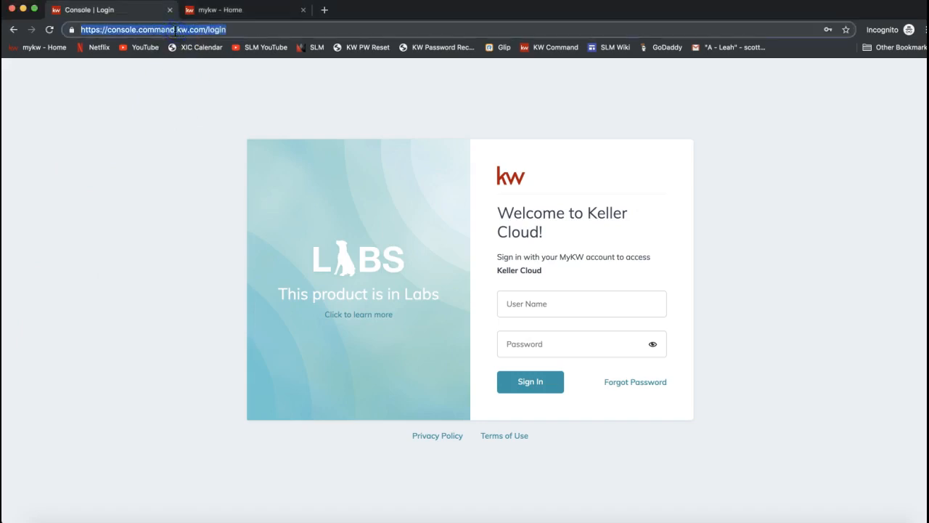
type("agent.kw.com")
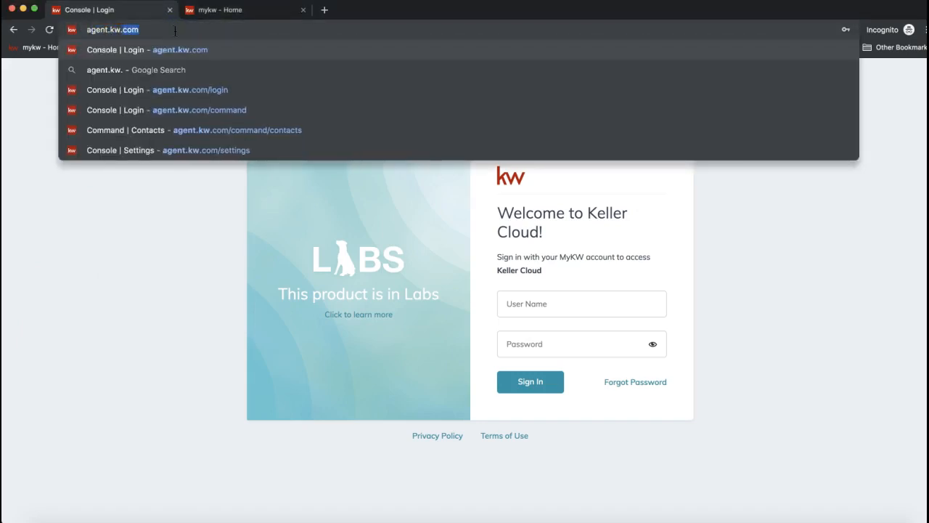
triple_click(115, 32)
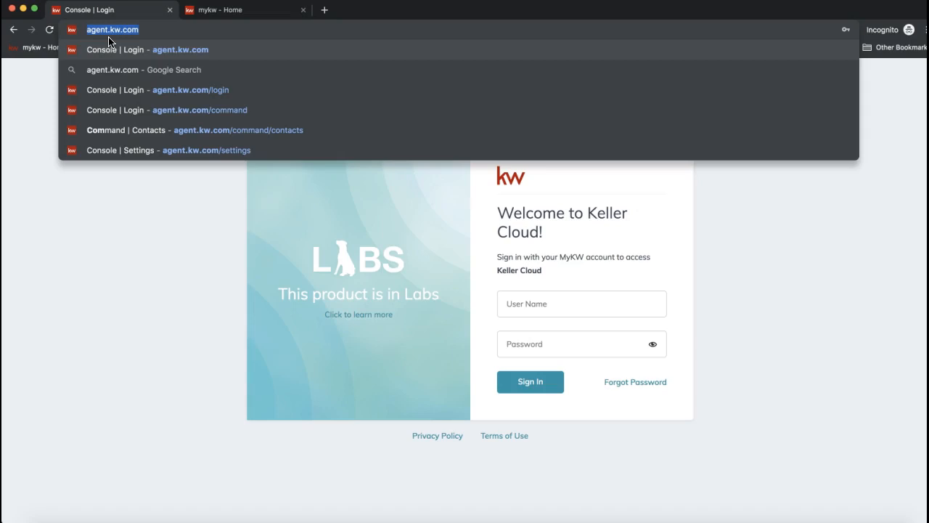
left_click(141, 178)
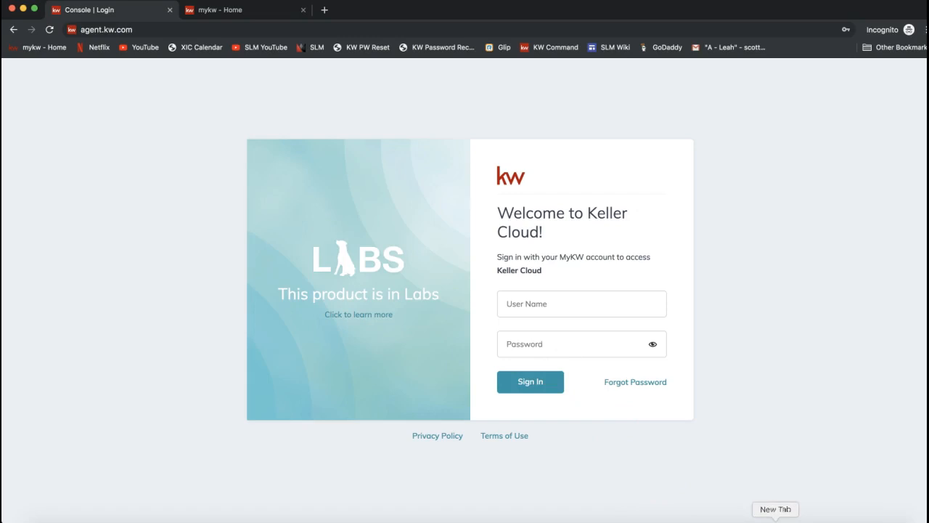
Step: Check where a new incognito window is offered in a separate regular browser window, and close that window
left_click(775, 521)
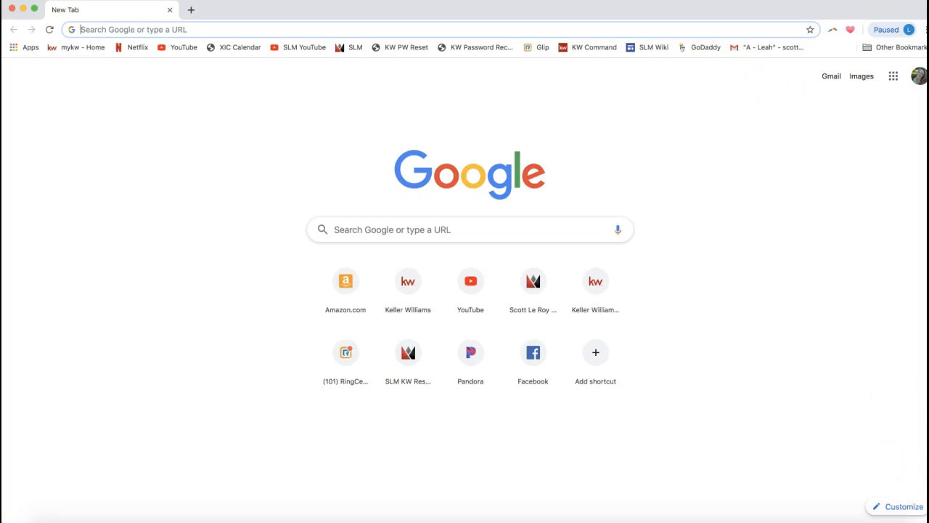
left_click(925, 519)
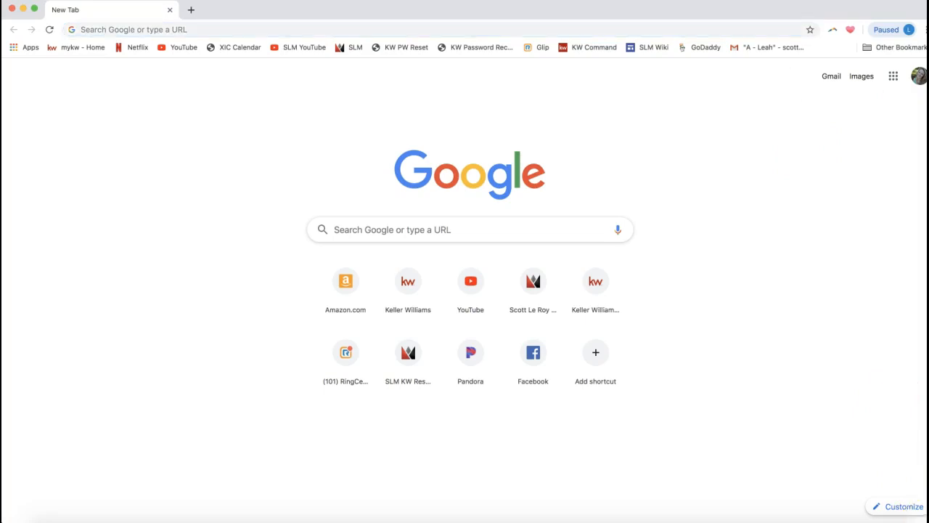
left_click_drag(759, 14, 739, 13)
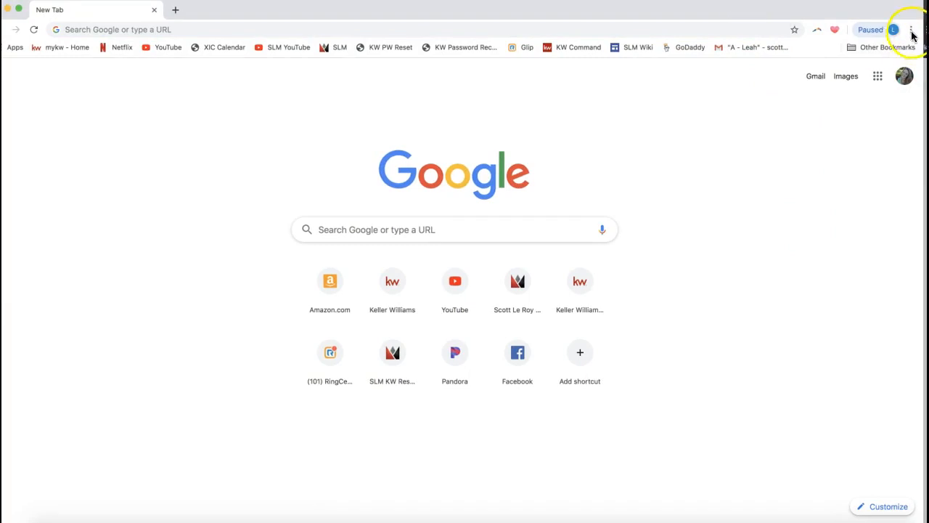
left_click(912, 33)
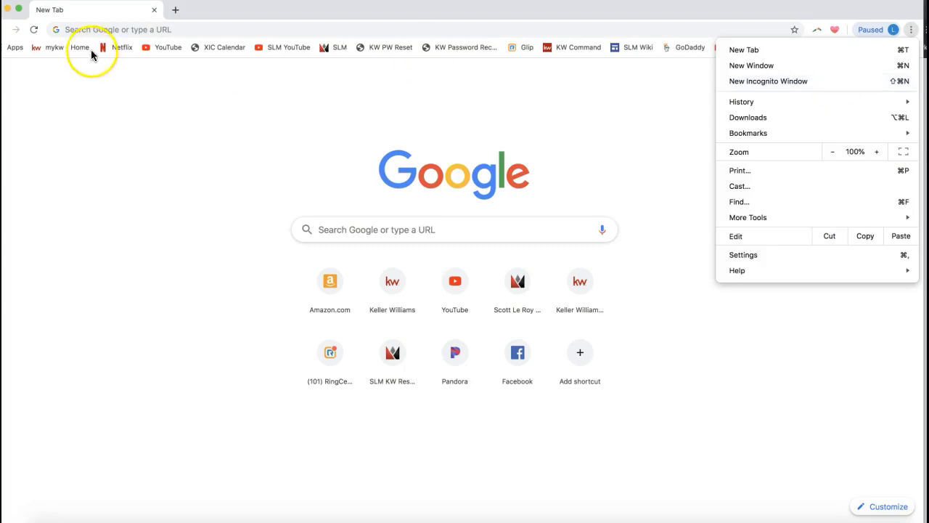
left_click(154, 9)
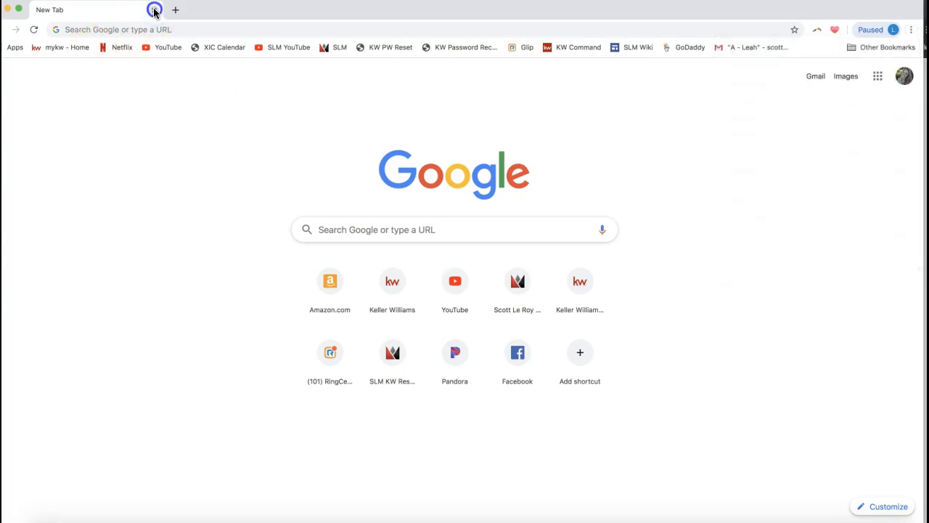
left_click(153, 10)
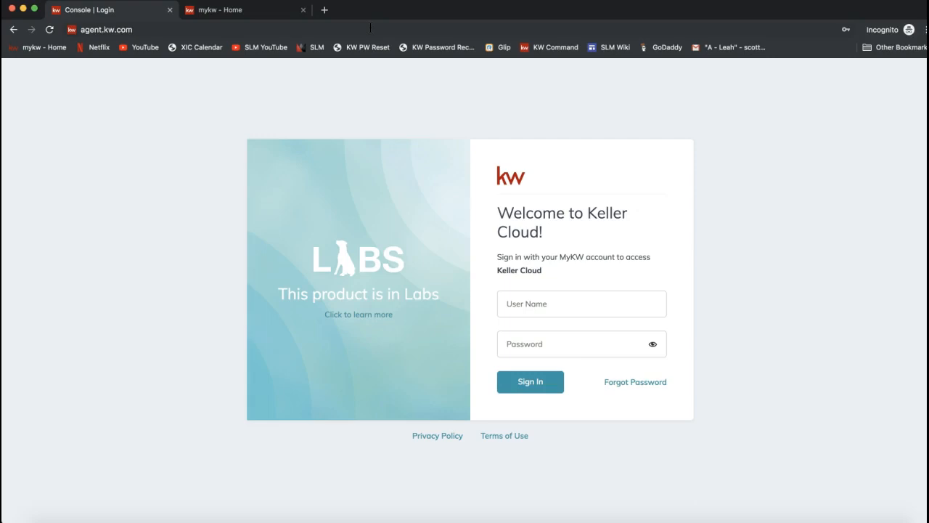
Step: Sign in to Keller Cloud with the account's saved username and password
left_click(528, 298)
type("leah")
left_click(546, 328)
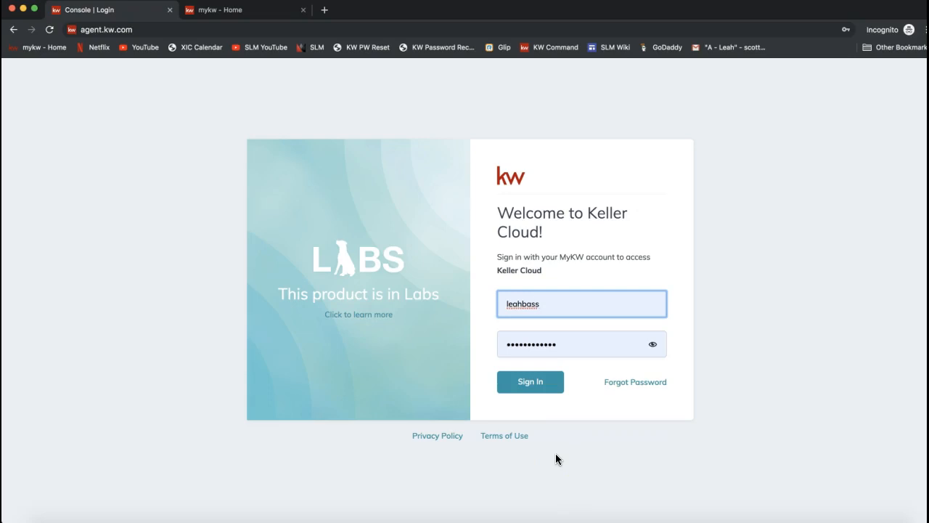
left_click(541, 389)
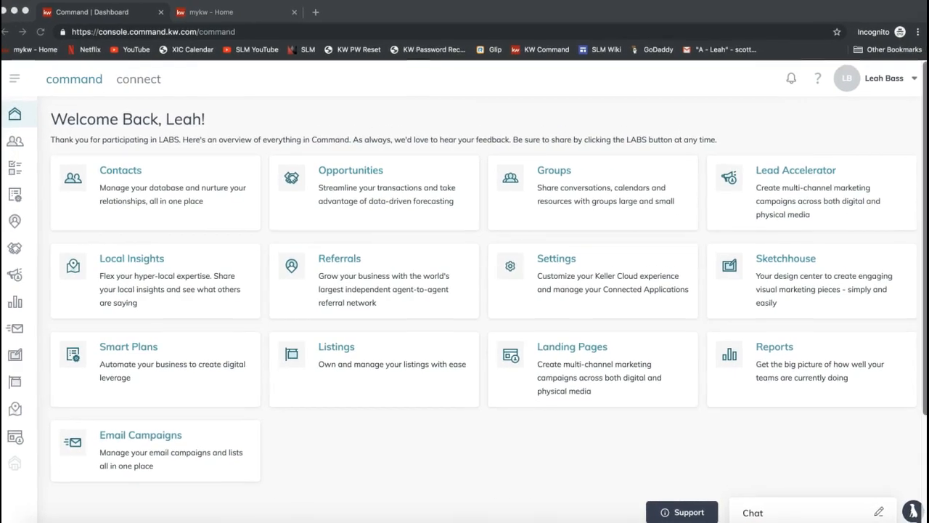
Step: Open the Settings page of the signed-in account
left_click(858, 118)
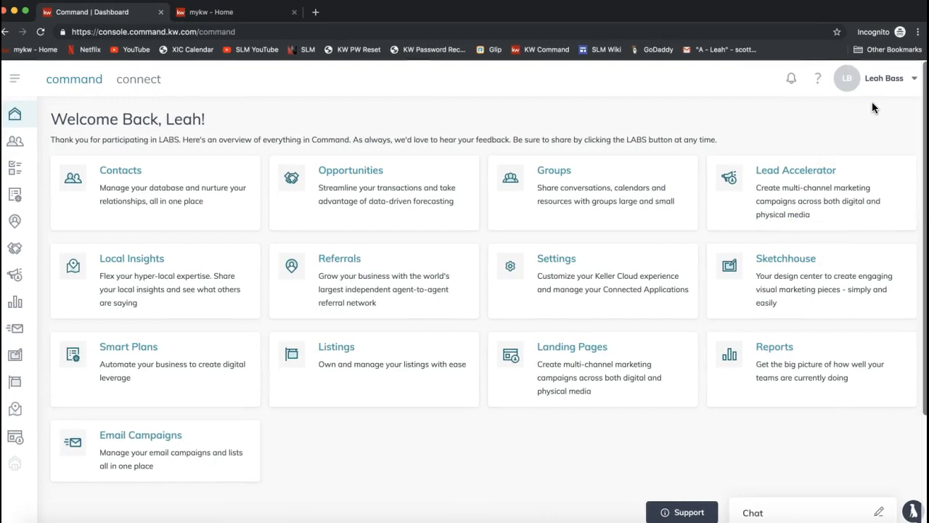
left_click(885, 80)
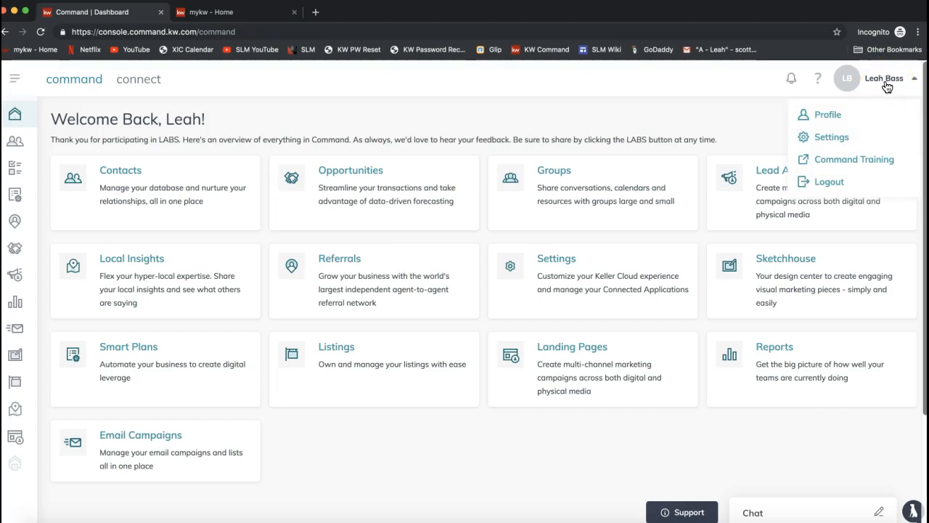
left_click(823, 138)
left_click(831, 137)
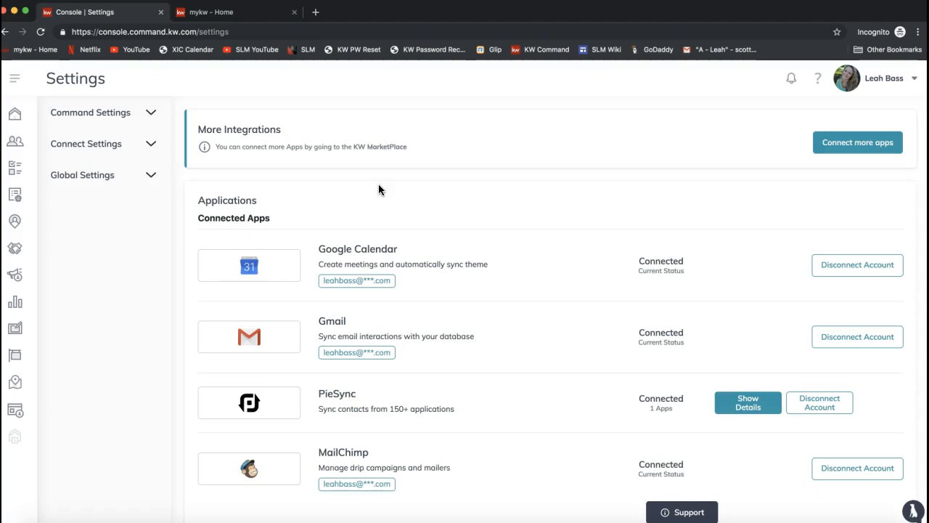
Step: Locate the Mailchimp (Email Campaigns) application in the Marketing Automation section of the settings
scroll(378, 190, "down", 10)
scroll(379, 190, "down", 4)
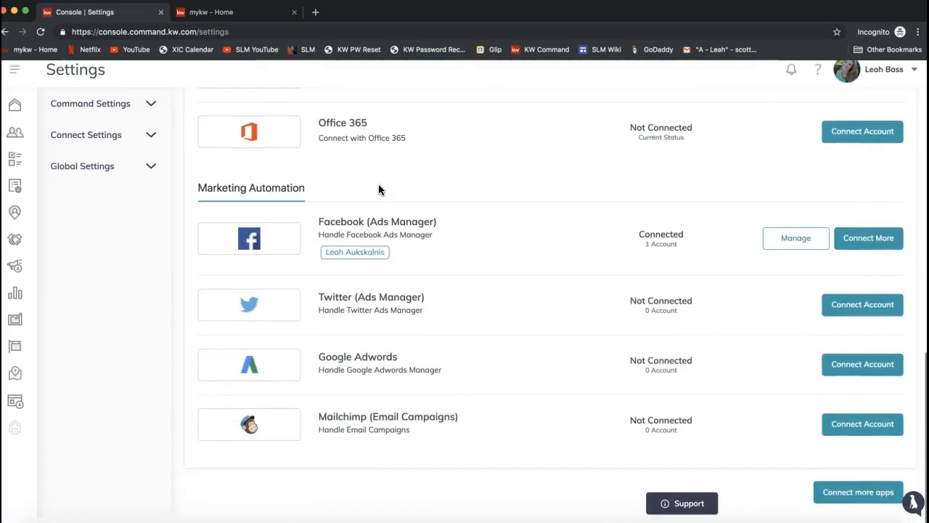
left_click(199, 196)
left_click_drag(199, 196, 302, 197)
left_click(222, 209)
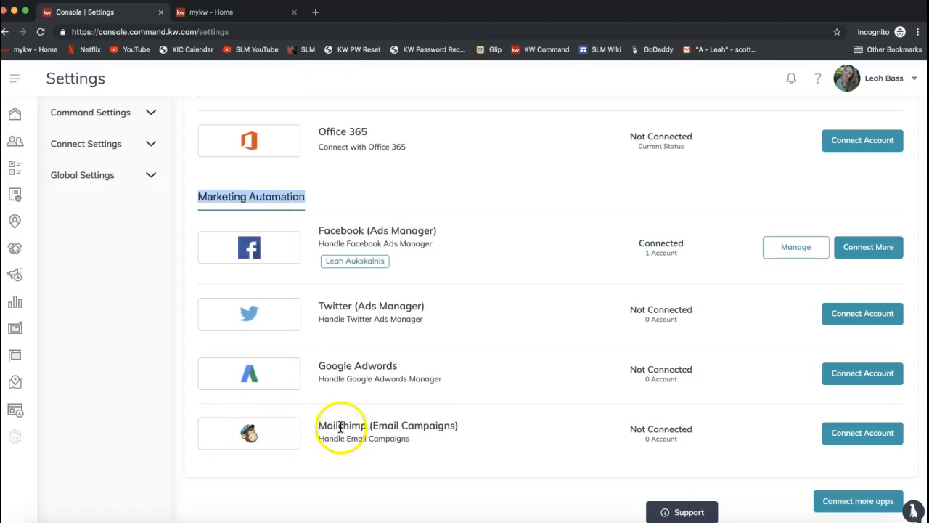
left_click_drag(372, 427, 458, 427)
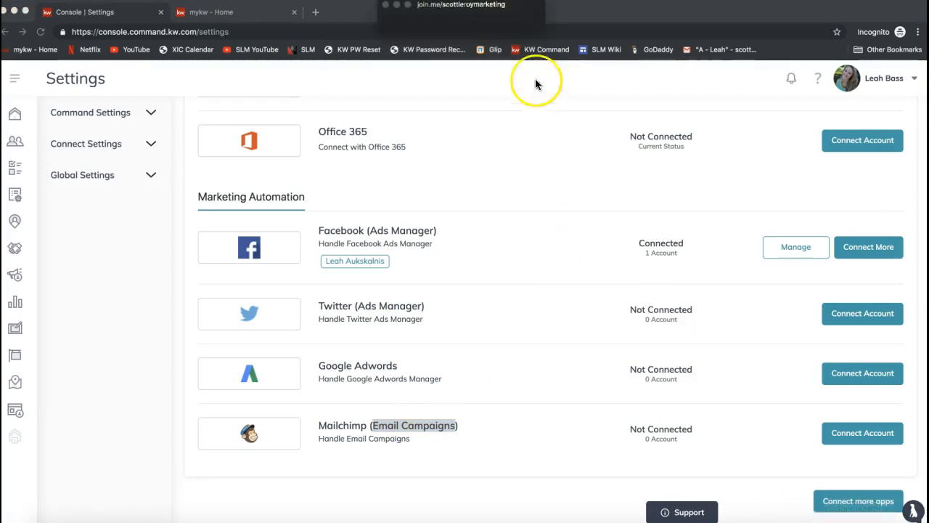
Step: Switch to join.me, send the copied Mailchimp signup link to everyone in the meeting chat, and put the meeting windows away
left_click(432, 31)
left_click(471, 316)
type("https://login.mailchimp.com/signup/")
key("Return")
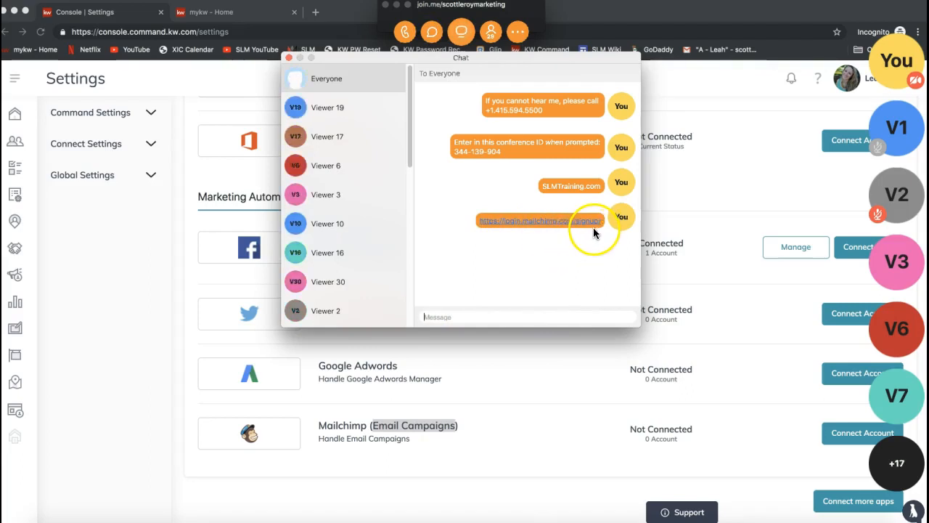
left_click(288, 57)
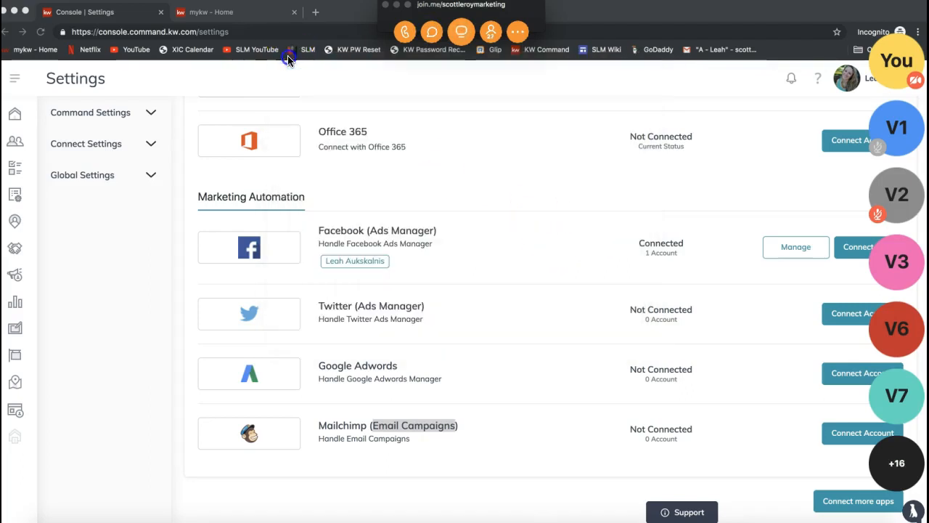
left_click(396, 5)
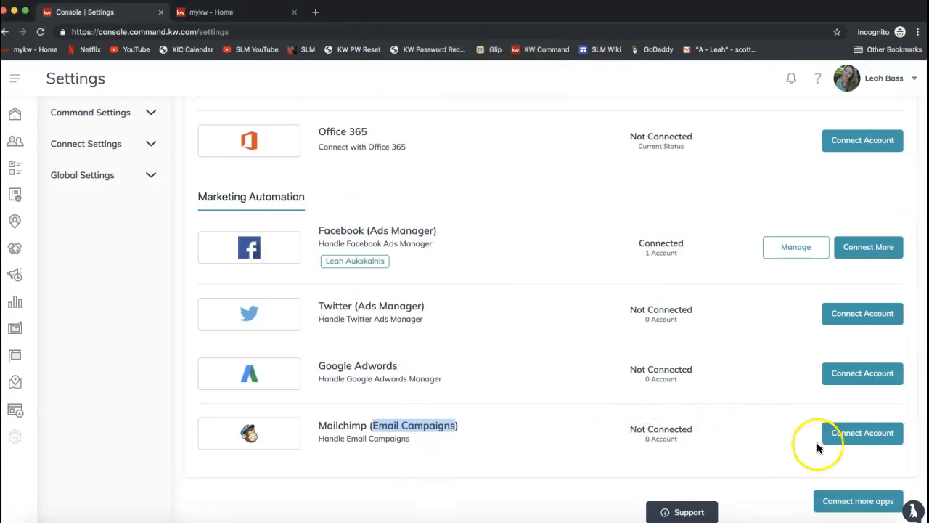
Step: Connect the Mailchimp (Email Campaigns) application by logging in with the account's e-mail username and password
left_click(860, 440)
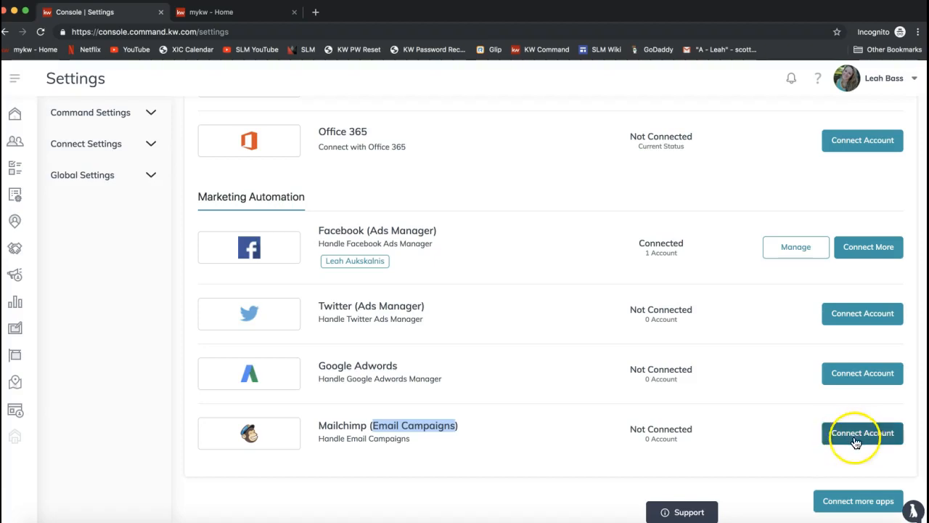
left_click(855, 441)
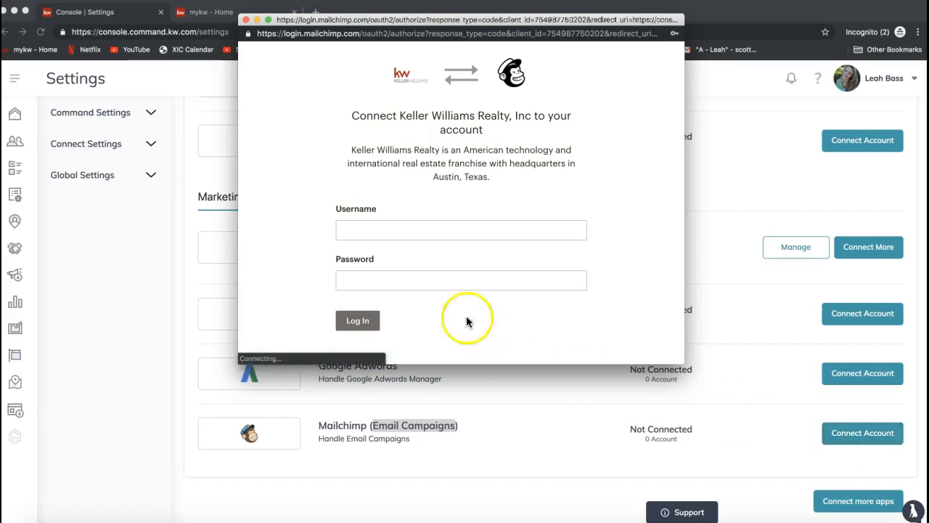
left_click(399, 229)
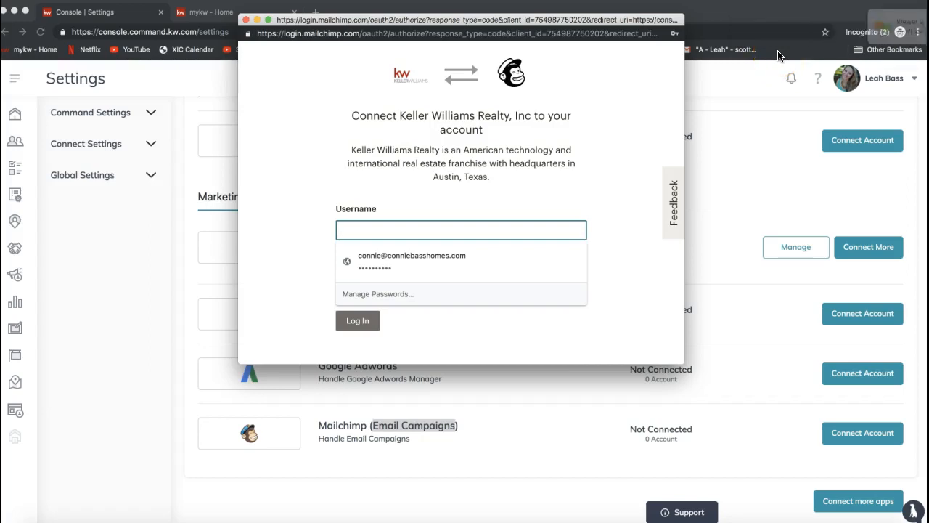
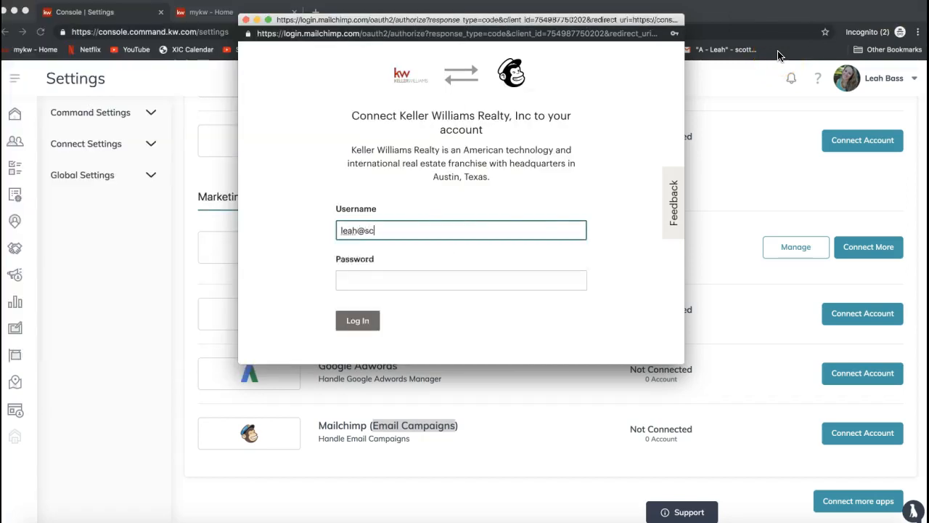
left_click(402, 253)
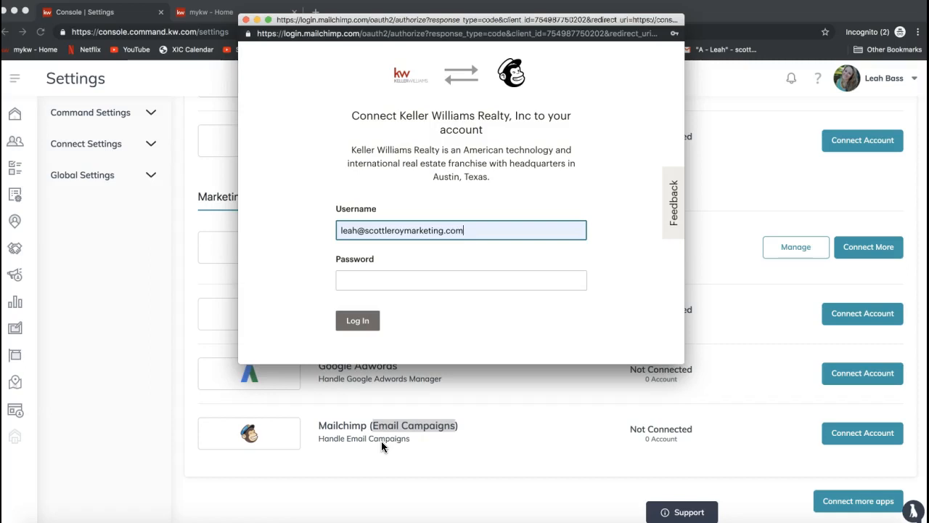
left_click(393, 278)
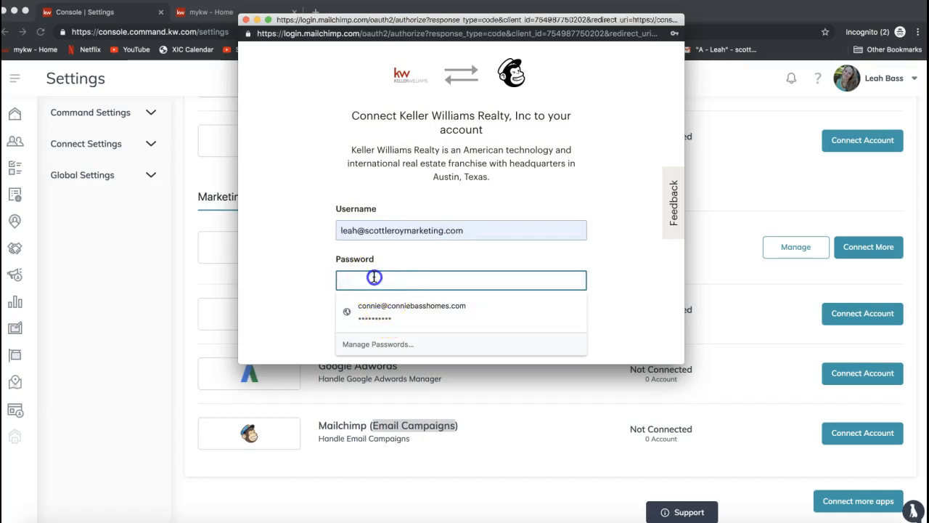
type("•••••••••••••")
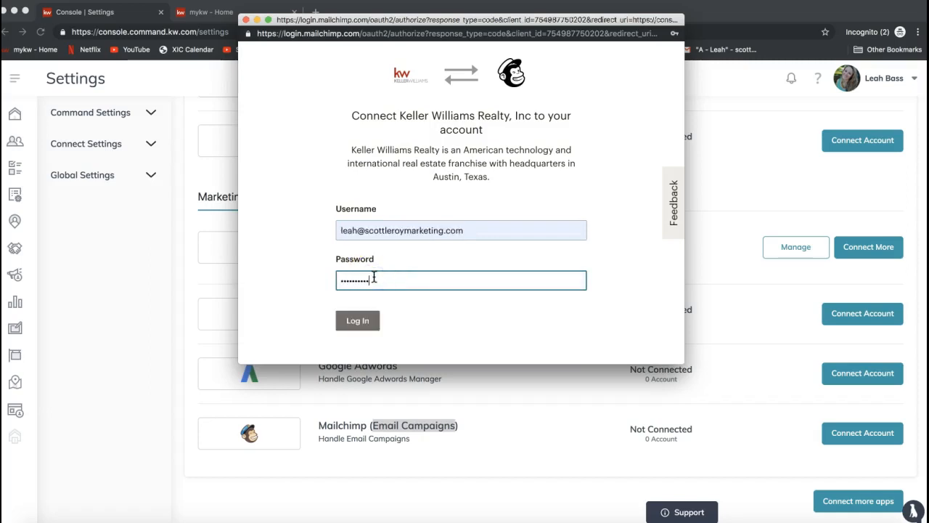
left_click(369, 328)
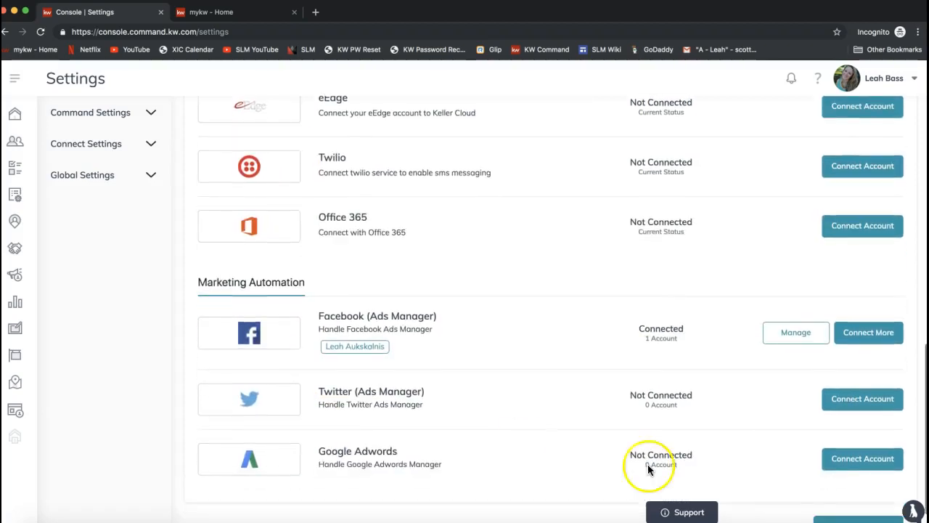
Step: Check the Connected Apps list for the Mailchimp (Email Campaigns) entry
scroll(831, 499, "up", 7)
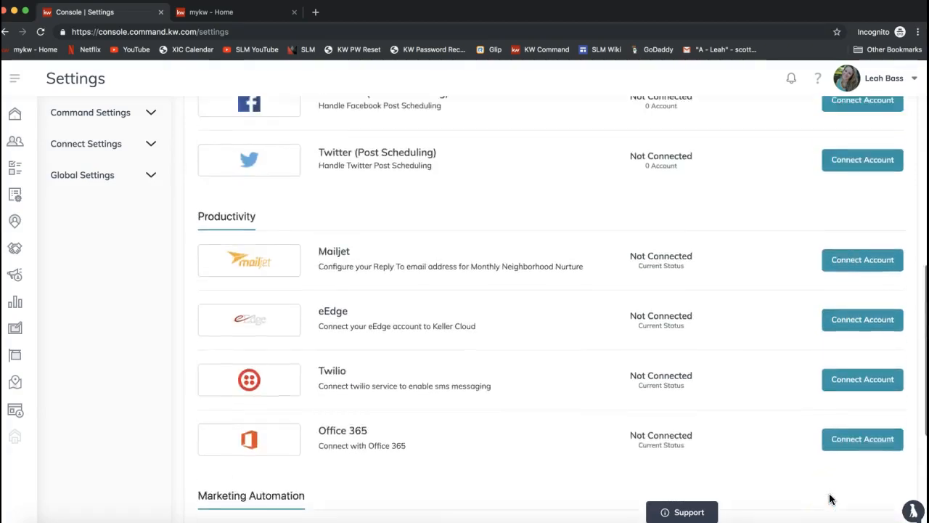
scroll(550, 513, "up", 4)
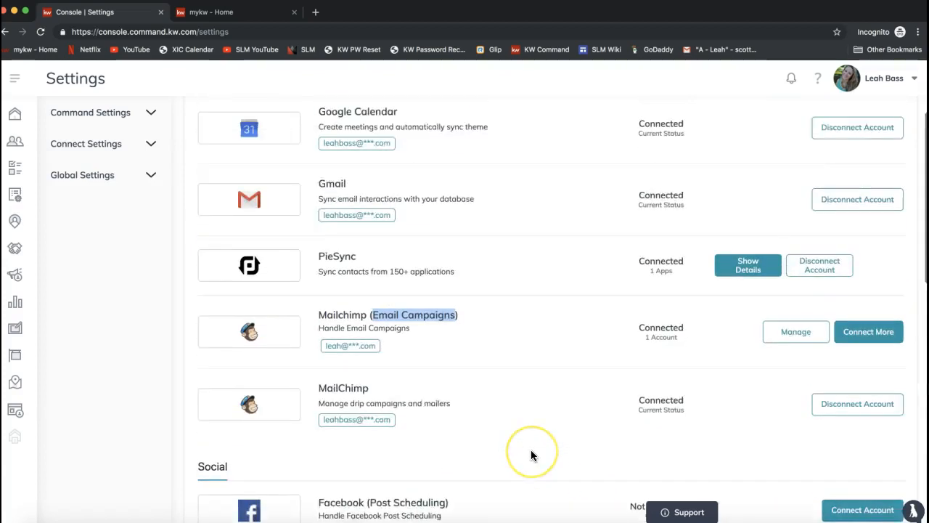
left_click_drag(197, 150, 271, 152)
scroll(347, 237, "down", 1)
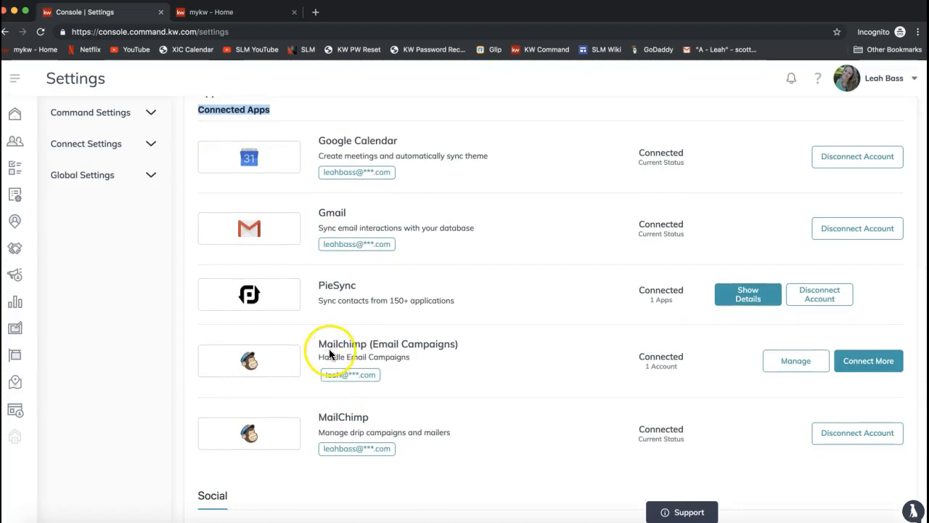
double_click(332, 344)
left_click_drag(372, 343, 453, 343)
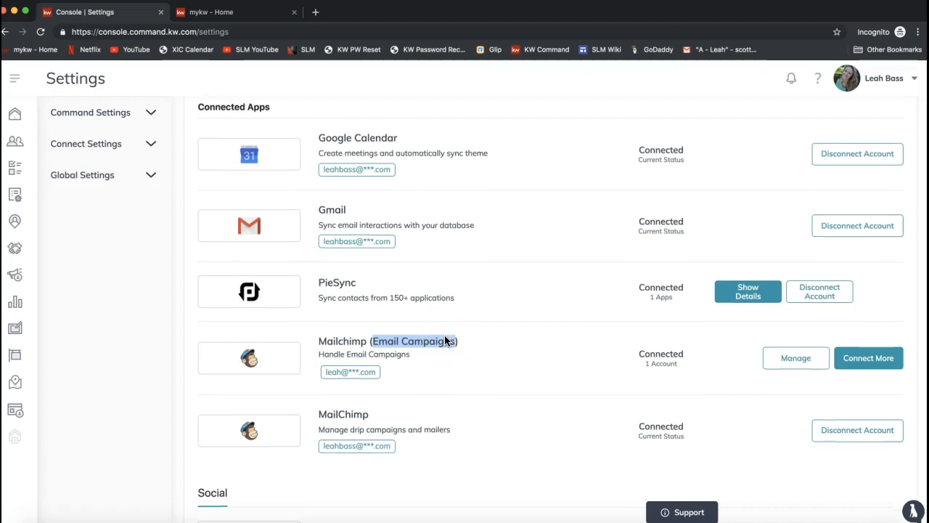
Step: Locate Mailjet in the Productivity section of the applications list and read its description
scroll(445, 341, "down", 3)
scroll(445, 339, "down", 6)
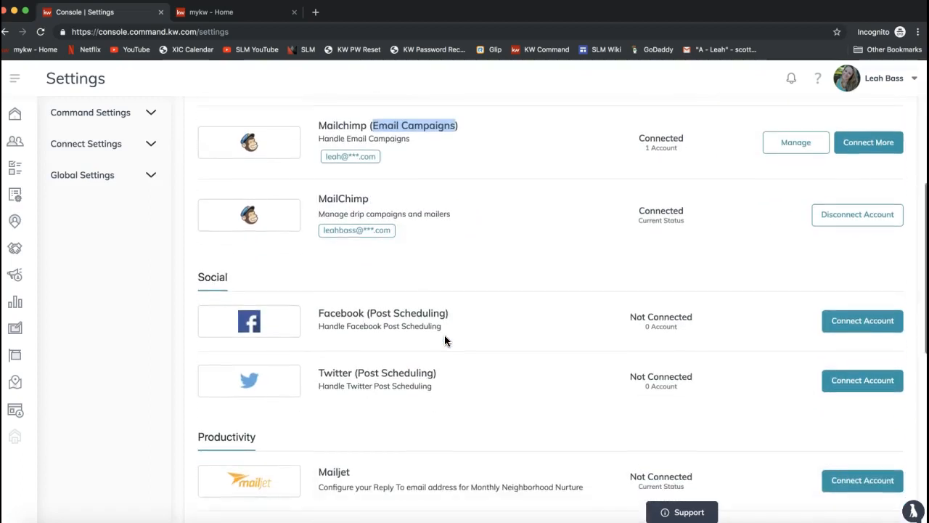
scroll(444, 335, "down", 2)
double_click(233, 282)
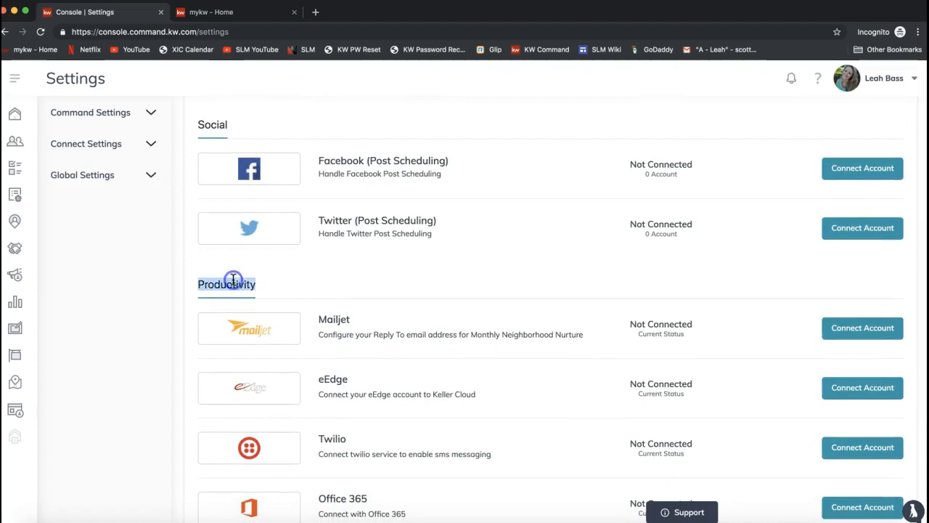
left_click(327, 334)
left_click_drag(328, 334, 591, 333)
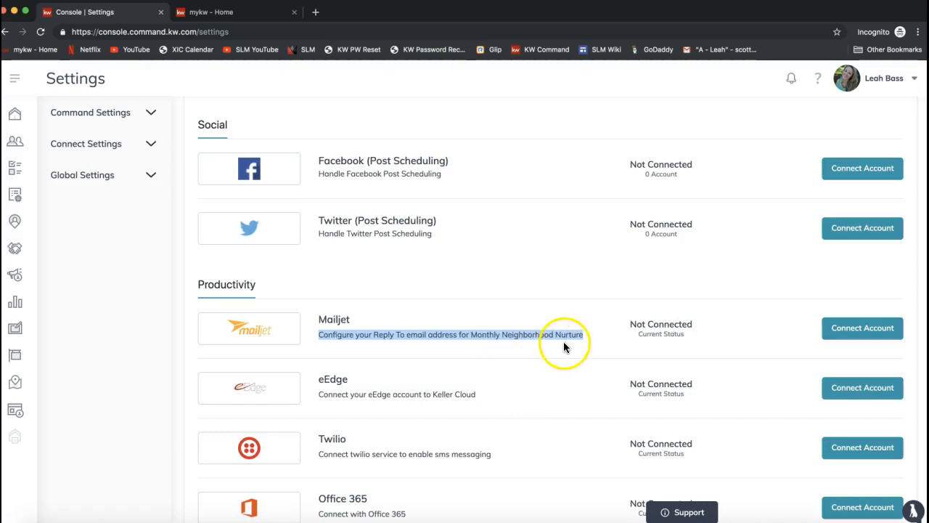
Step: Connect the Mailjet application by entering the account holder's e-mail as the Reply-To address and saving the changes
left_click(859, 337)
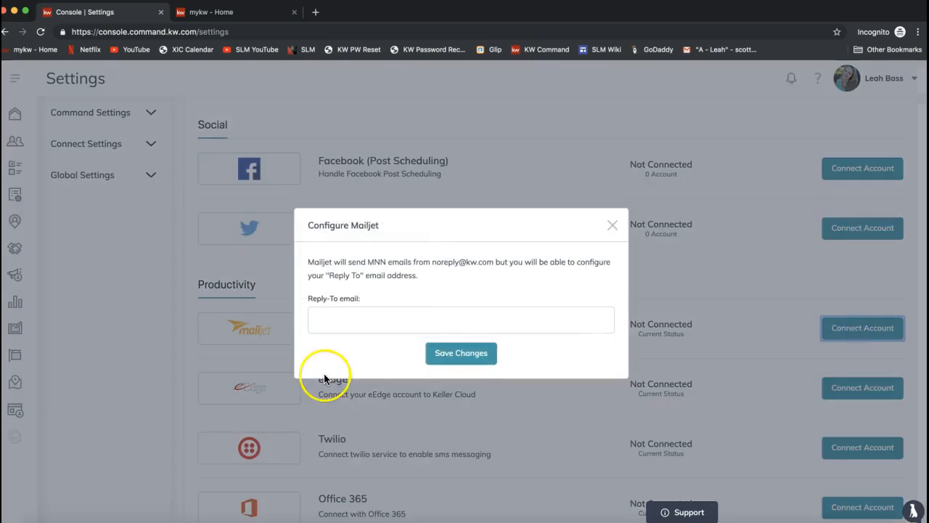
left_click(327, 322)
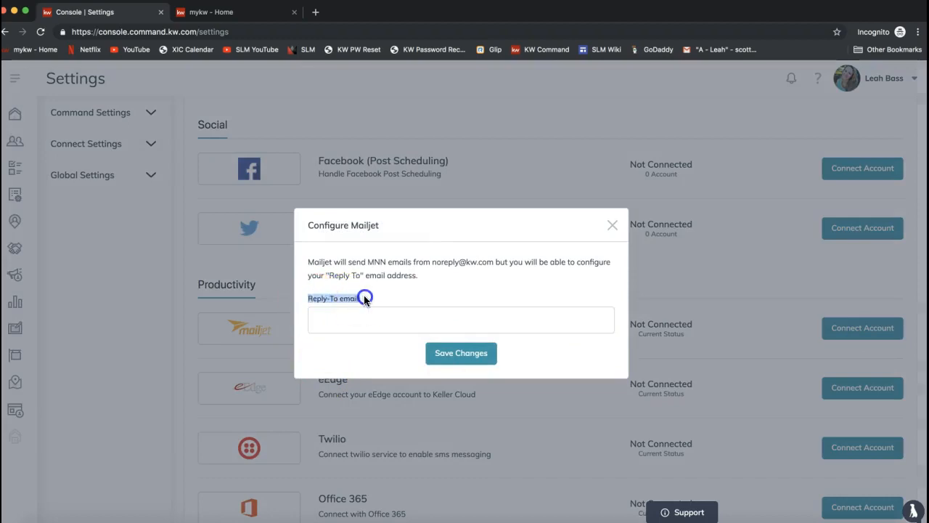
left_click(359, 322)
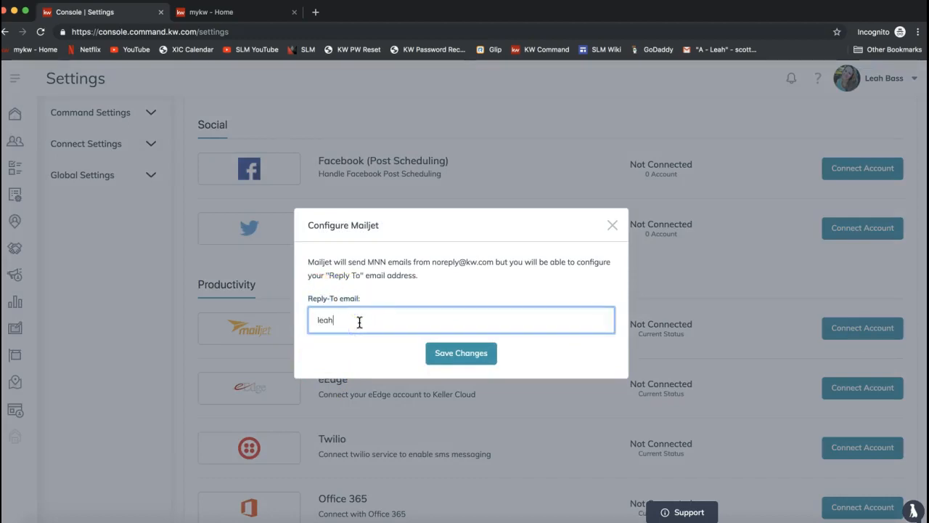
left_click(460, 355)
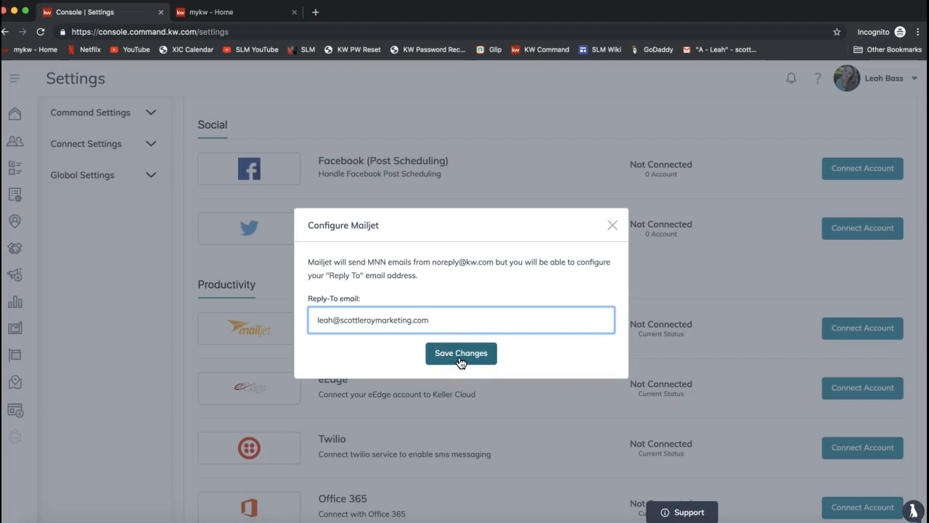
left_click(461, 356)
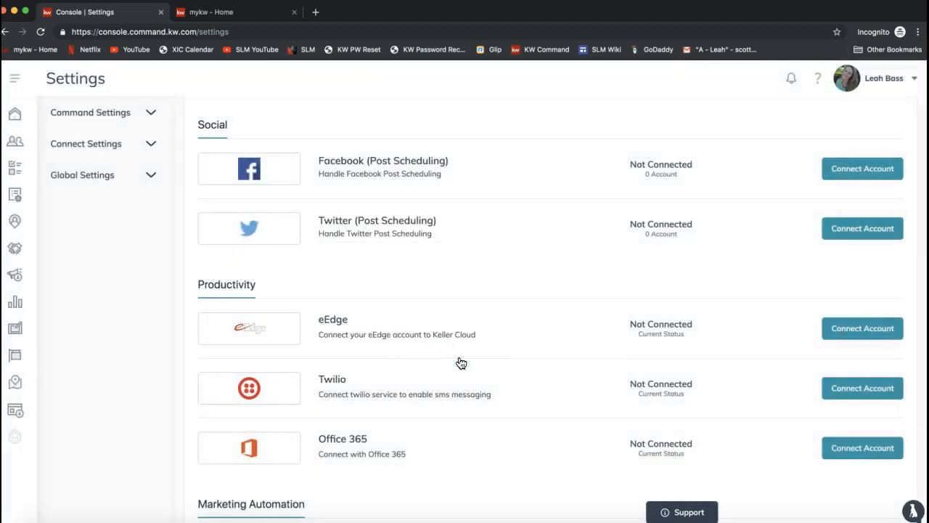
Step: Check the Connected Apps list for the Mailjet entry
scroll(506, 359, "up", 3)
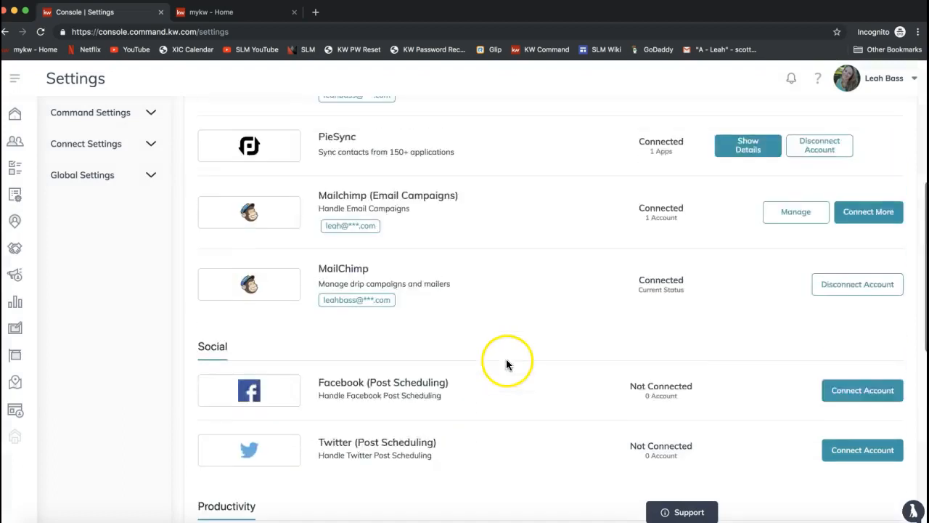
scroll(386, 314, "up", 4)
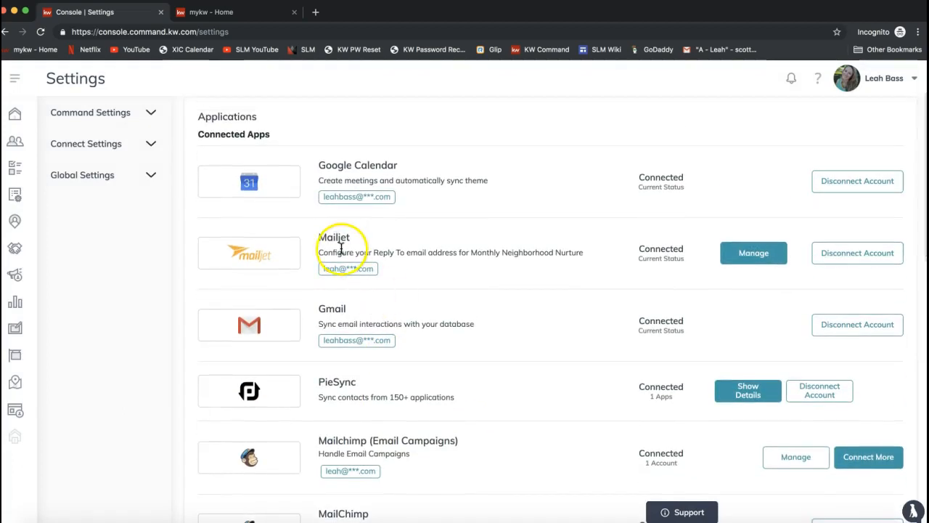
double_click(222, 135)
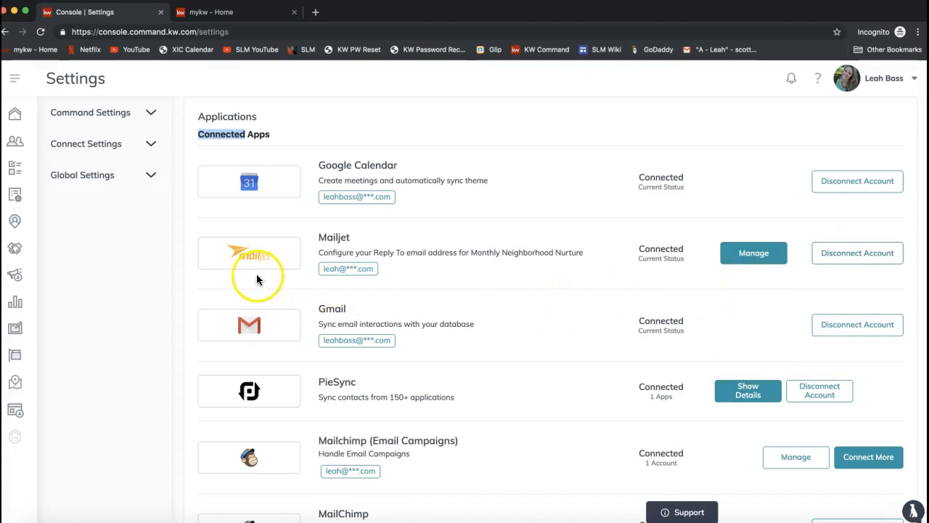
Step: Open the Marketing Profile page of the Connect Settings and bring its photo and logo sections into view
left_click(95, 149)
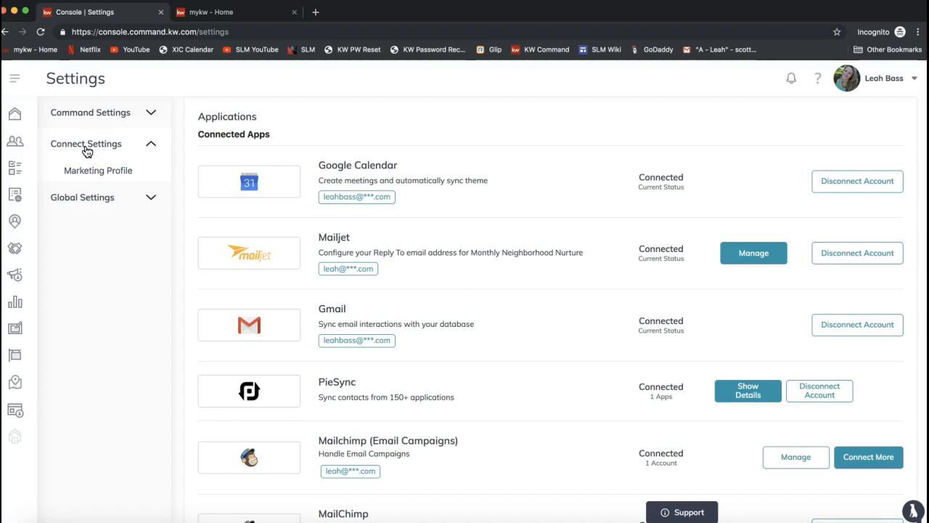
left_click(98, 172)
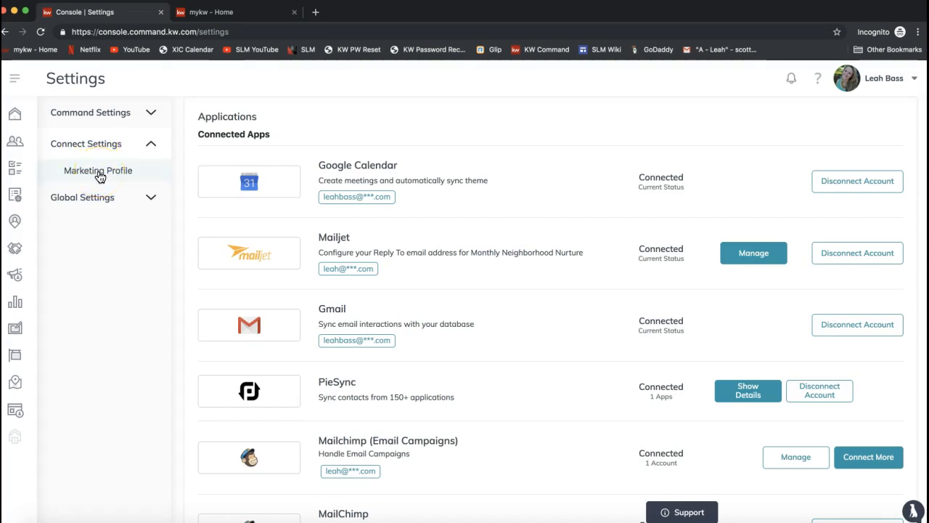
left_click(99, 177)
left_click(88, 177)
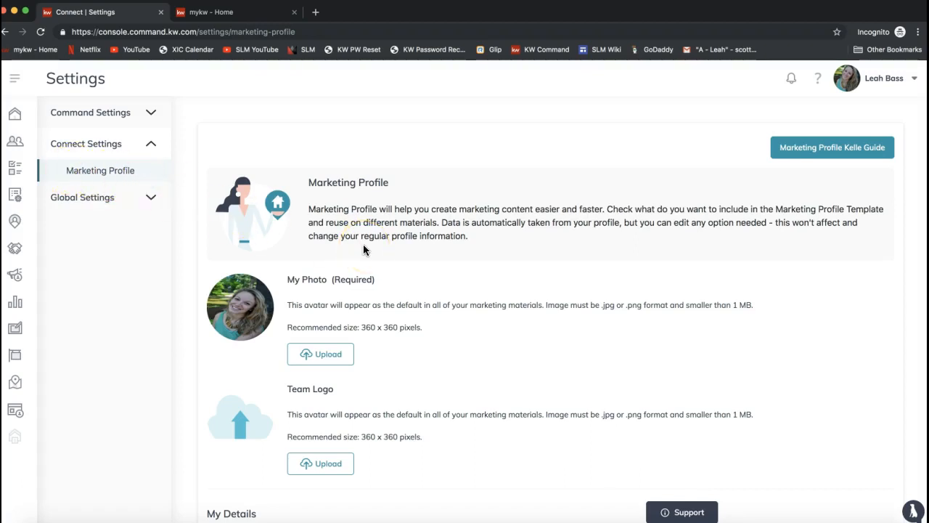
scroll(363, 249, "down", 1)
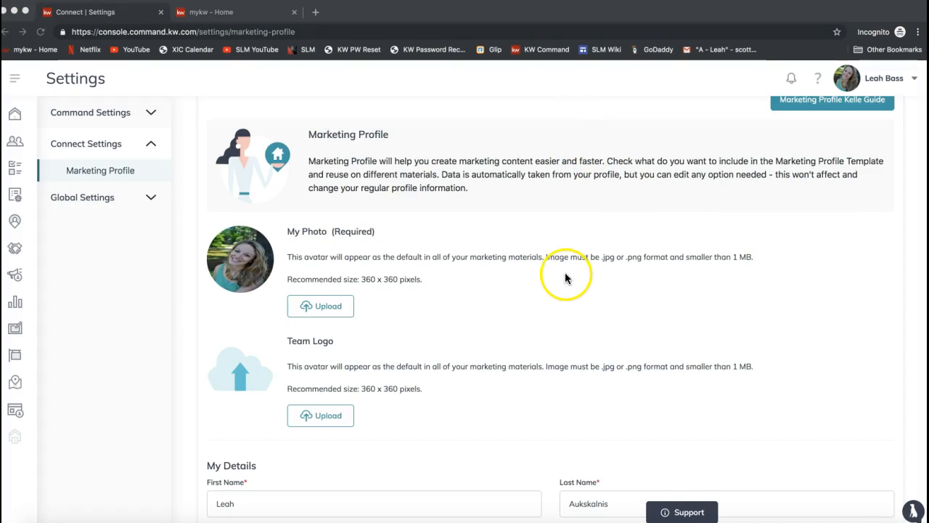
scroll(532, 258, "down", 2)
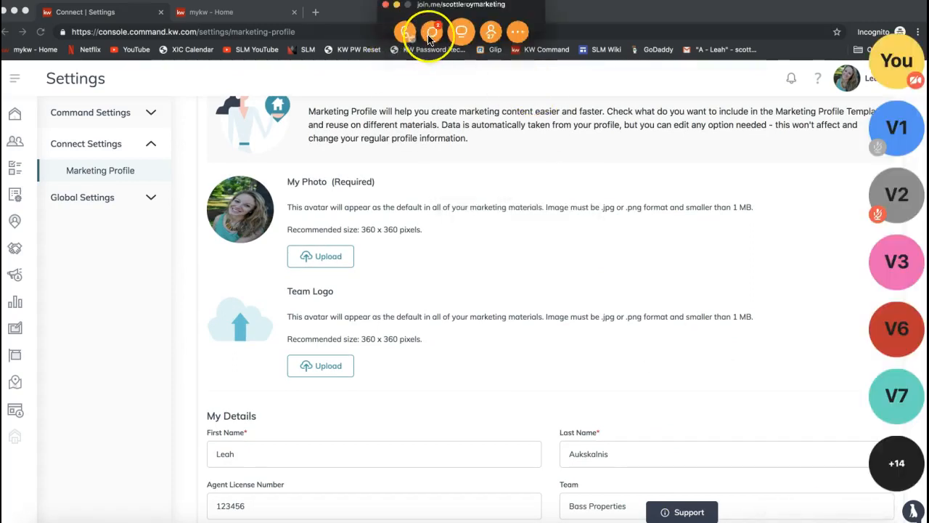
Step: Switch to join.me and send scottleroymarketing.com/command to everyone in the meeting chat
left_click(431, 32)
left_click(460, 319)
type("scottleroymarketing.com/command")
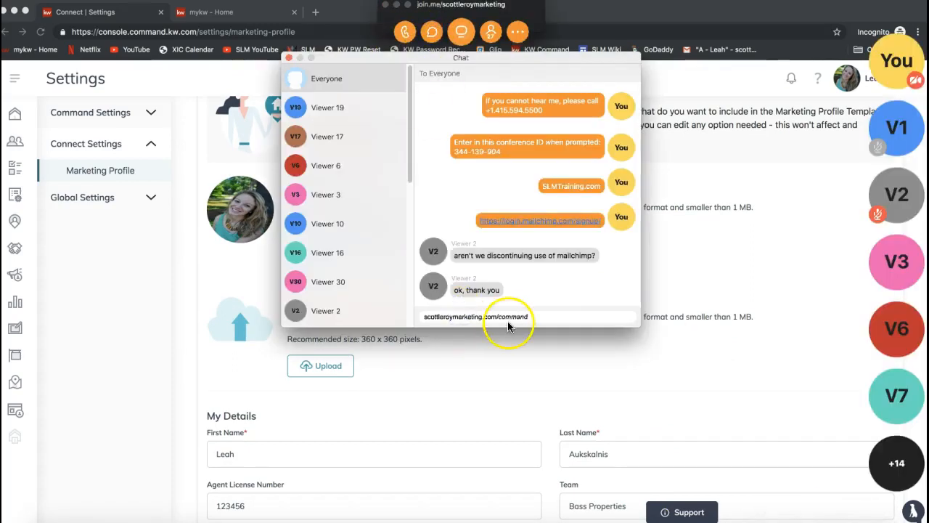
key("Return")
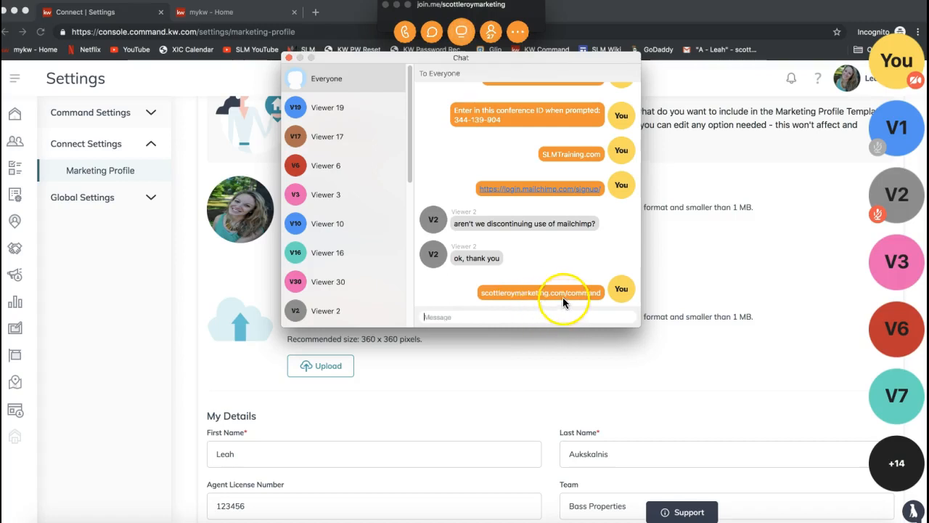
left_click_drag(519, 290, 572, 300)
key("super+c")
left_click(572, 291)
left_click(526, 319)
type("www.")
key("super+v")
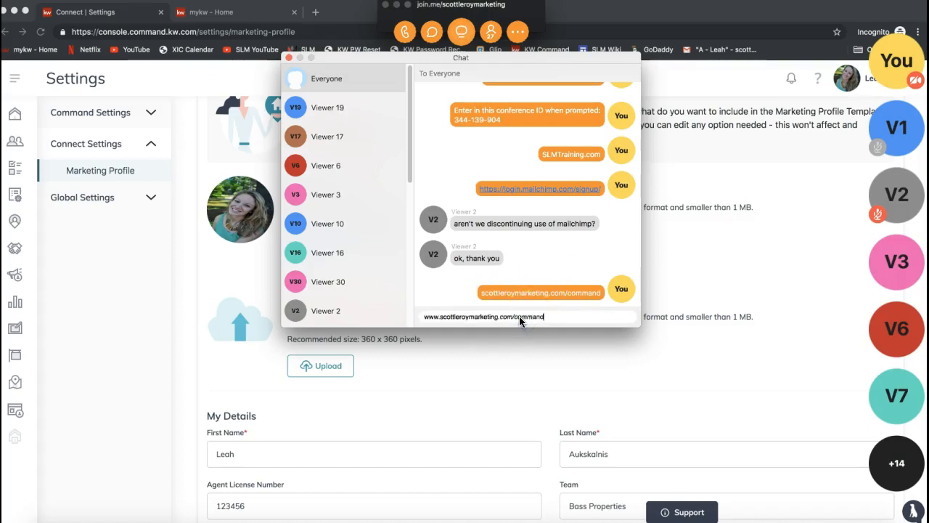
key("Return")
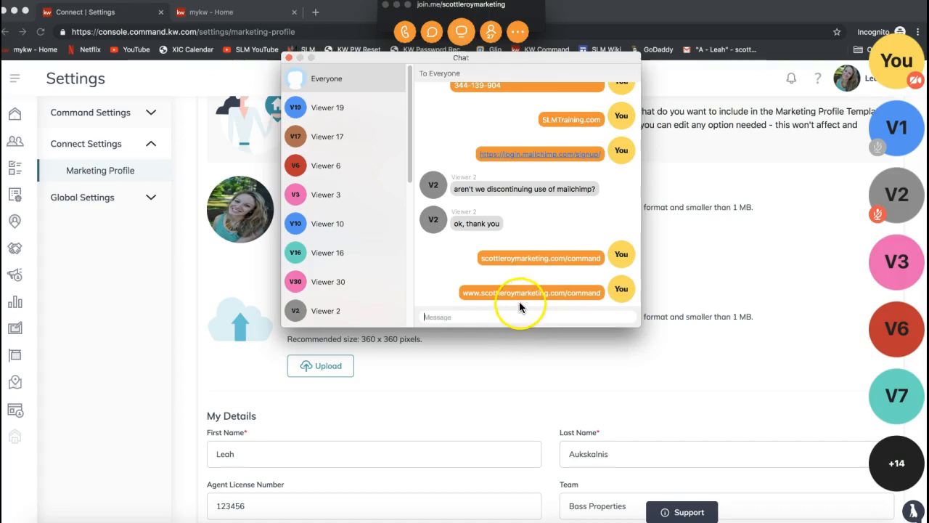
left_click(289, 58)
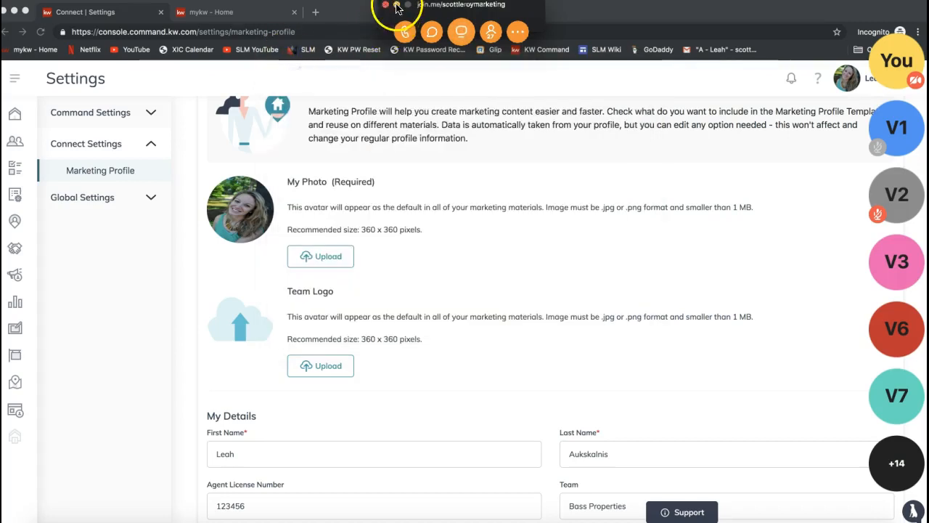
left_click(396, 6)
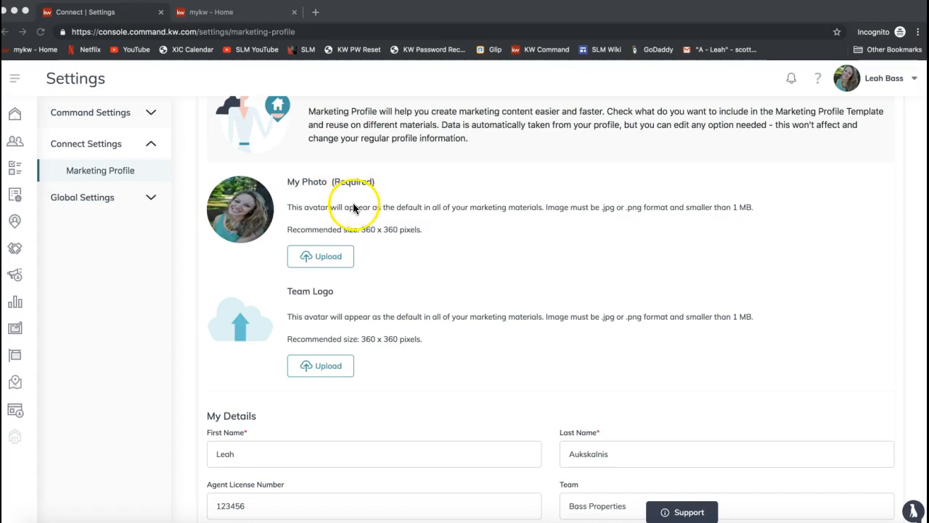
Step: After checking the My Photo size requirements, switch to join.me, send picresize.com to everyone in the chat and put the meeting windows away
double_click(349, 182)
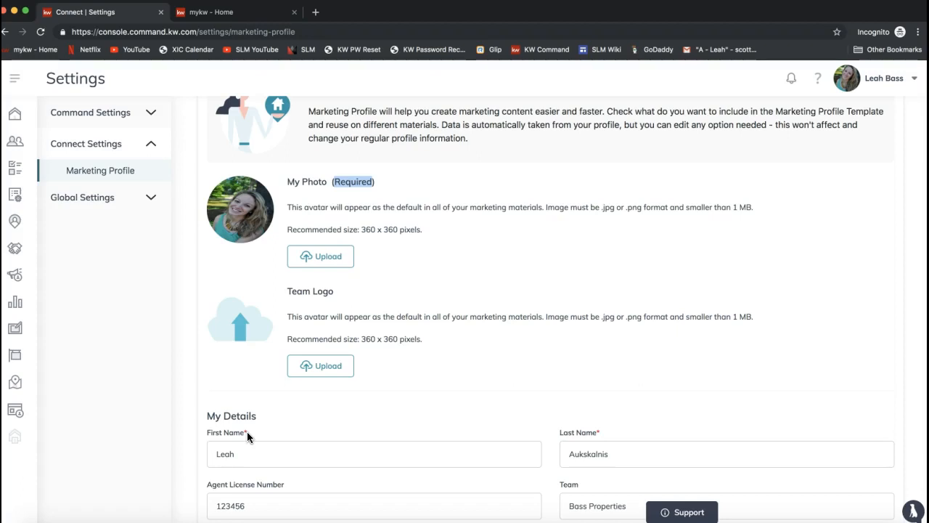
triple_click(318, 229)
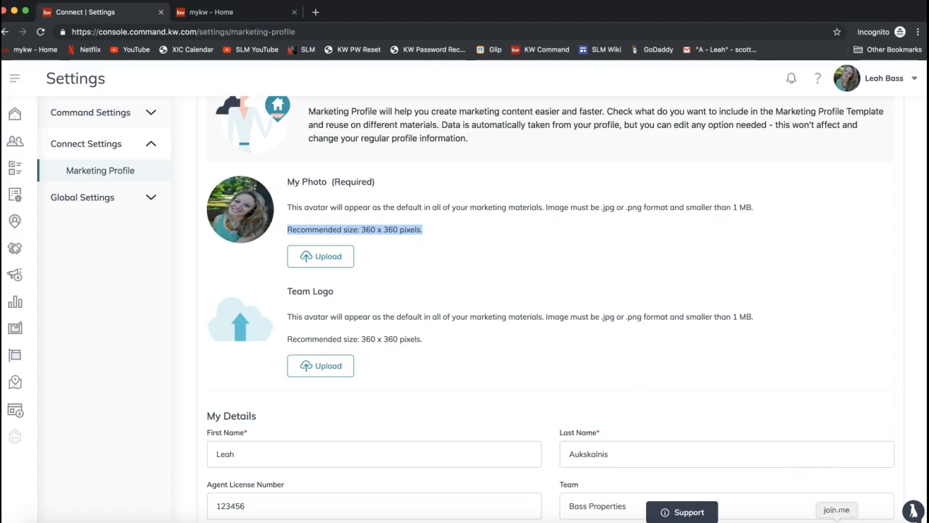
left_click(432, 31)
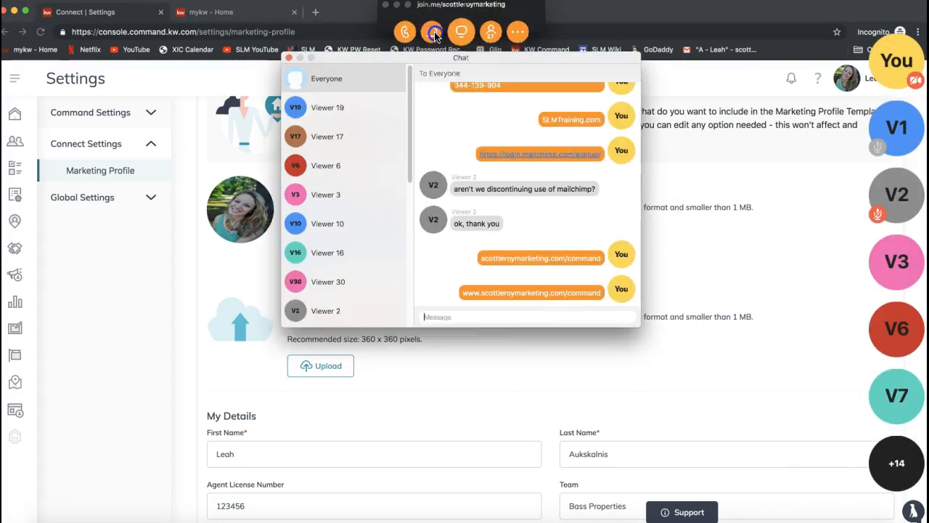
left_click(478, 318)
type("picresize.com")
key("Return")
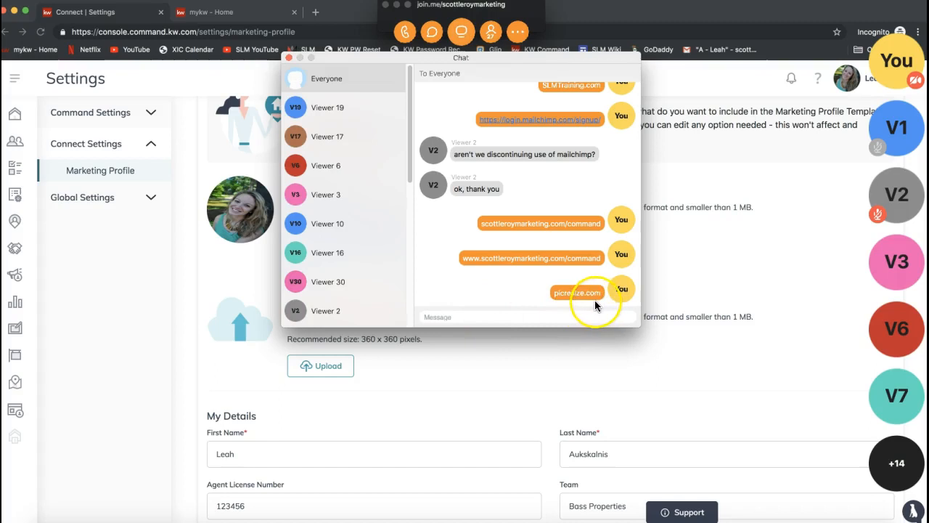
left_click(288, 58)
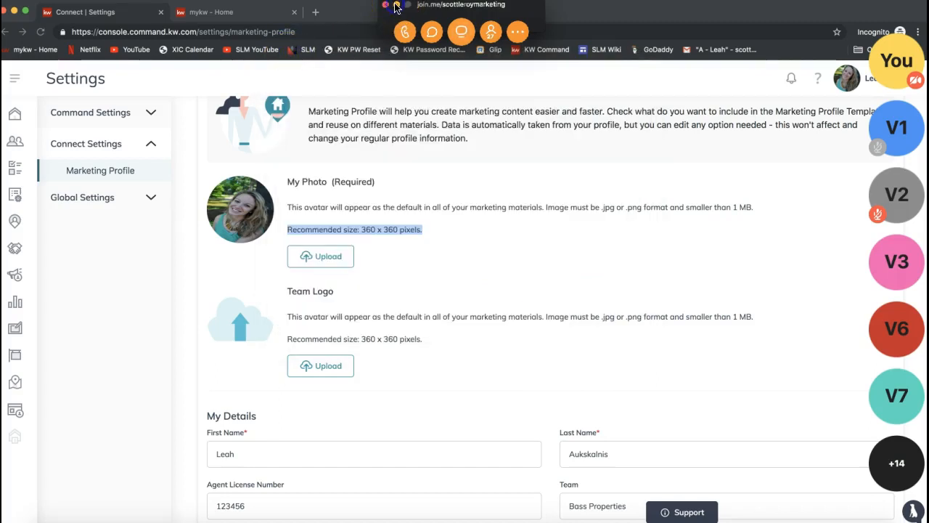
left_click(396, 5)
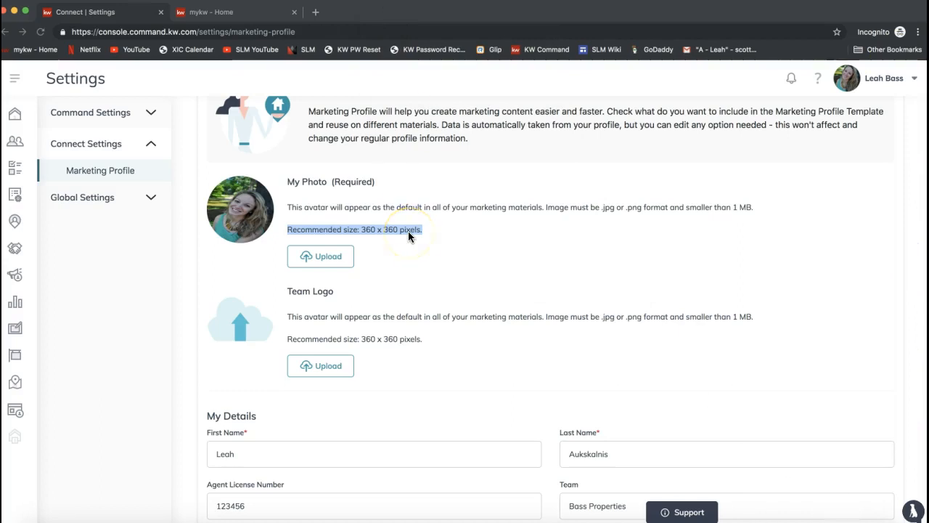
Step: Review the My Details fields of the Marketing Profile, from name, license number and team to credentials, bio and contact information
scroll(408, 231, "down", 2)
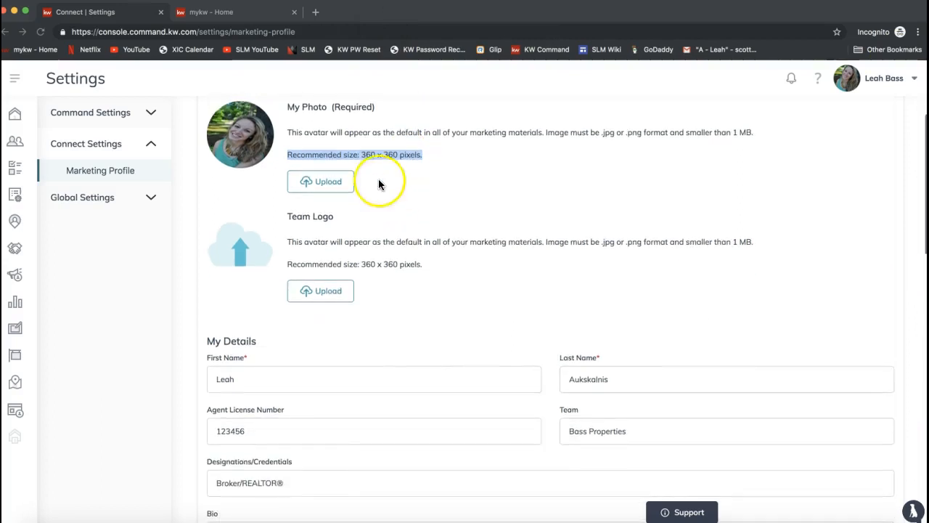
scroll(254, 149, "down", 2)
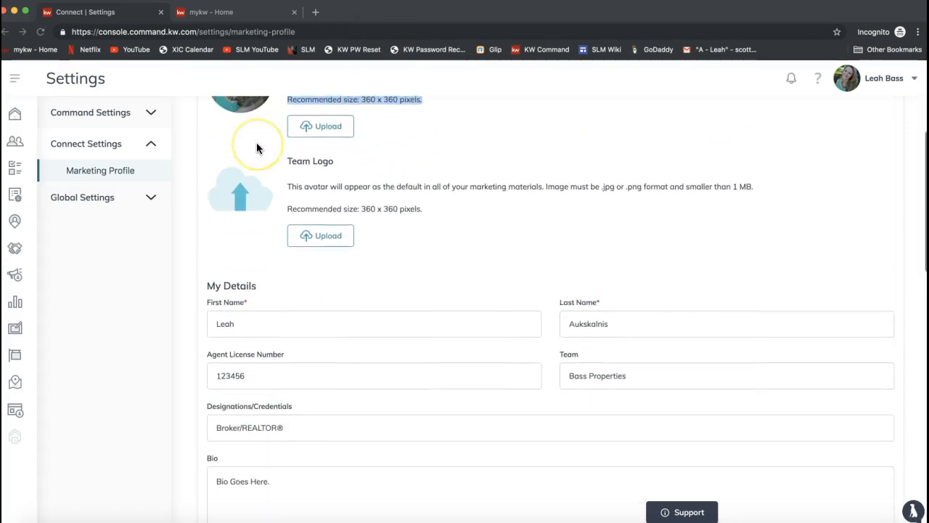
left_click(242, 328)
left_click(589, 323)
left_click(448, 301)
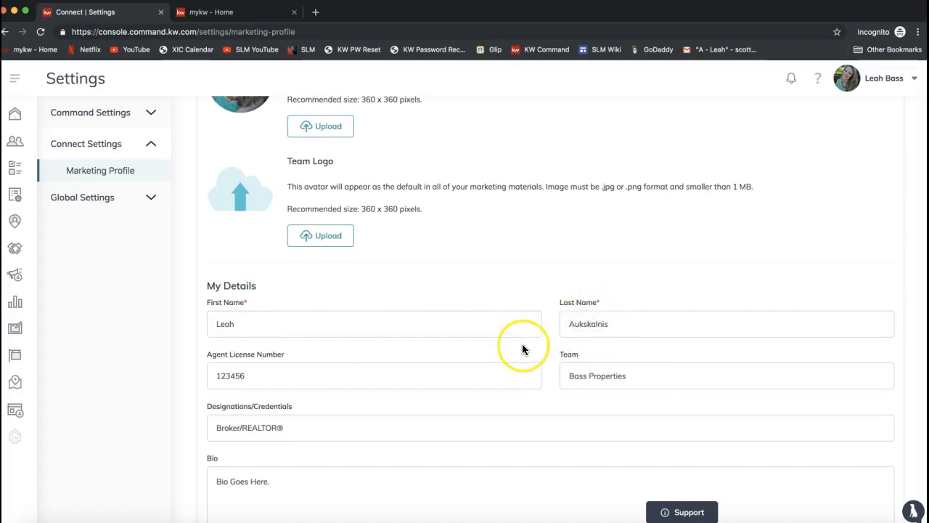
scroll(522, 343, "down", 3)
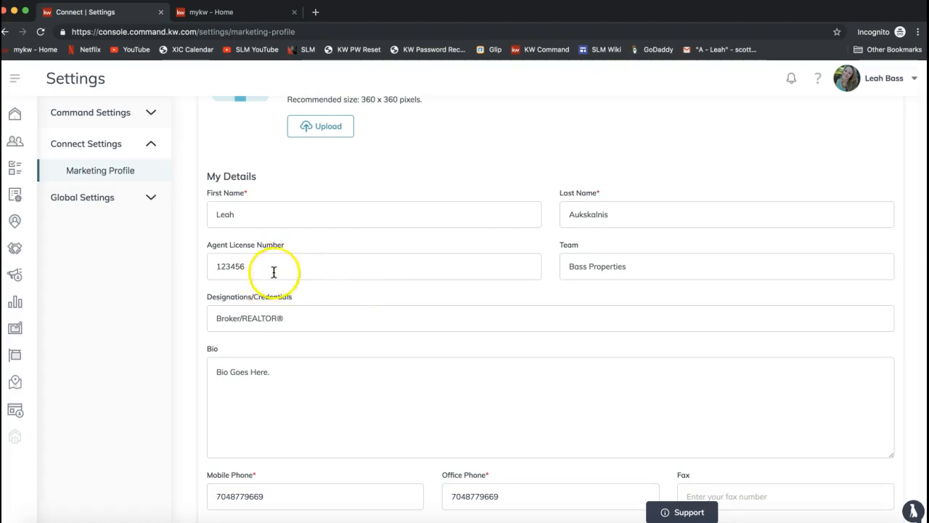
scroll(320, 288, "down", 1)
left_click(612, 228)
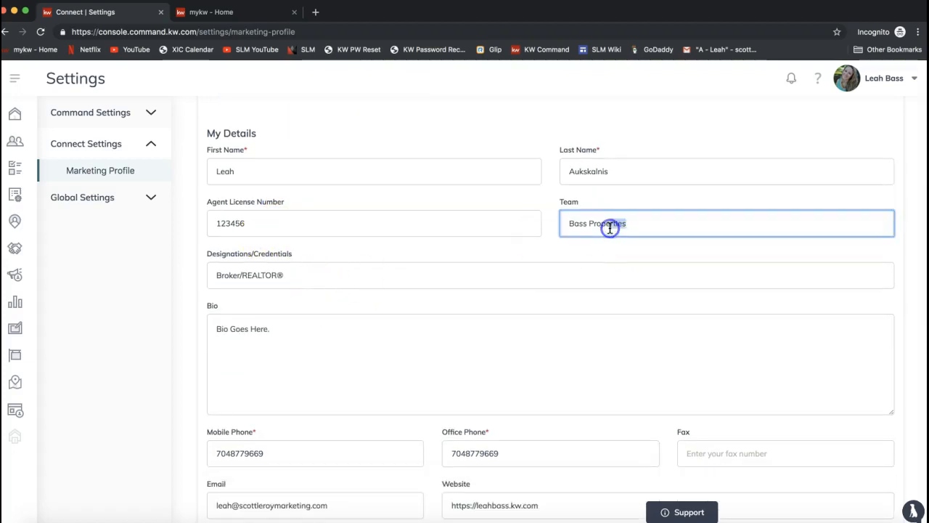
left_click(370, 281)
left_click(300, 341)
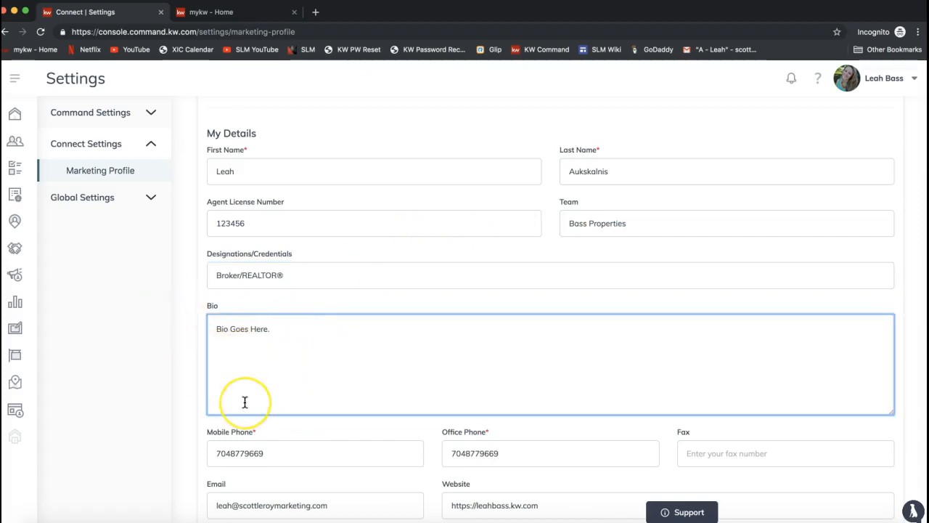
scroll(245, 402, "down", 4)
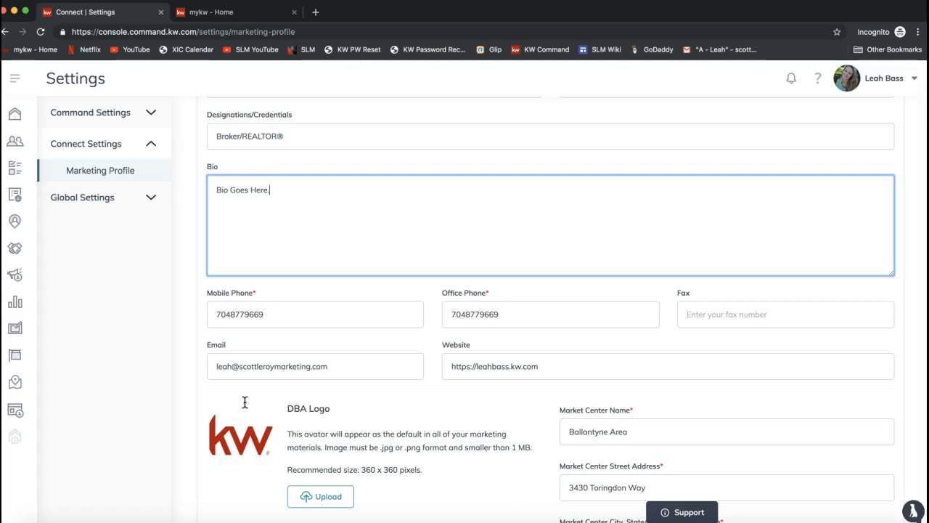
left_click(292, 321)
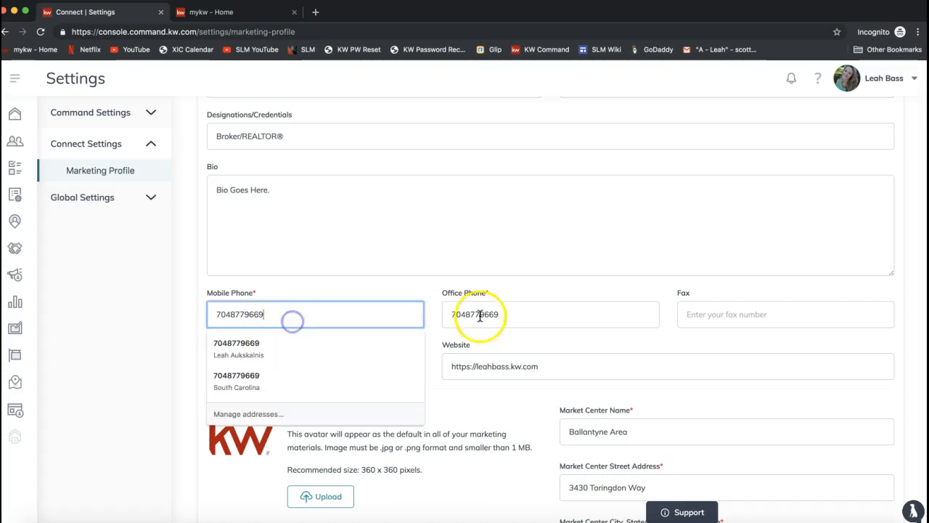
left_click(516, 317)
left_click(342, 339)
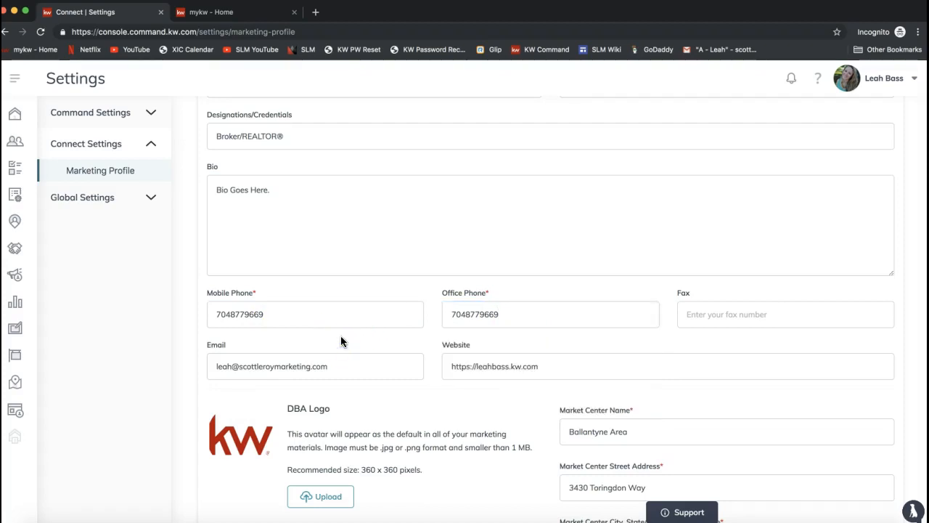
scroll(341, 341, "down", 2)
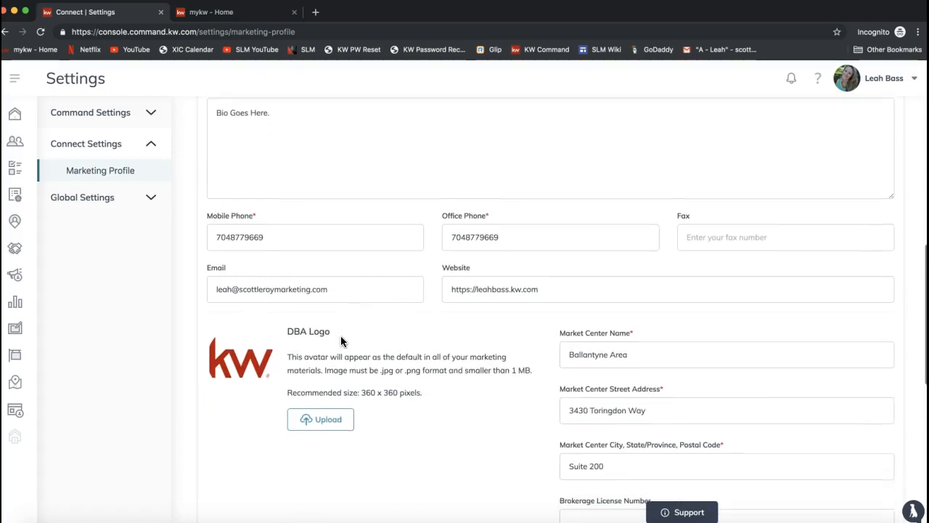
scroll(341, 341, "down", 2)
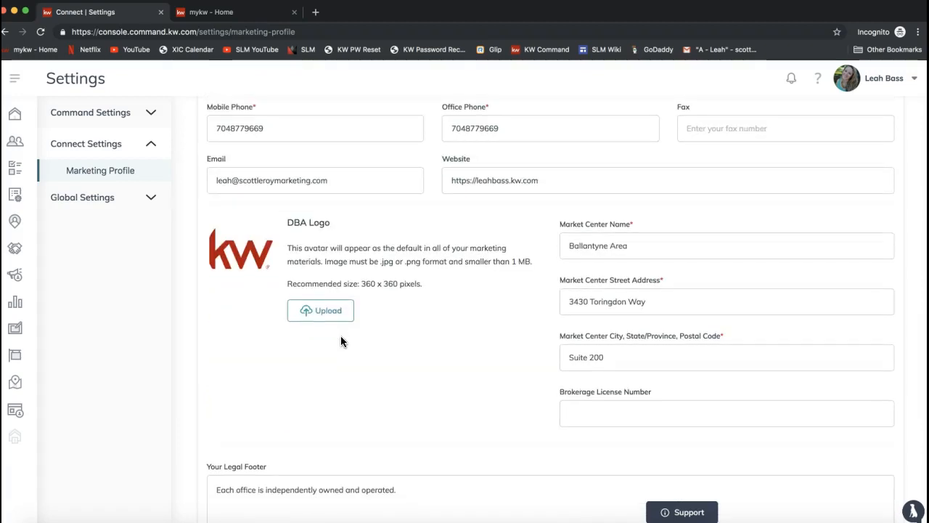
scroll(340, 342, "down", 1)
scroll(538, 223, "down", 3)
scroll(538, 223, "up", 1)
scroll(439, 262, "down", 2)
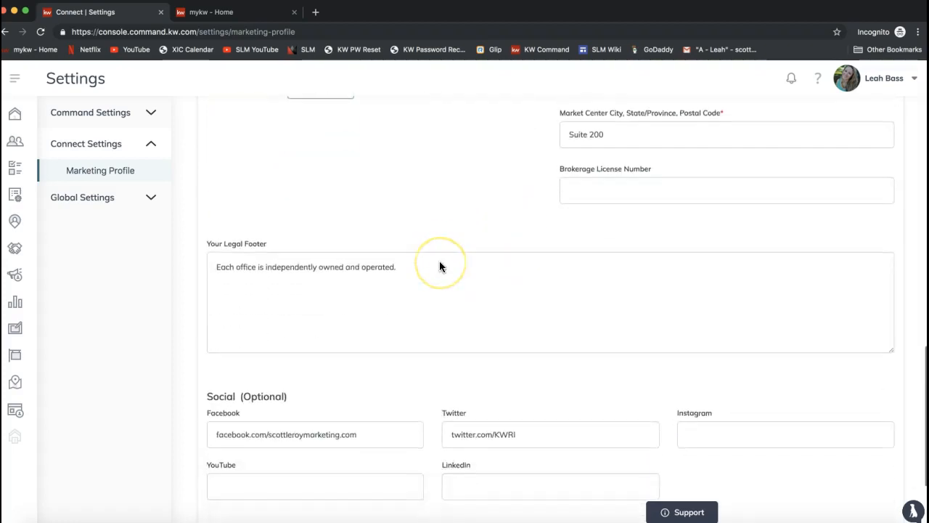
Step: Review the Marketing Profile's Your Legal Footer text, the optional Social links and the optional Branded KW App Link
triple_click(307, 249)
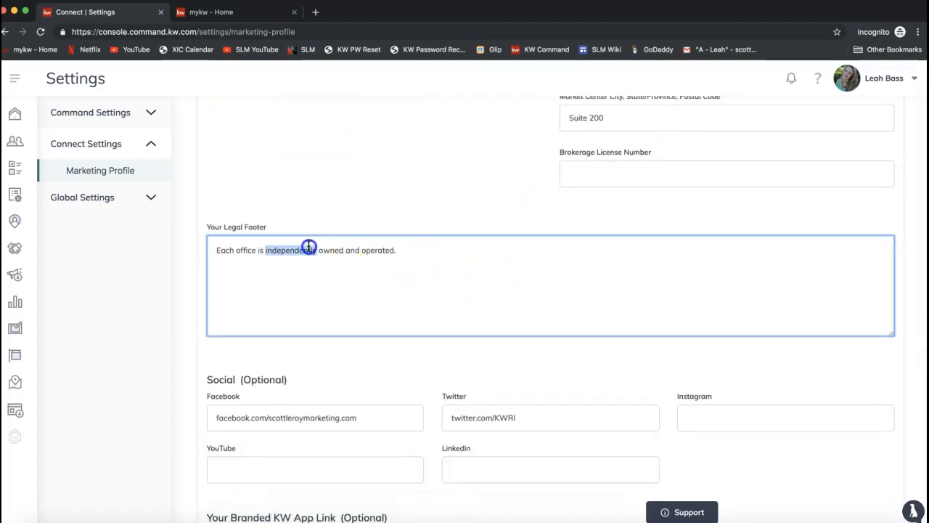
left_click(331, 286)
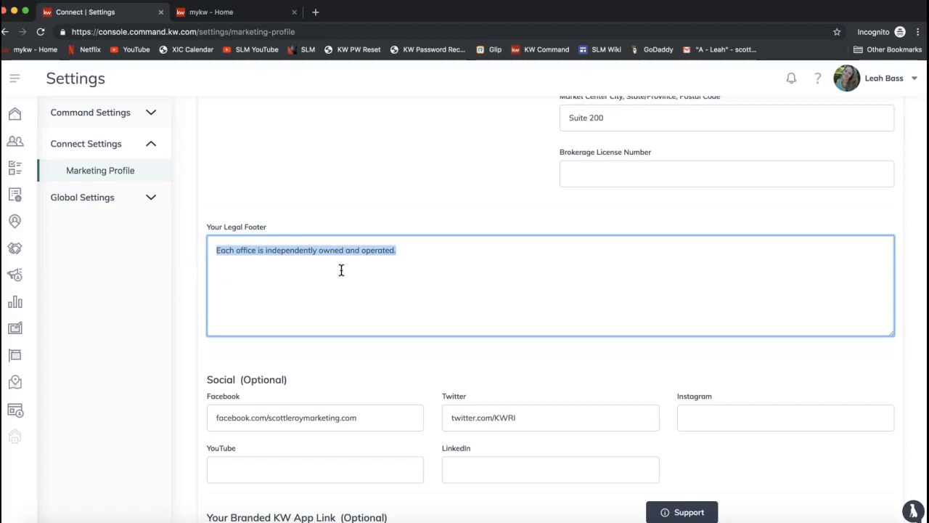
scroll(341, 270, "down", 3)
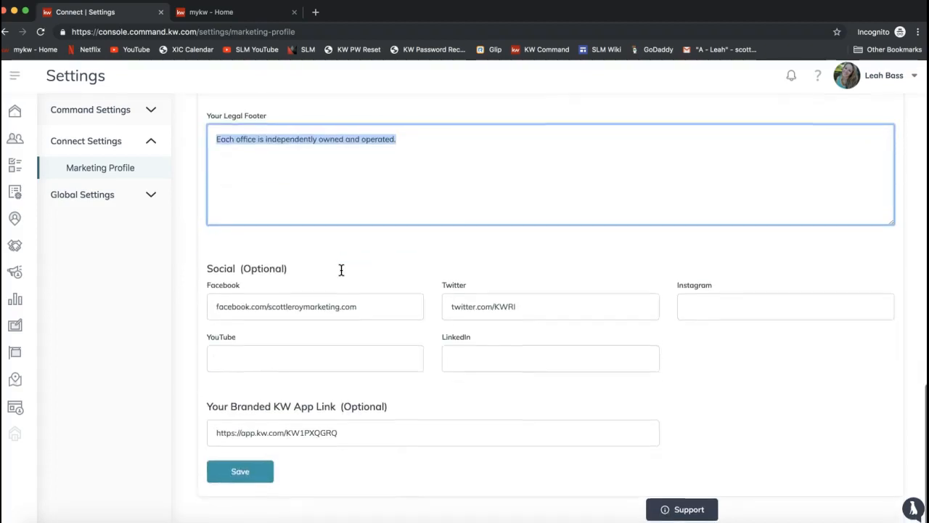
left_click(209, 272)
left_click_drag(209, 272, 299, 271)
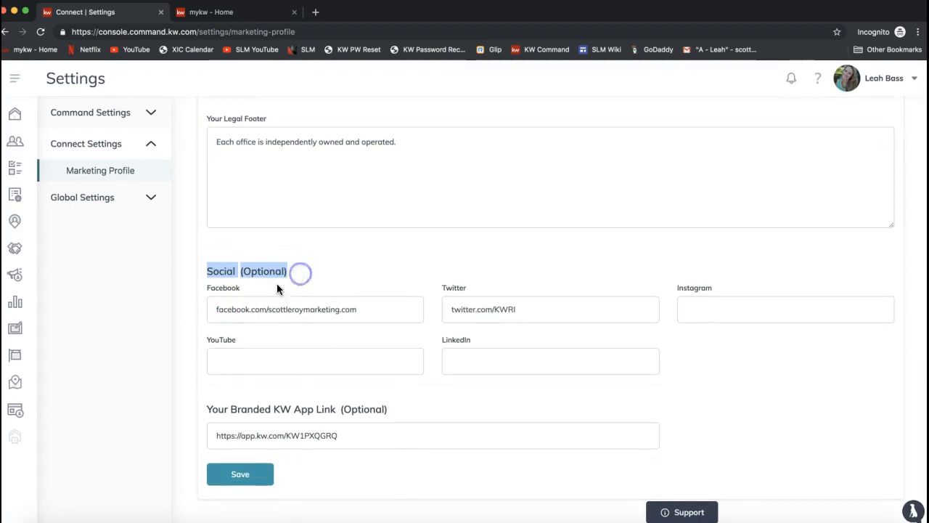
double_click(257, 274)
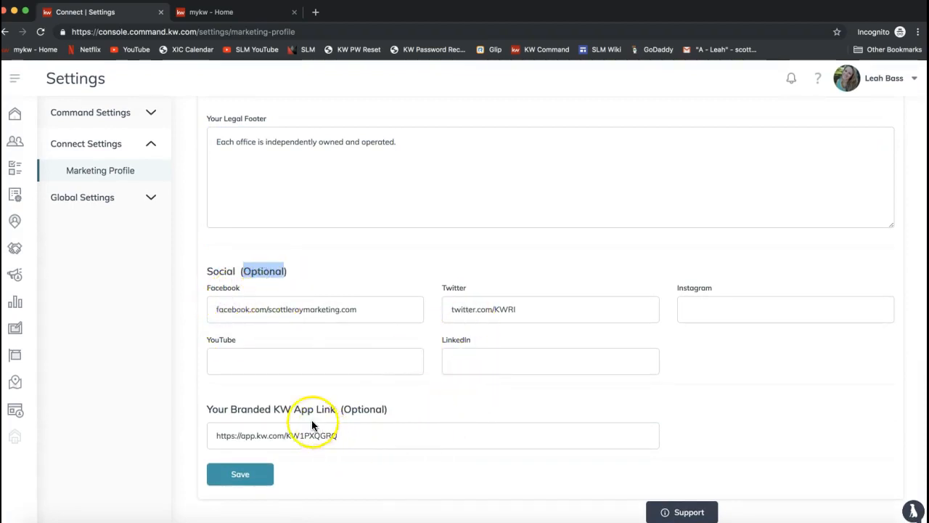
double_click(376, 409)
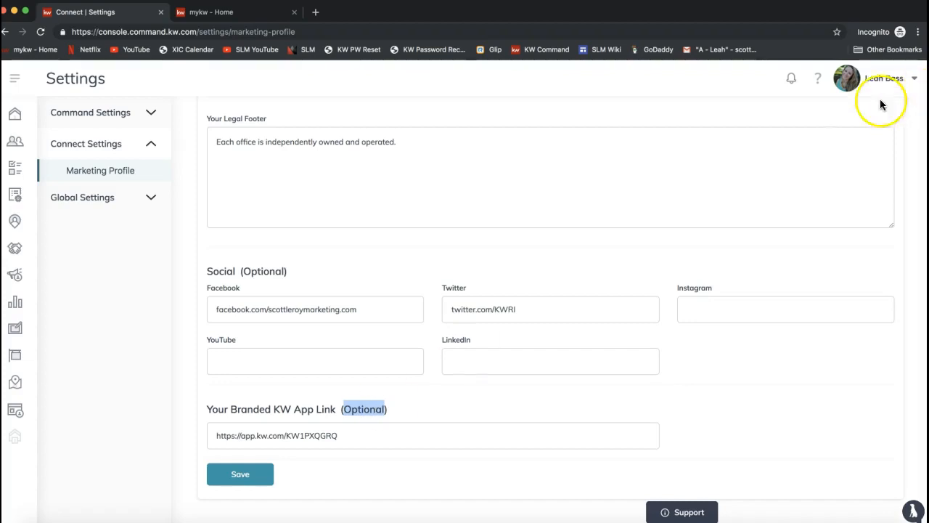
Step: Check the account options, open the Contacts page, and briefly expand the navigation labels before collapsing them again
left_click(878, 78)
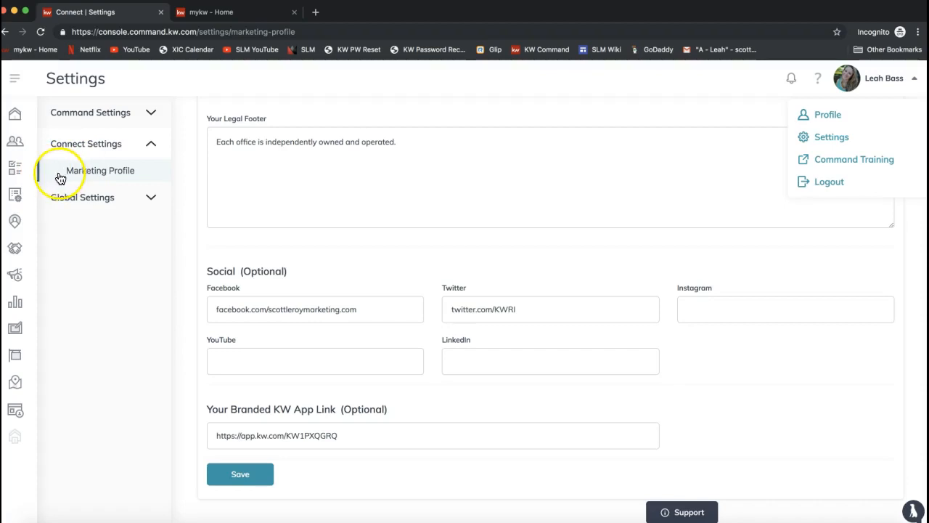
left_click(17, 145)
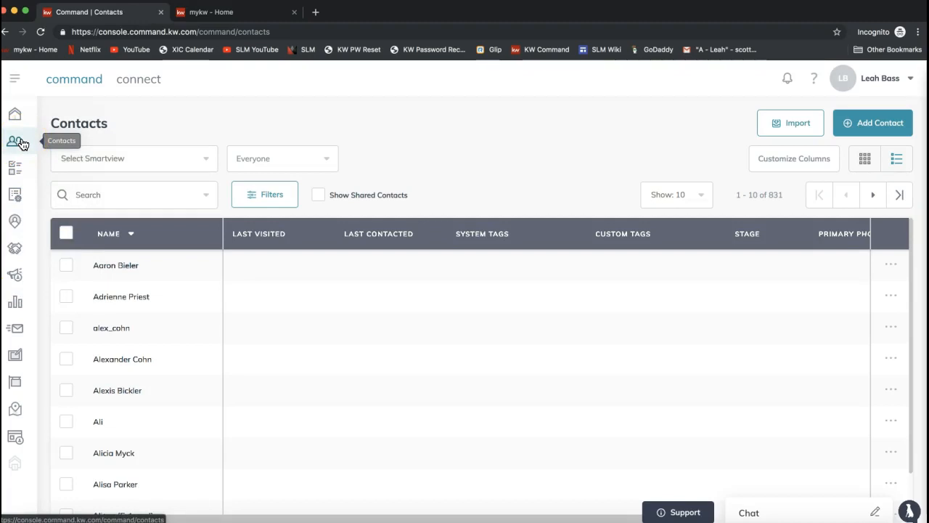
left_click(22, 143)
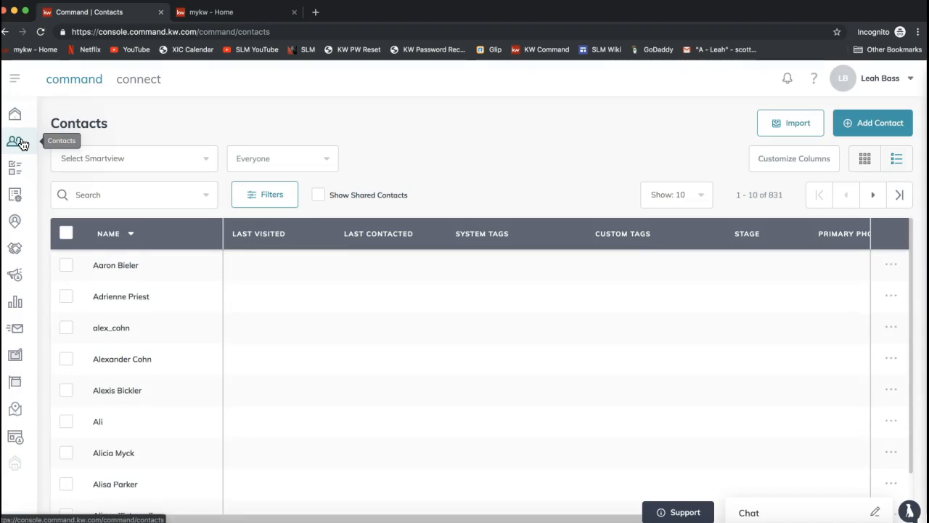
left_click(17, 82)
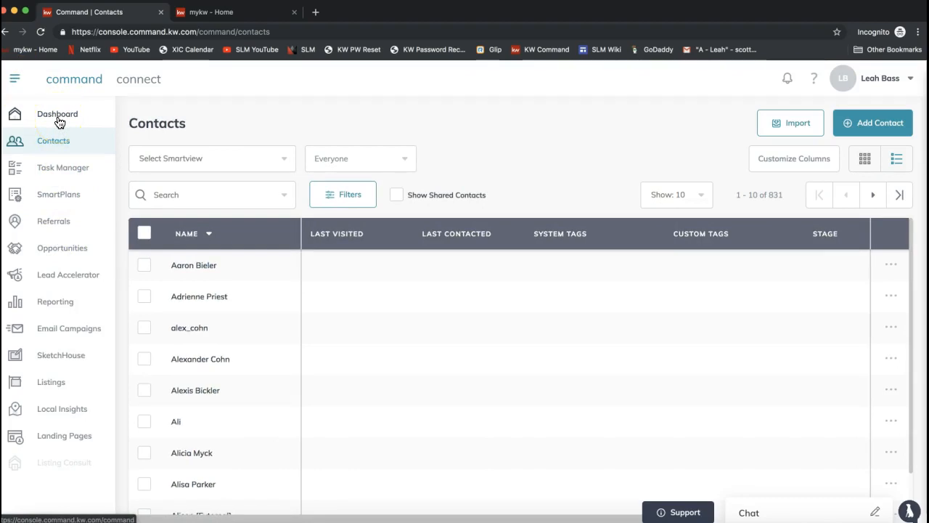
left_click(14, 81)
left_click(21, 145)
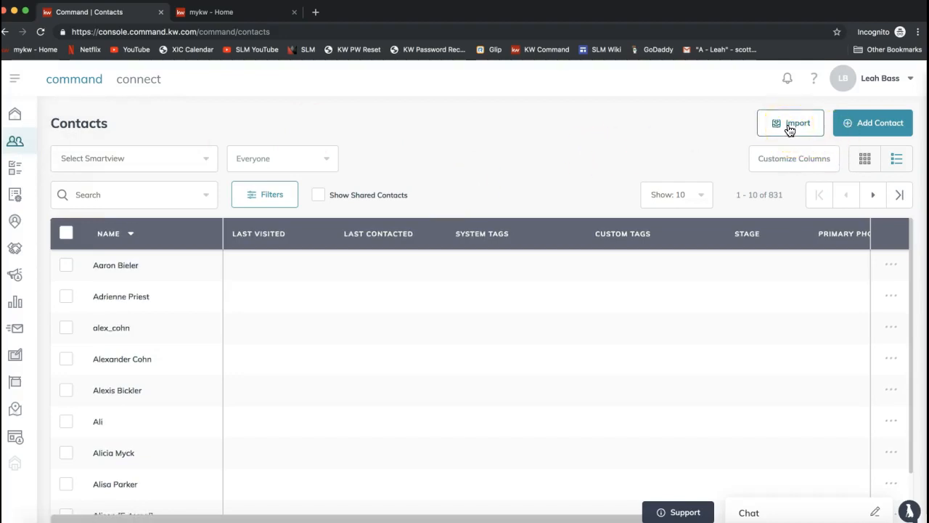
left_click(727, 140)
left_click(790, 129)
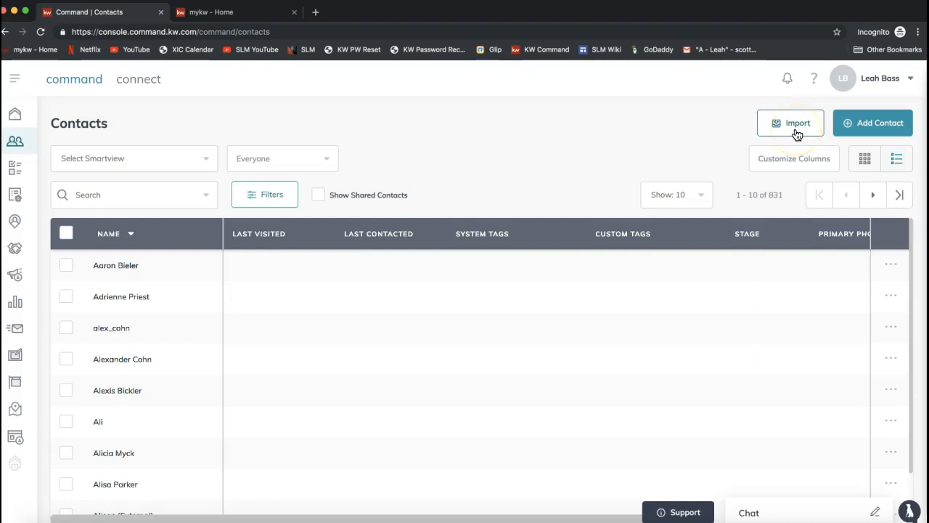
left_click(795, 129)
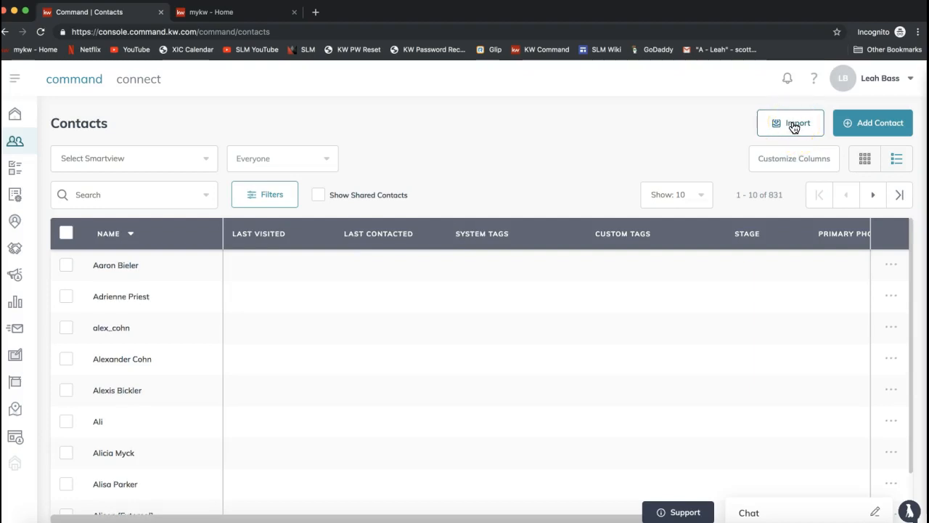
left_click(794, 127)
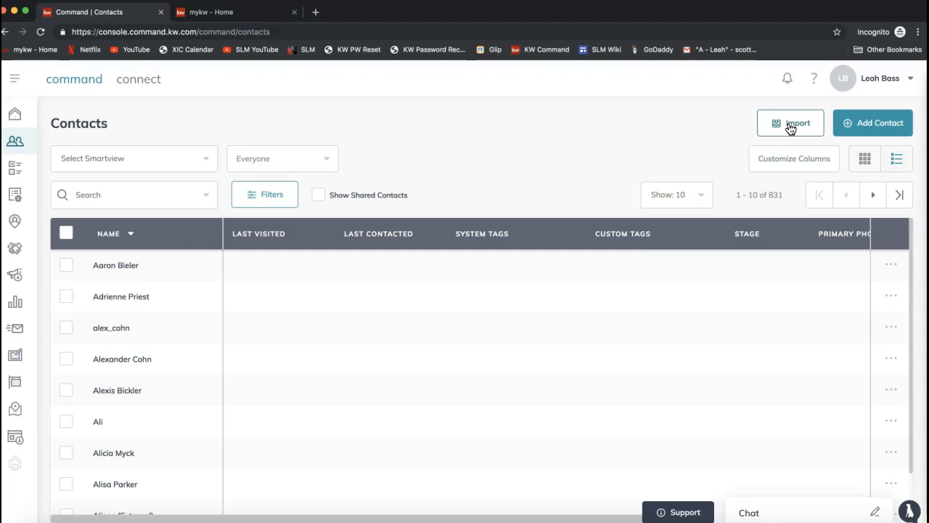
left_click(798, 125)
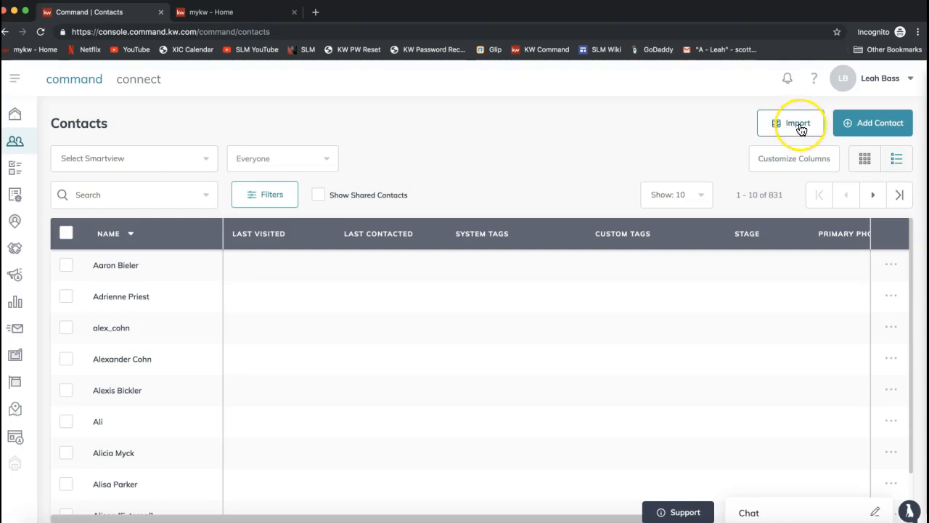
Step: Start adding a new contact and enter the contact's full name
left_click(873, 126)
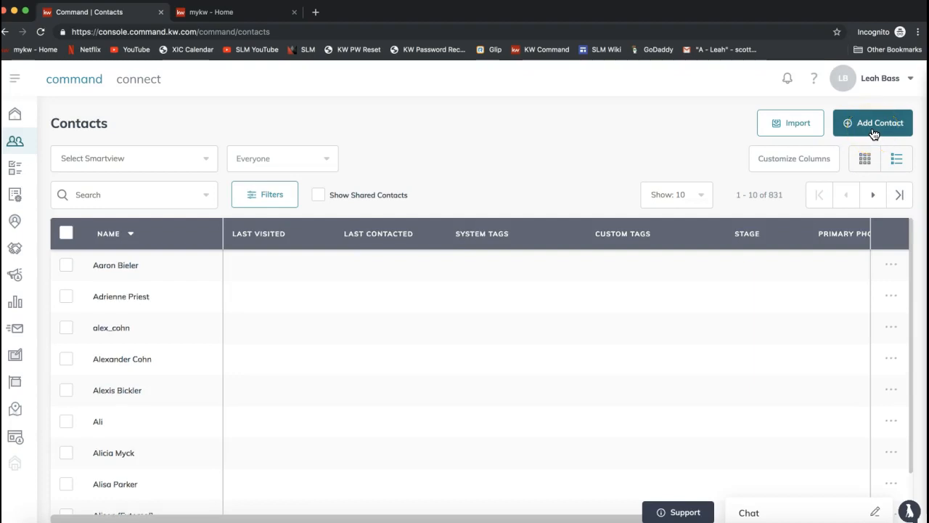
left_click(874, 132)
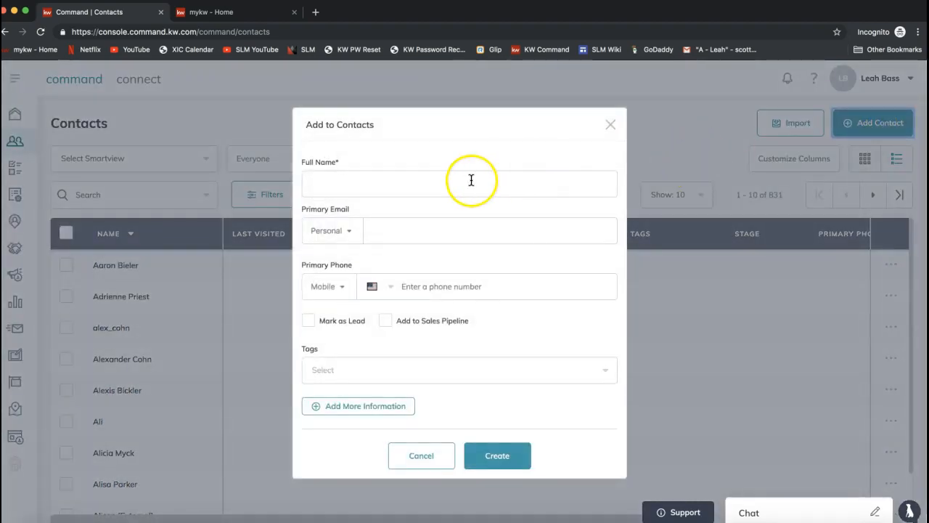
left_click(415, 186)
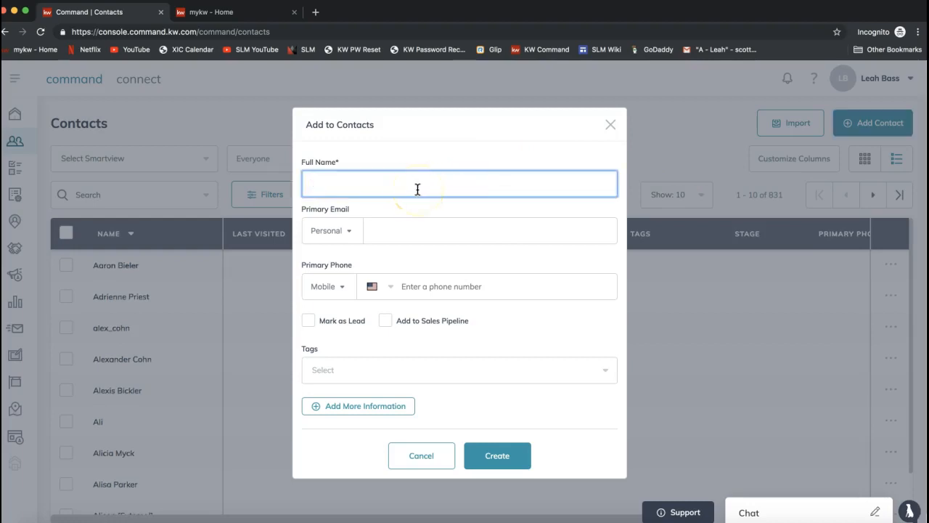
type("Chandler Bing")
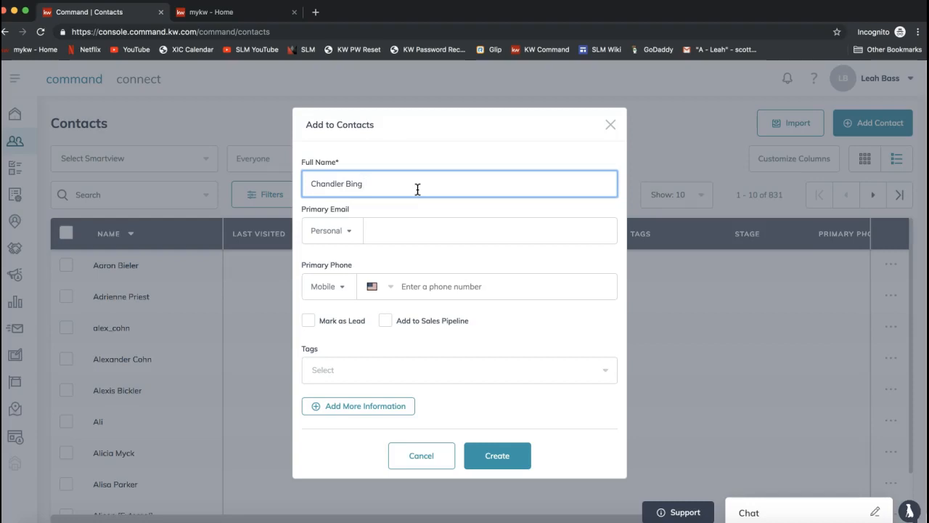
Step: Fill in the contact's primary email as Personal, check the name and email entries, and create the contact
left_click(411, 232)
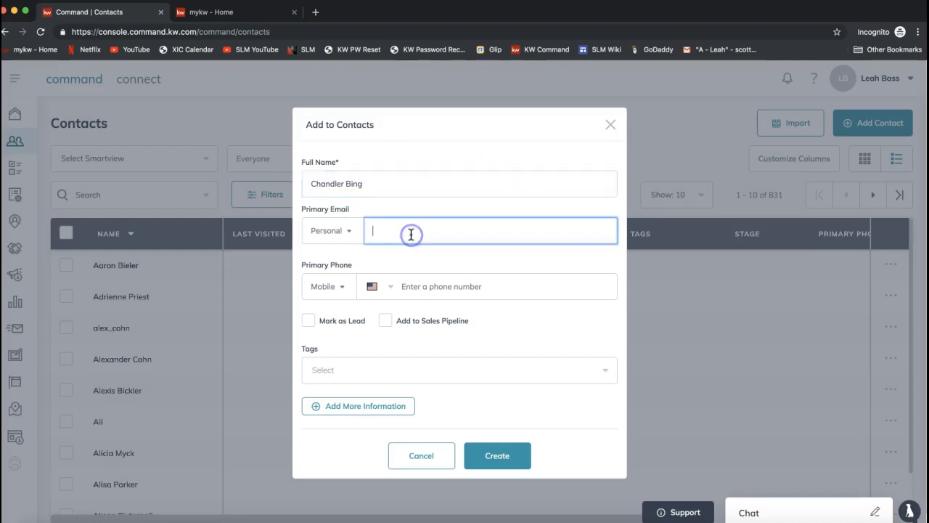
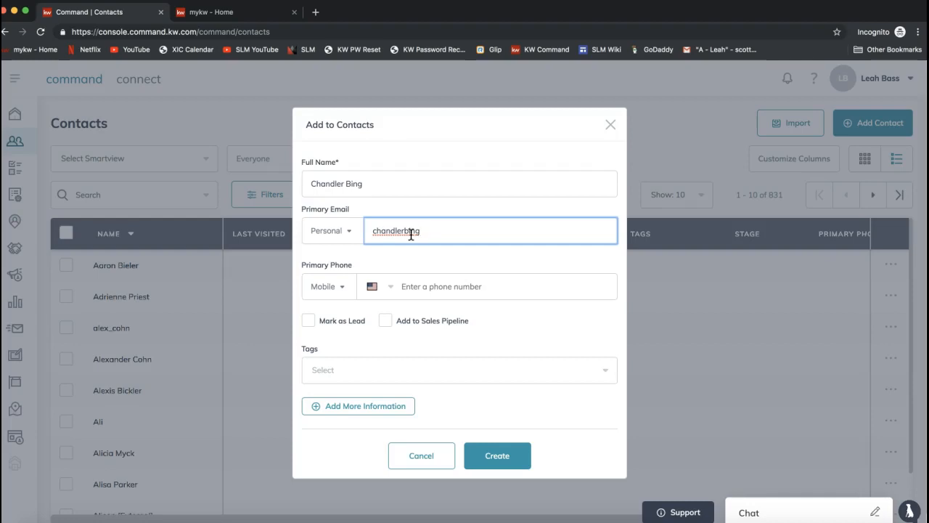
left_click(397, 256)
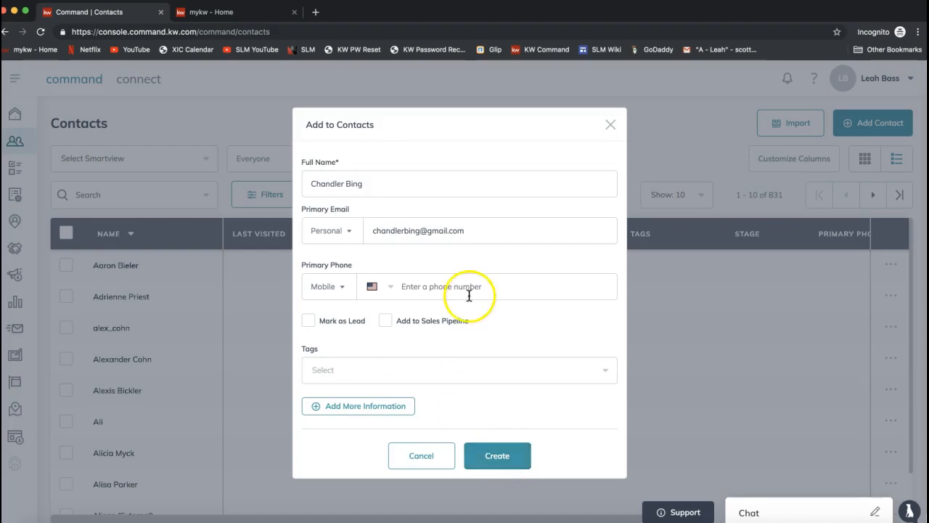
left_click(361, 186)
left_click(426, 230)
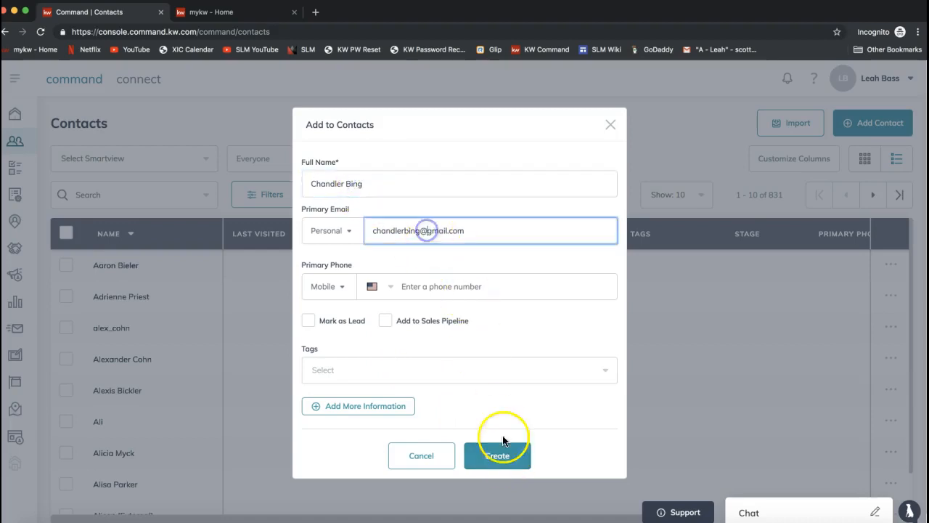
left_click(505, 458)
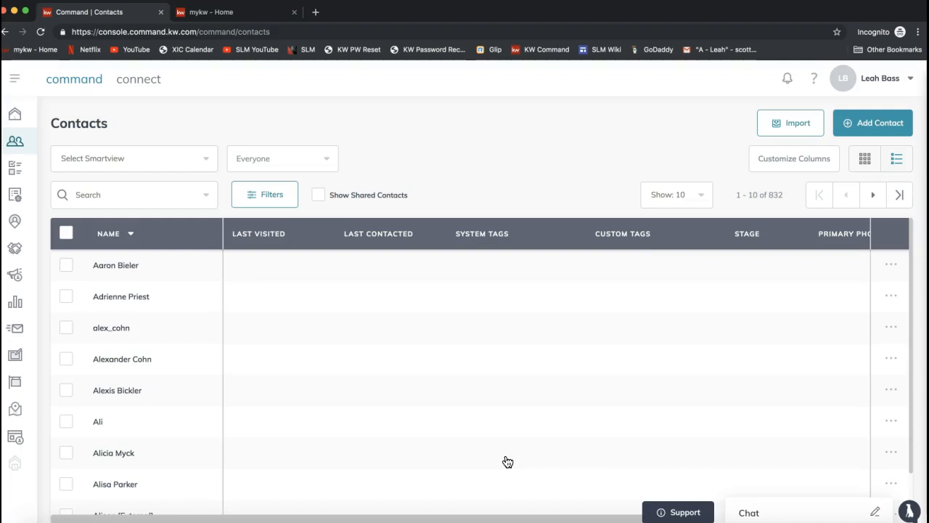
Step: Search all contact fields for the new contact's first name and open that contact's record
left_click(109, 194)
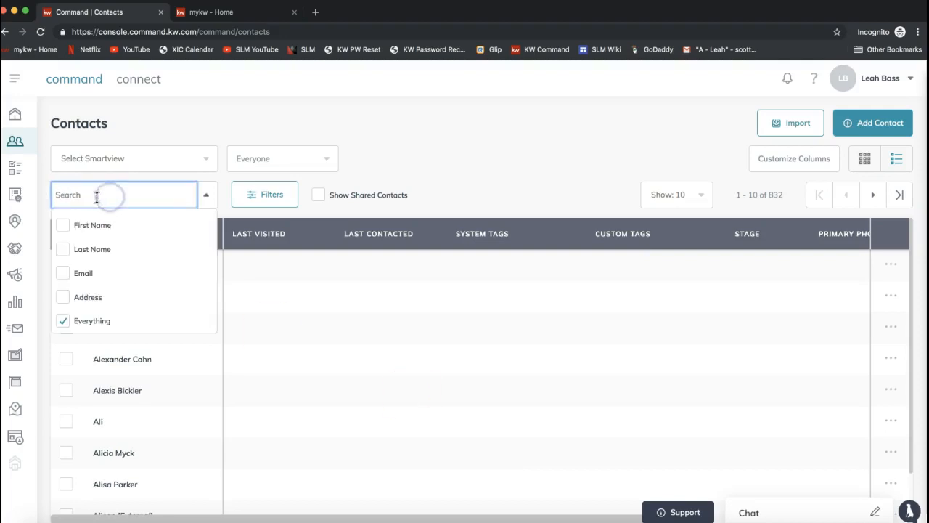
left_click(197, 124)
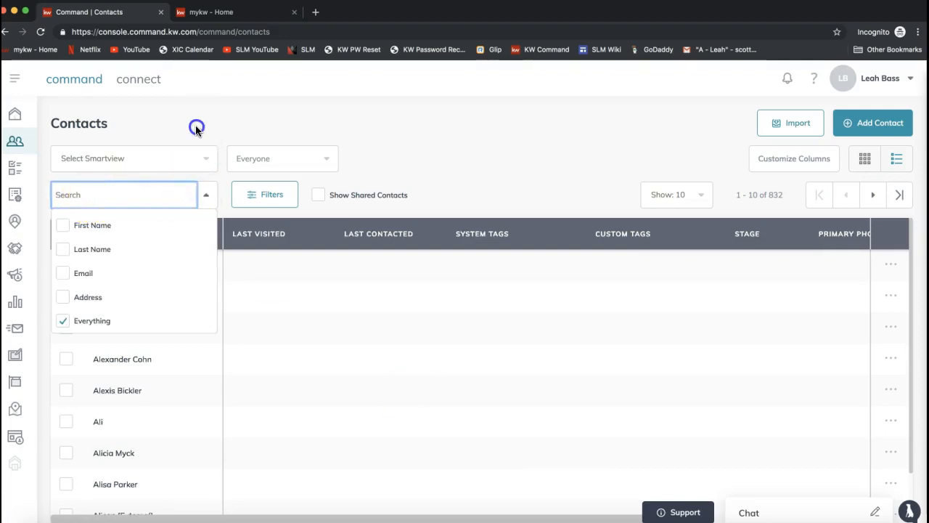
left_click(106, 195)
type("chandler")
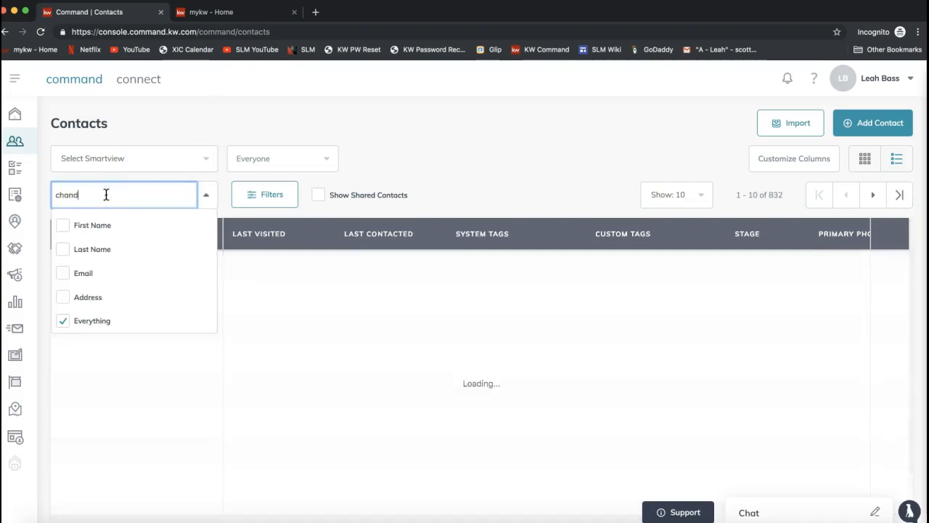
left_click(320, 122)
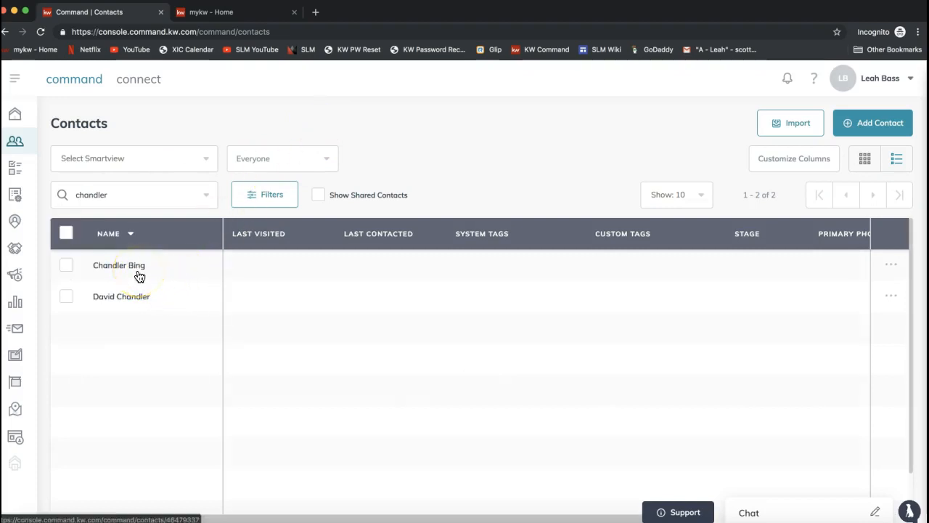
left_click(116, 267)
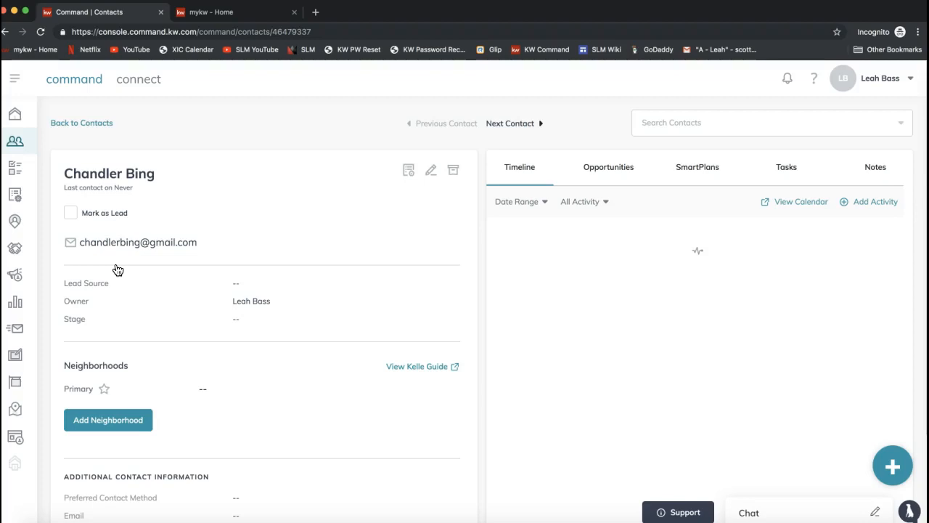
Step: In the contact's Neighborhoods section, search for "Ballantyne" and add Camden Ballantyne
double_click(78, 365)
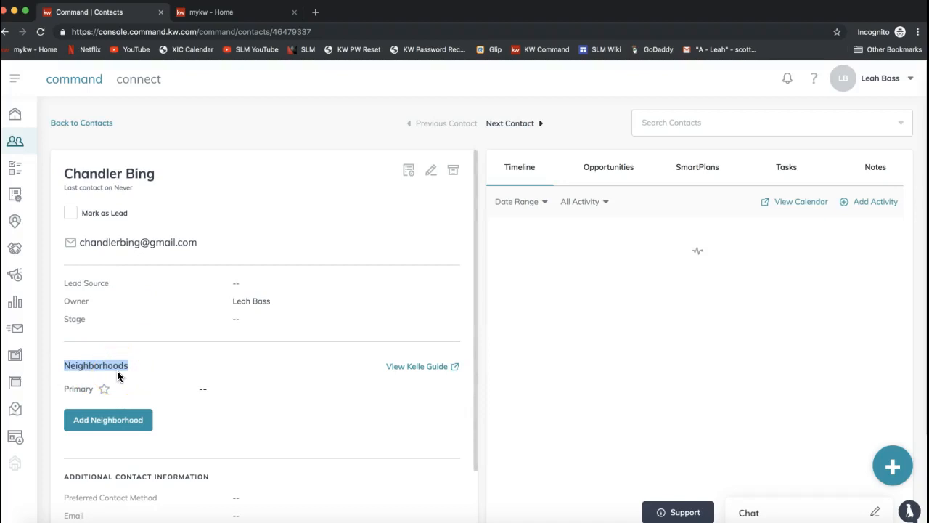
double_click(98, 364)
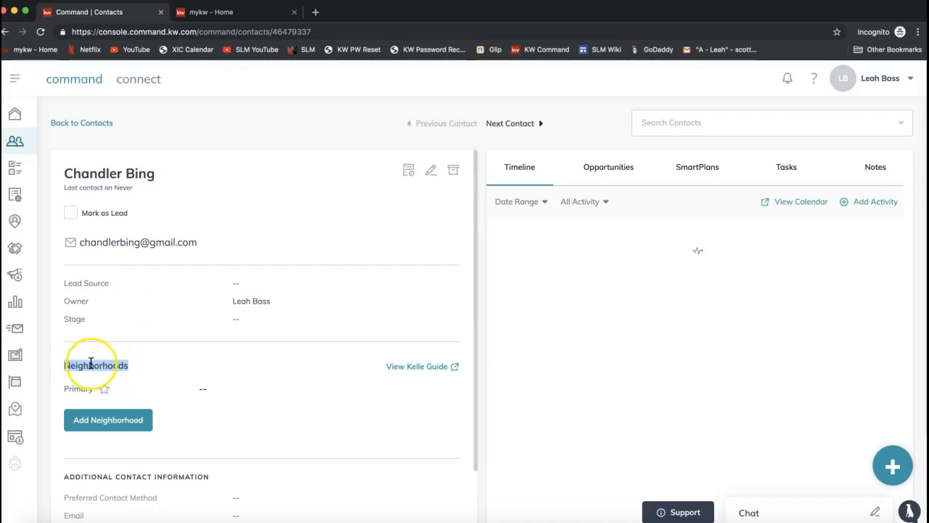
scroll(91, 363, "down", 2)
scroll(91, 363, "up", 2)
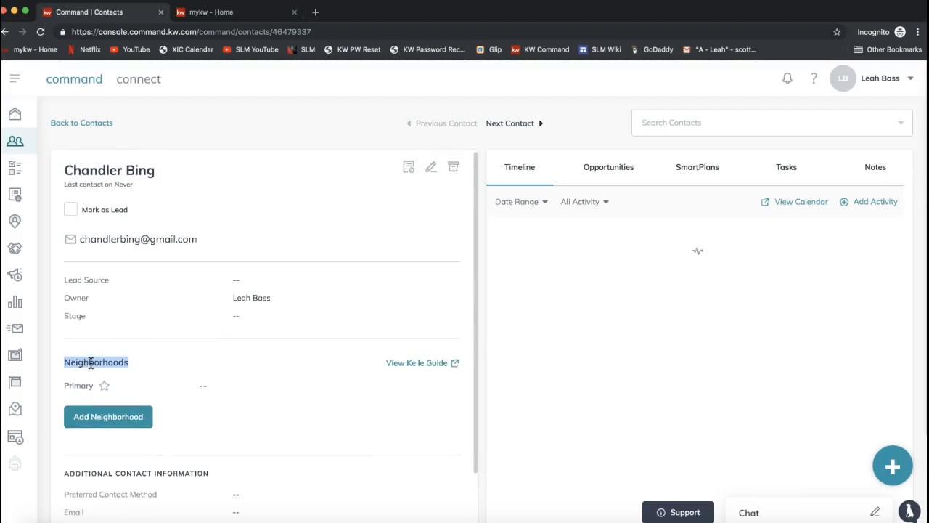
double_click(90, 363)
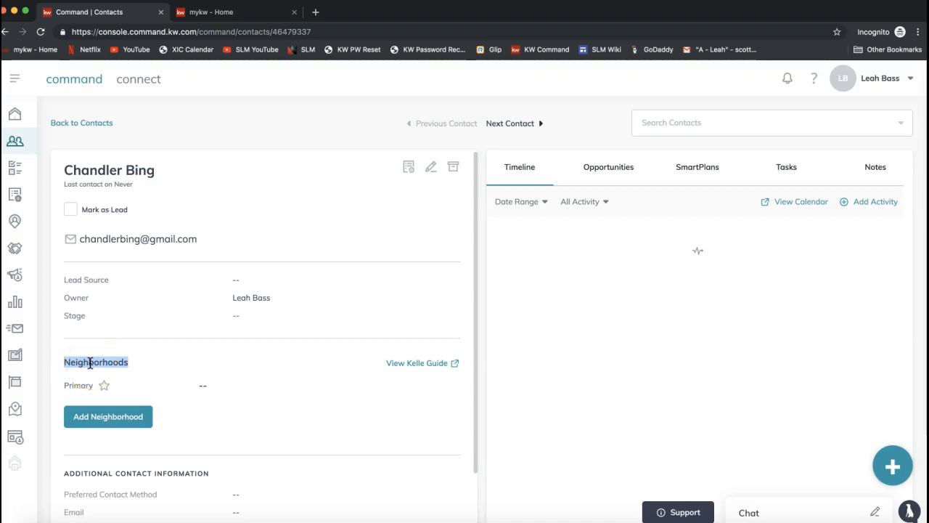
left_click(125, 425)
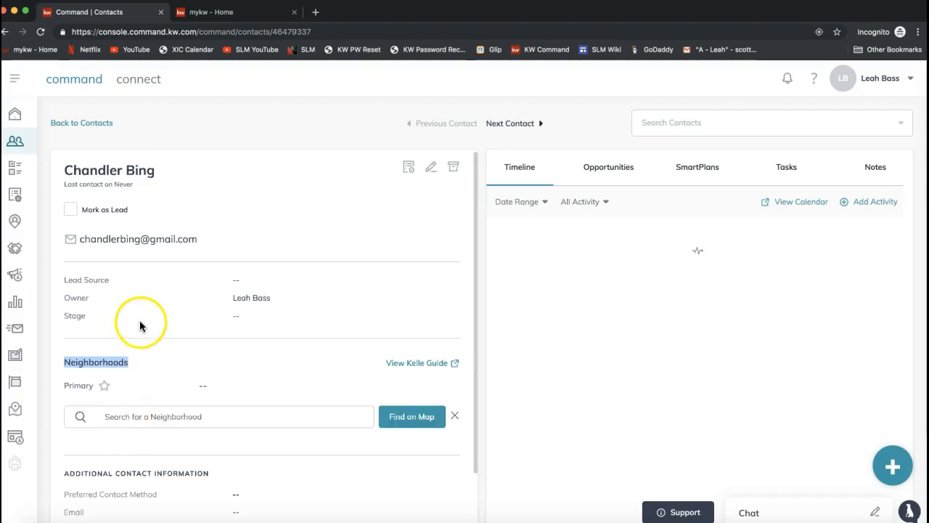
scroll(166, 314, "down", 2)
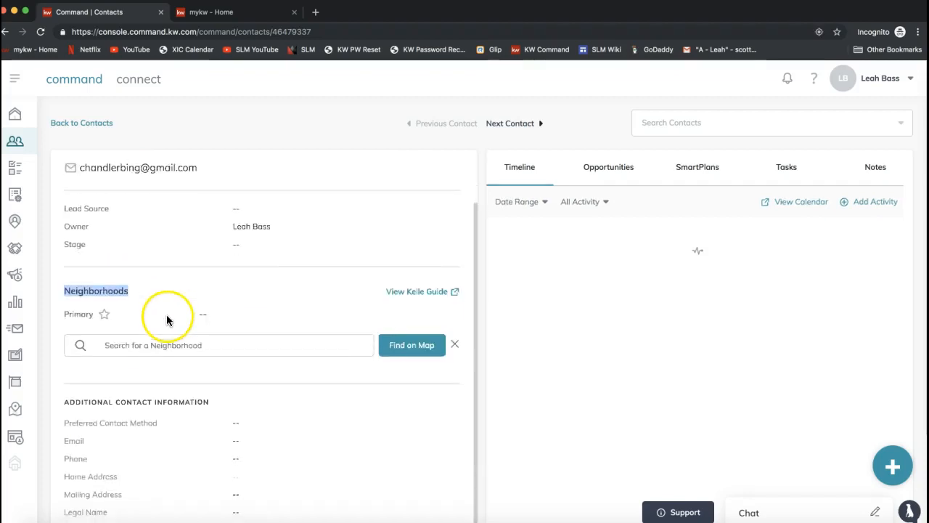
left_click(128, 346)
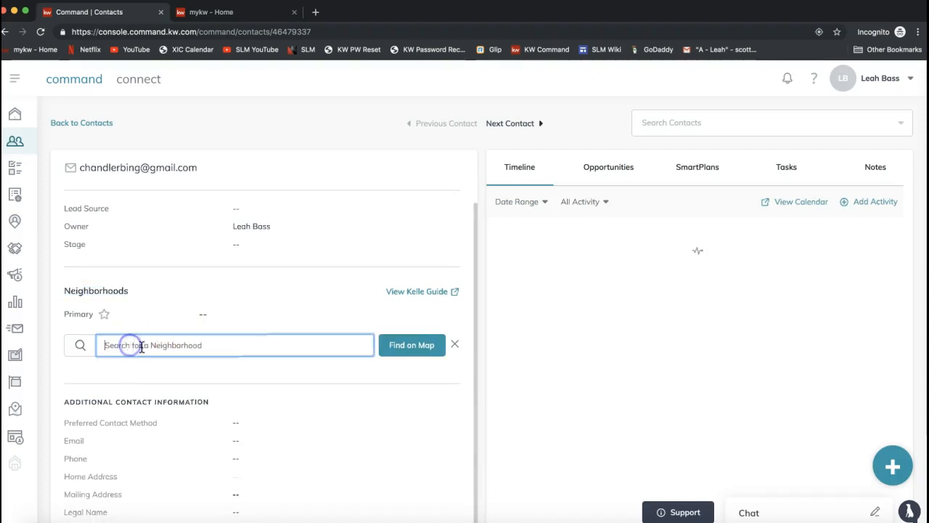
type("Ballantyne")
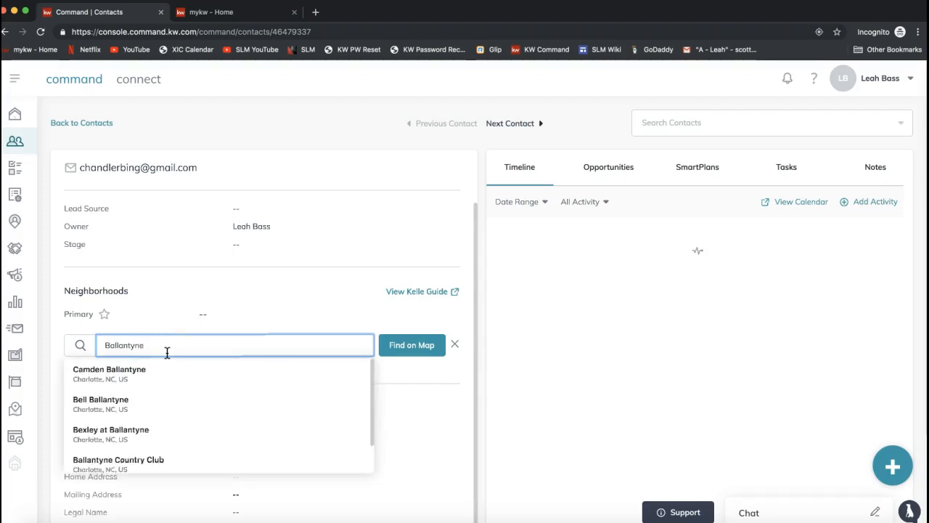
left_click(124, 375)
scroll(214, 281, "down", 2)
scroll(214, 278, "down", 2)
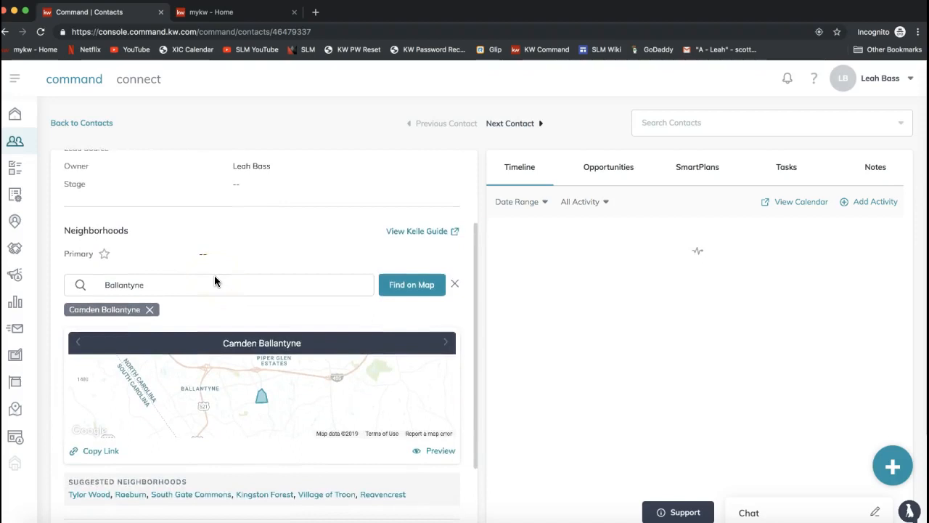
Step: Review the neighborhood suggestions for the Ballantyne search without choosing another one
left_click(162, 265)
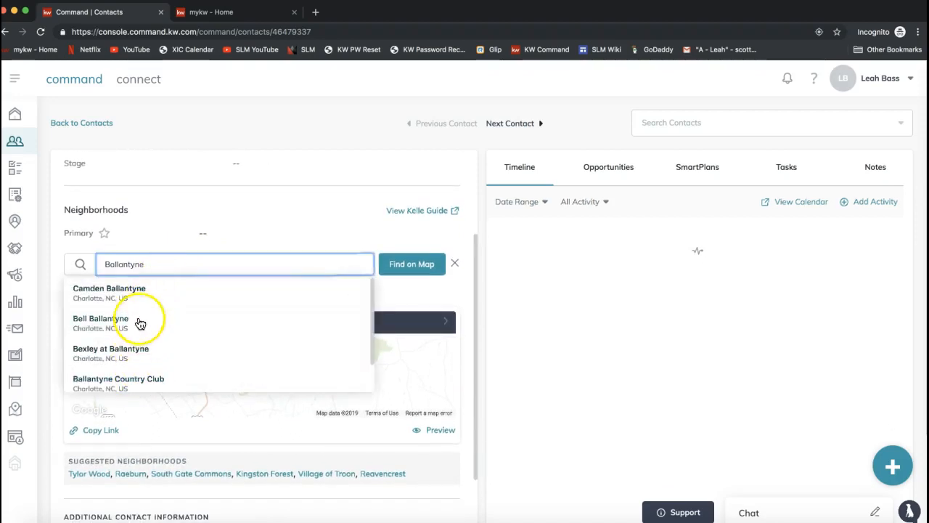
left_click(238, 218)
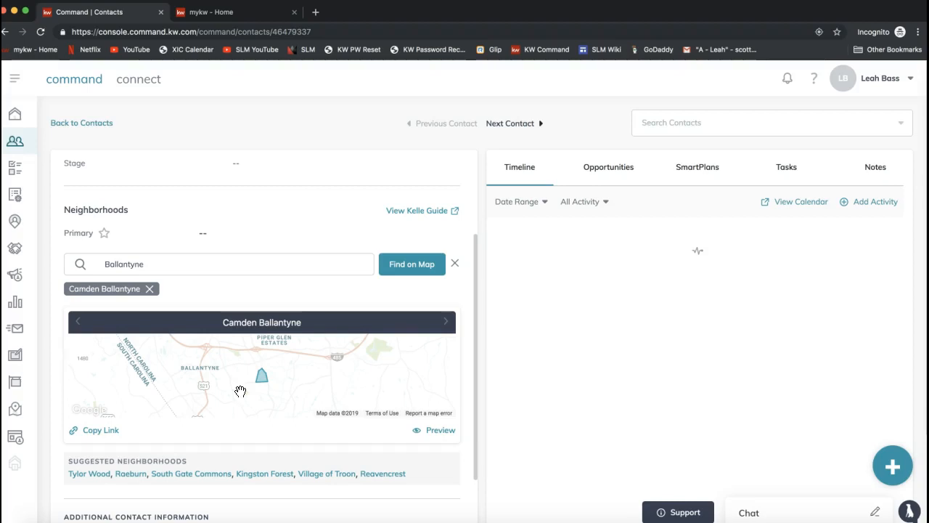
left_click(128, 266)
double_click(129, 265)
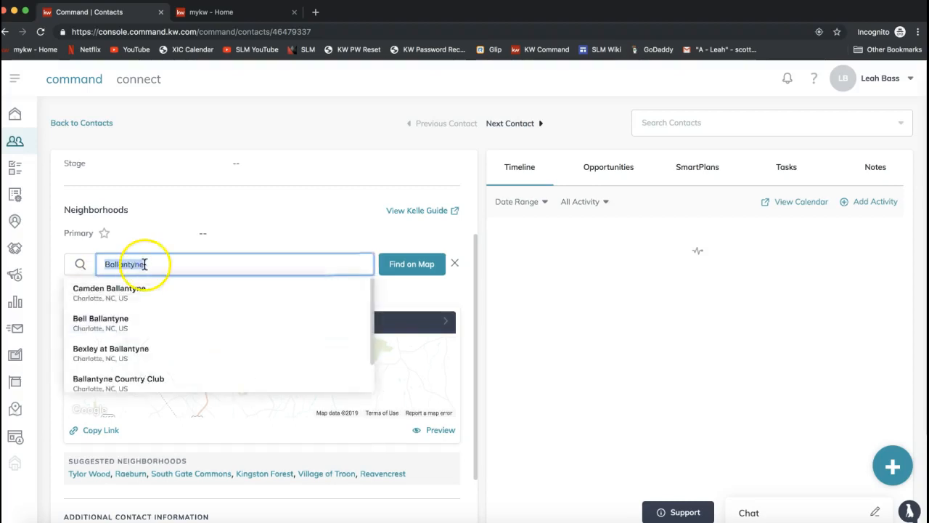
left_click(182, 240)
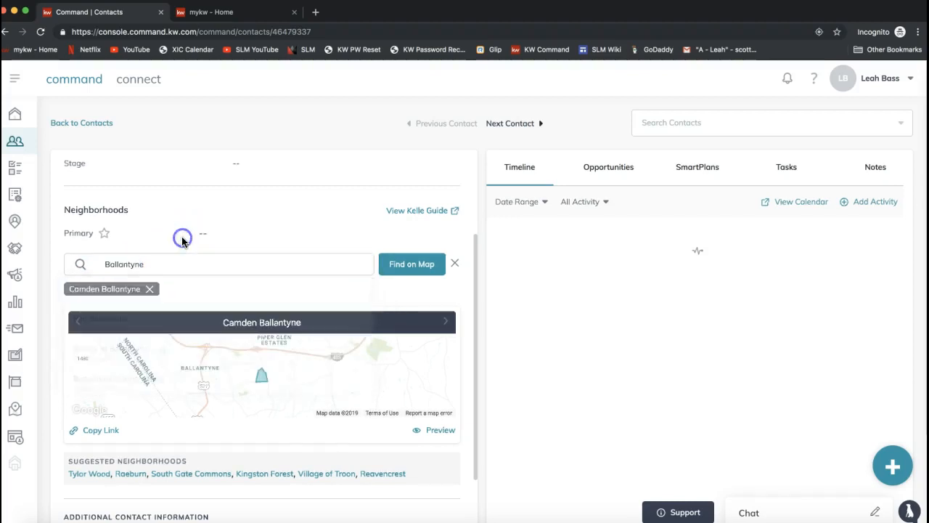
Step: Find neighborhoods on the map, select Walden at Providence, Providence Downs, Marvin Creek and Somerset, and save the selection
left_click(408, 269)
left_click(480, 280)
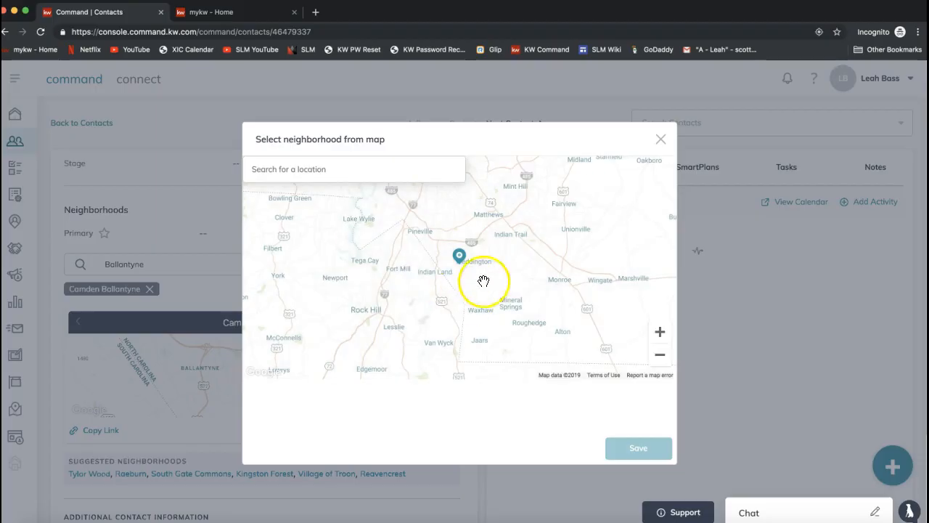
double_click(463, 266)
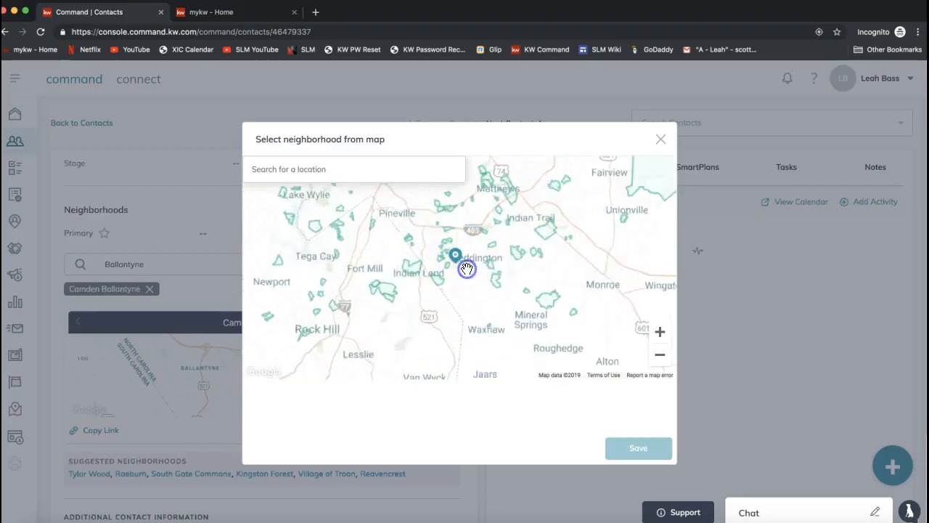
double_click(452, 269)
double_click(453, 269)
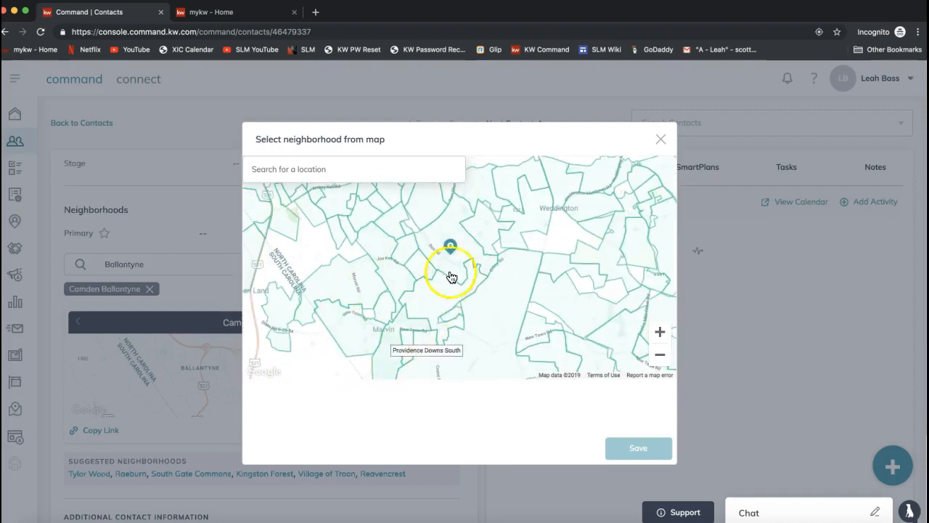
left_click(451, 254)
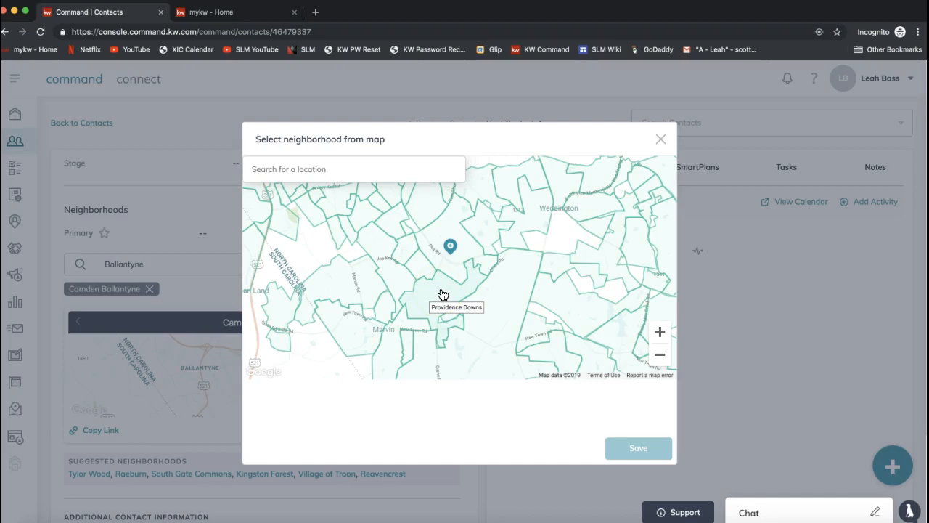
left_click(483, 228)
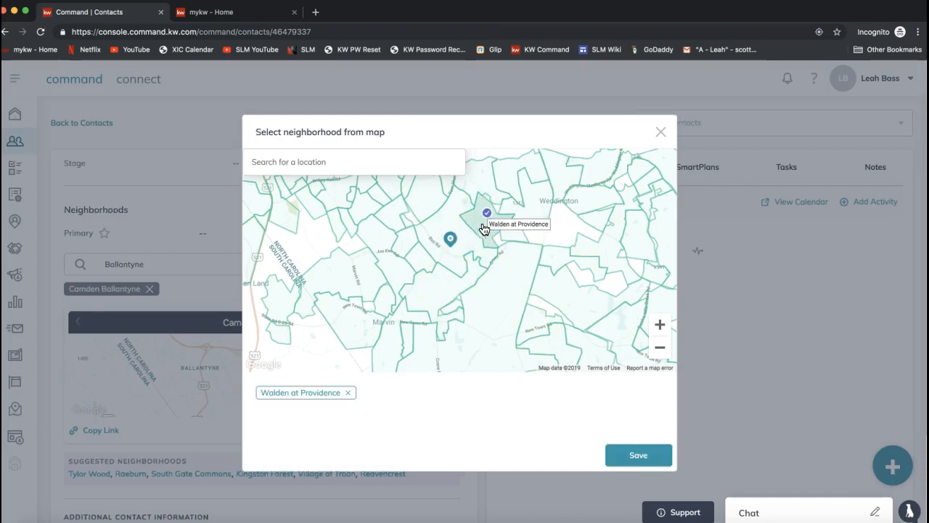
left_click(436, 291)
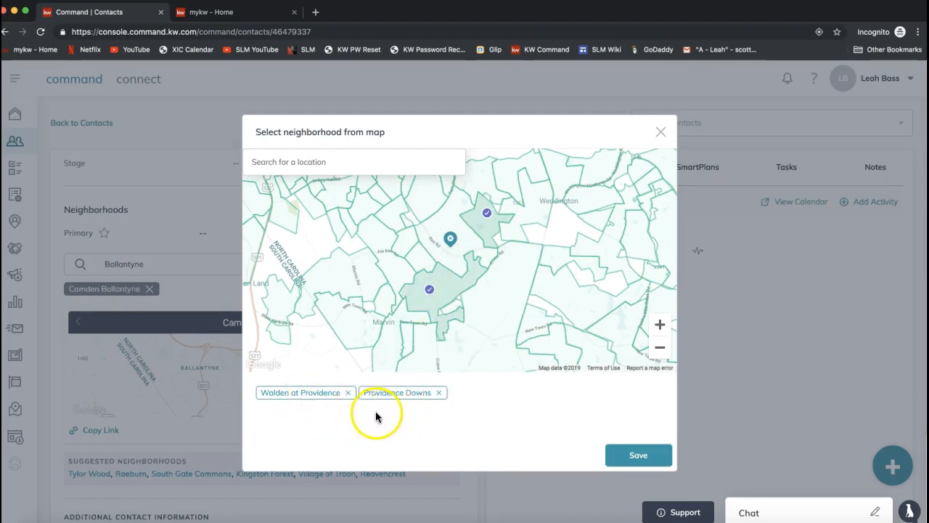
left_click(394, 263)
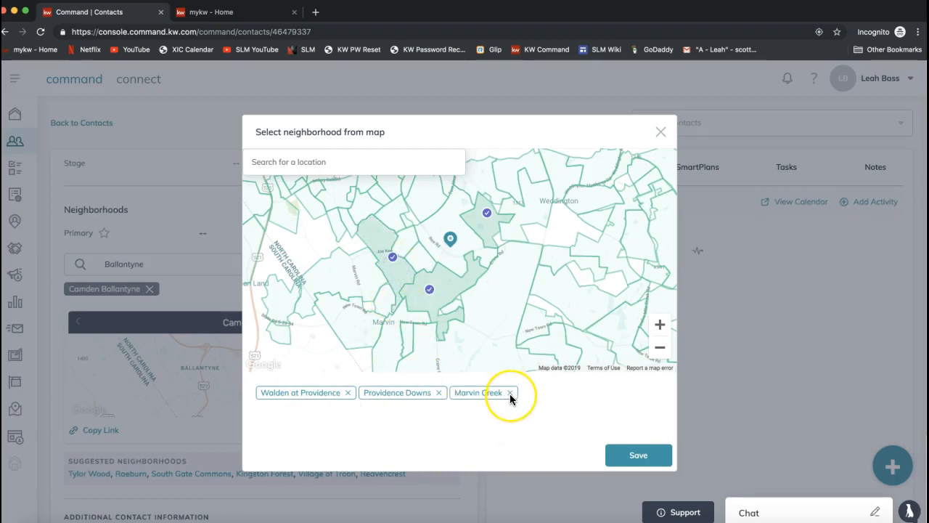
left_click(424, 194)
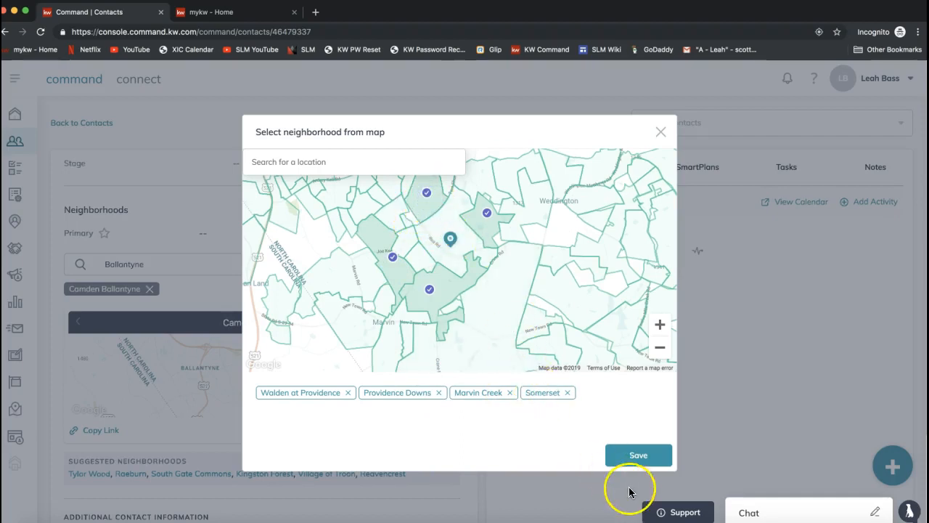
left_click(638, 457)
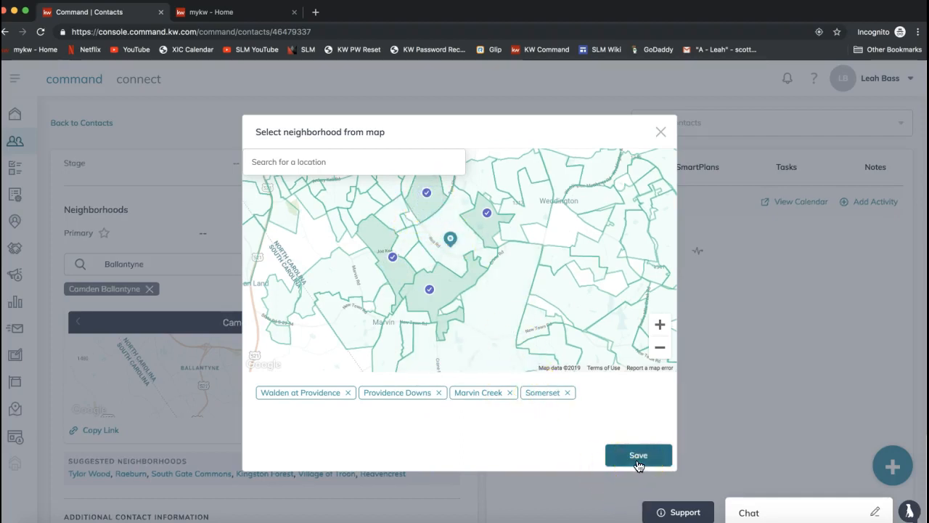
left_click(638, 464)
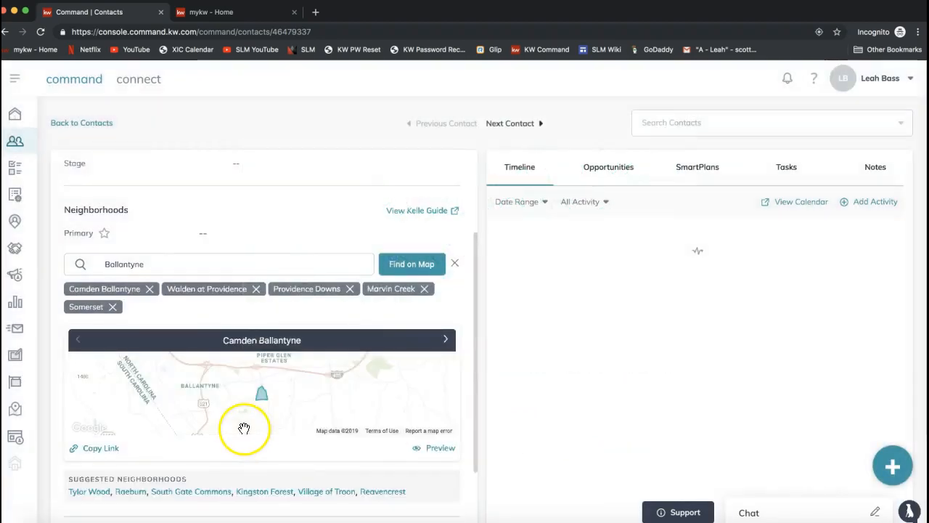
Step: Check the neighborhood search and suggested neighborhoods, and add Kingston Forest from the suggestions to the contact
scroll(176, 312, "down", 1)
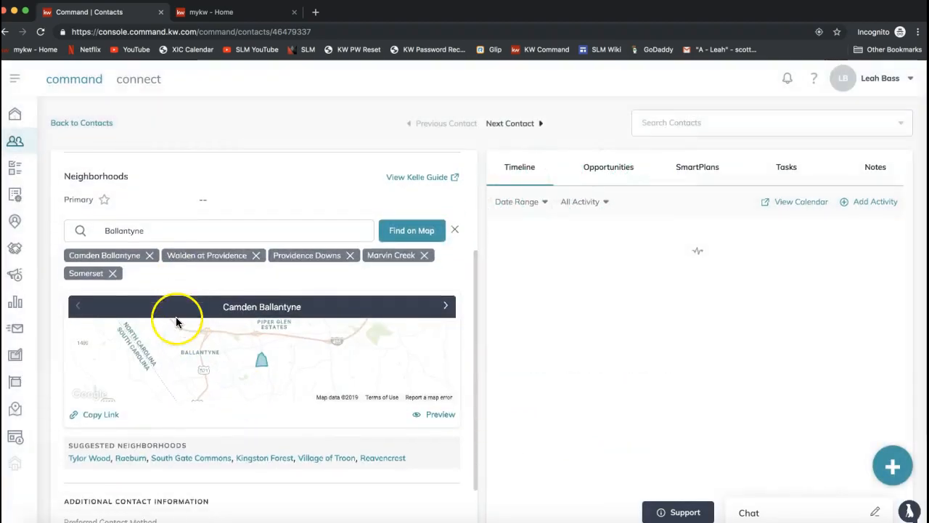
left_click(124, 230)
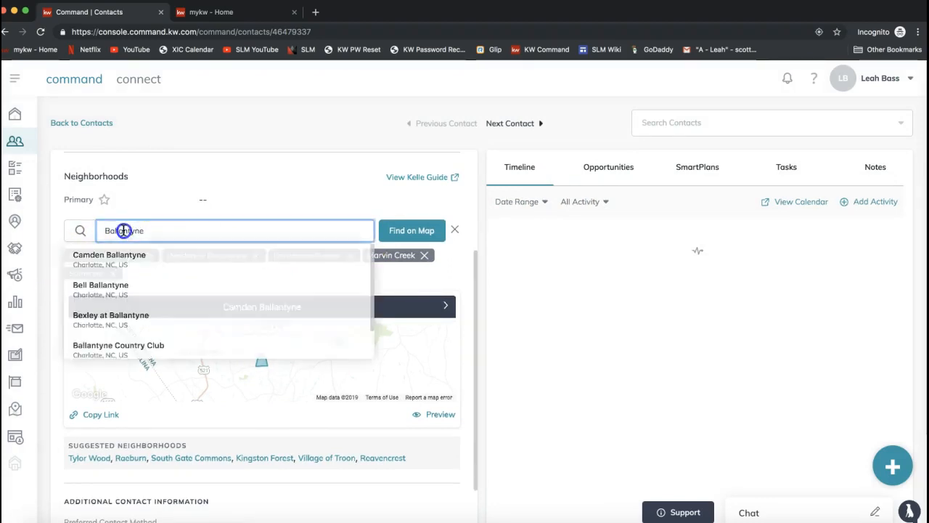
left_click(189, 196)
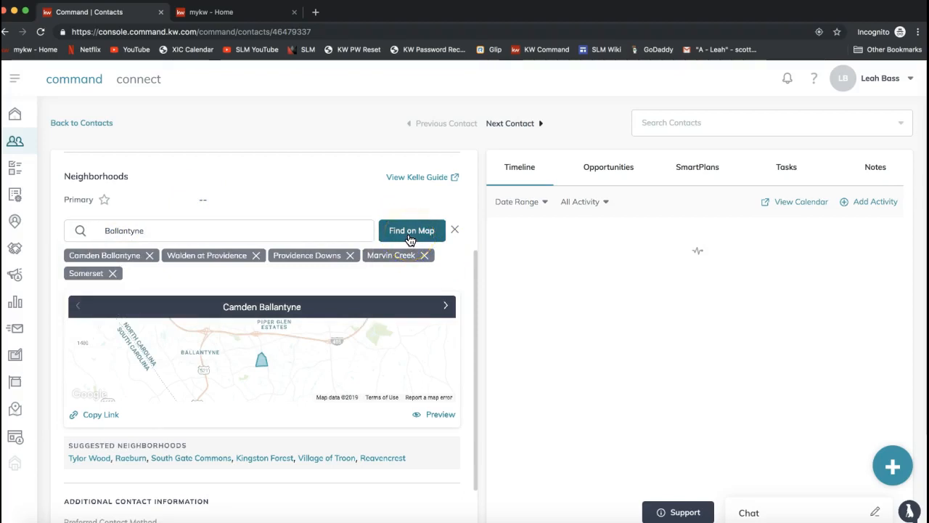
left_click_drag(69, 445, 178, 448)
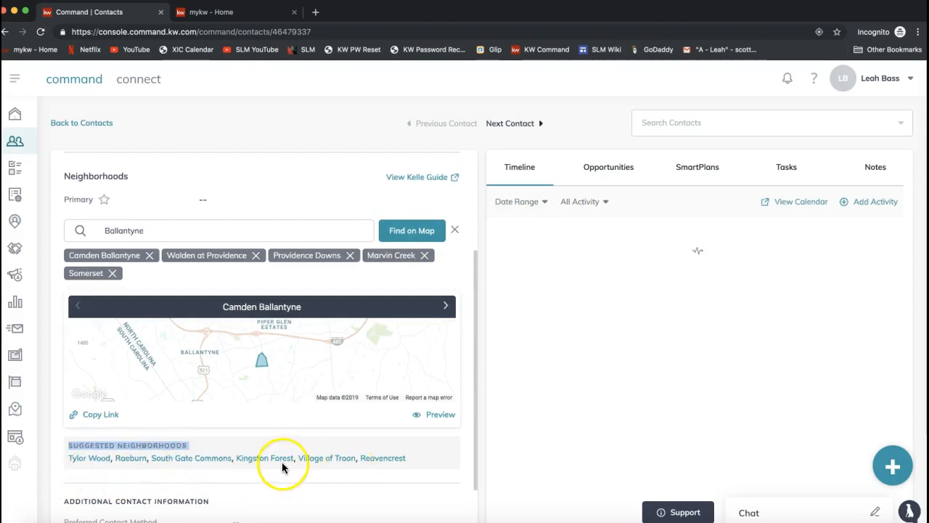
left_click(263, 462)
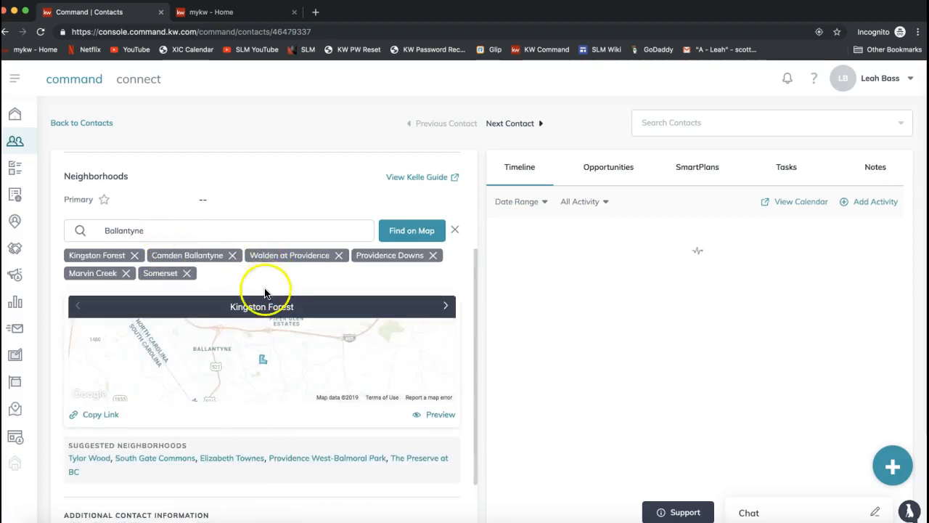
Step: Preview the Kingston Forest neighborhood snapshot, look back at the contact record, and return to the snapshot page
left_click(438, 415)
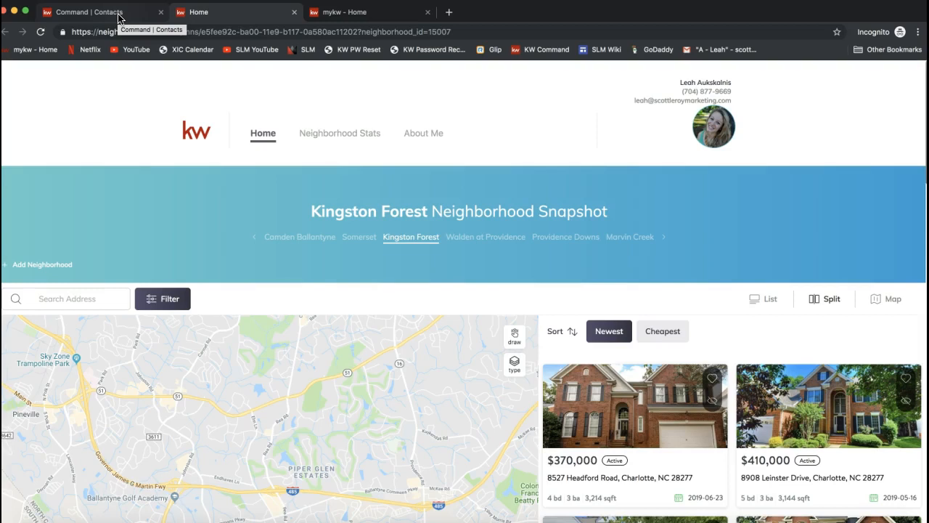
left_click(119, 16)
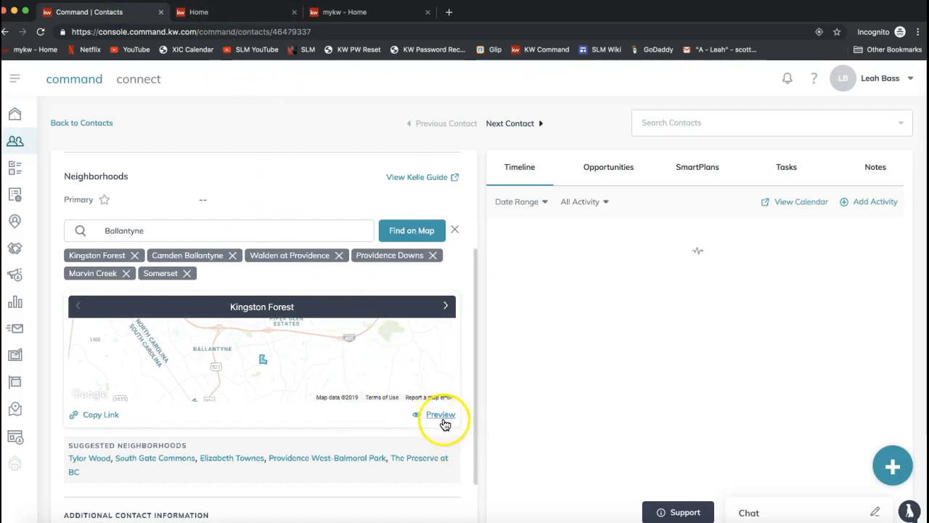
left_click(242, 21)
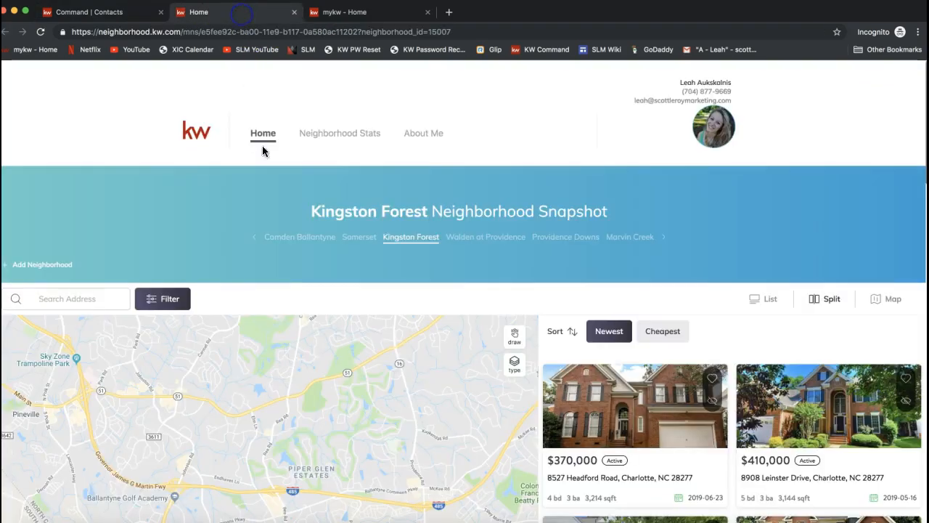
Step: View the Camden Ballantyne and Walden at Providence snapshots and examine the map and listings for Walden at Providence
left_click(294, 243)
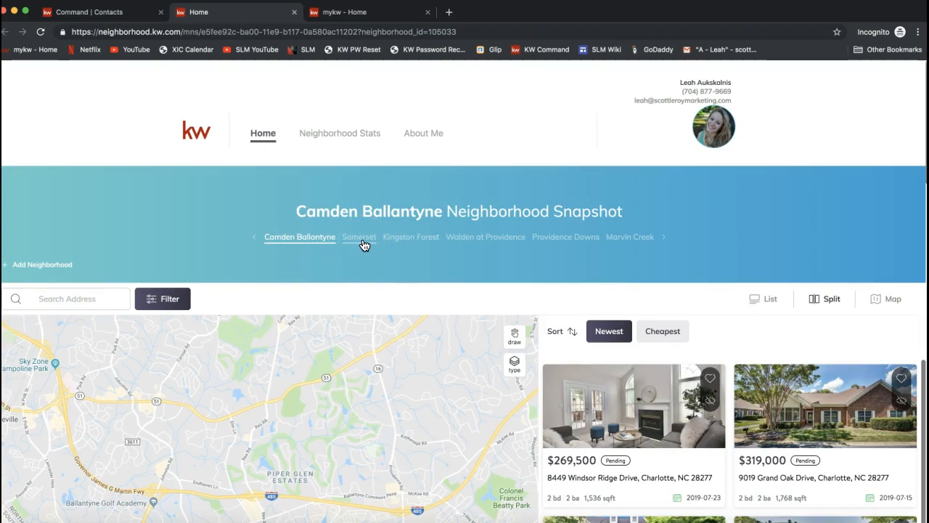
left_click(475, 238)
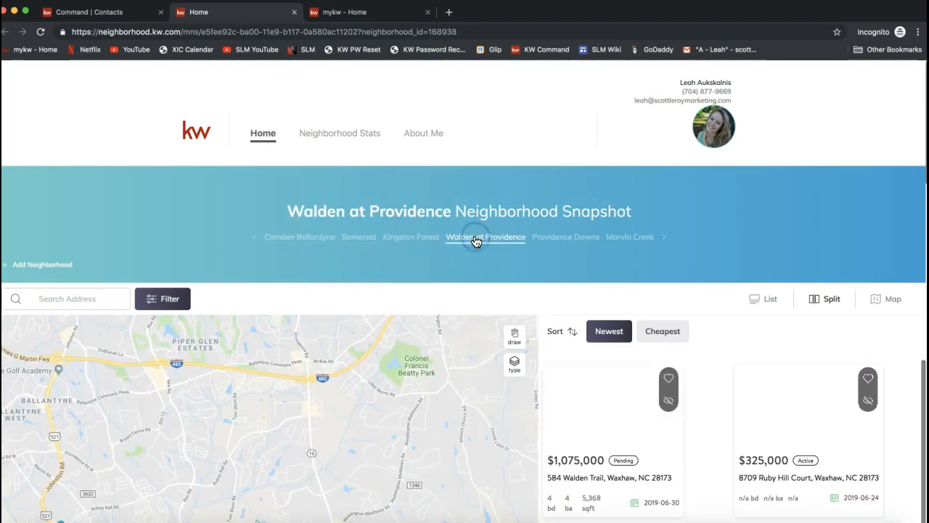
scroll(475, 259, "down", 5)
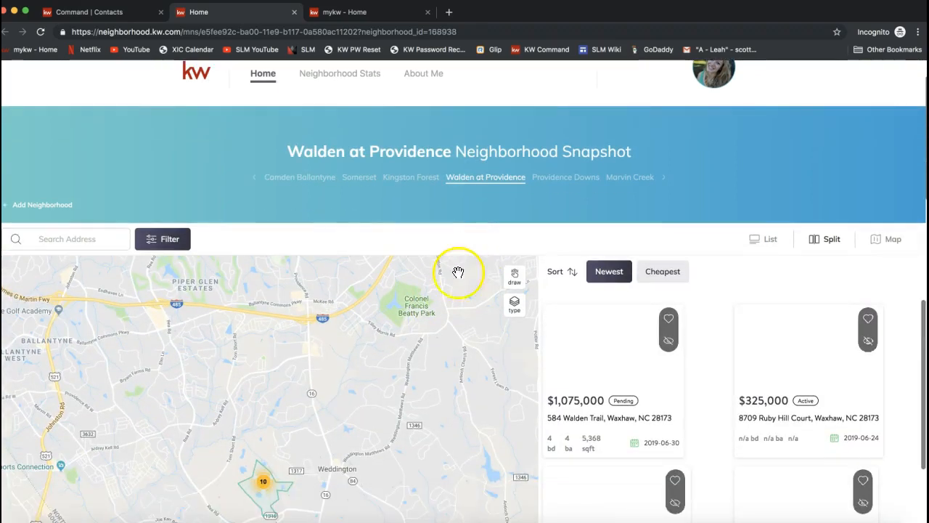
mouse_move(269, 429)
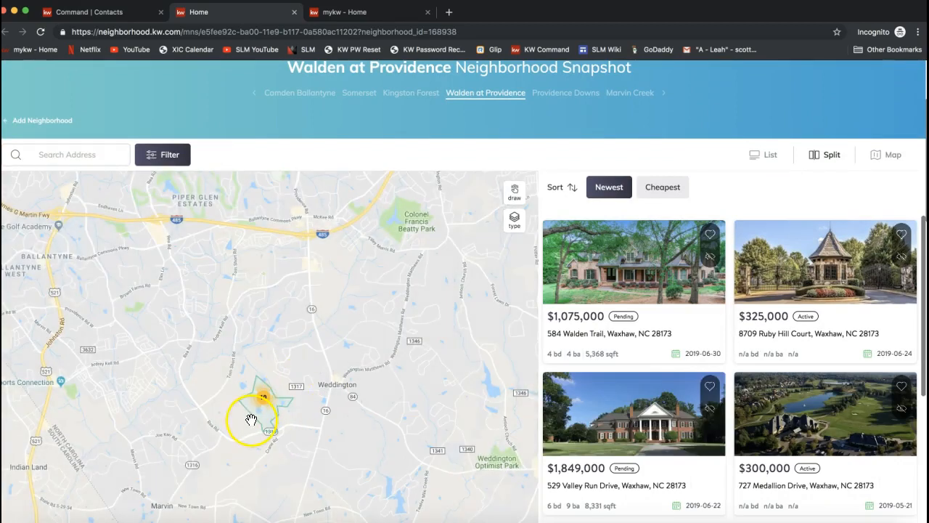
Step: Examine the homes listed for sale and pending in the Walden at Providence neighborhood
left_click(730, 274)
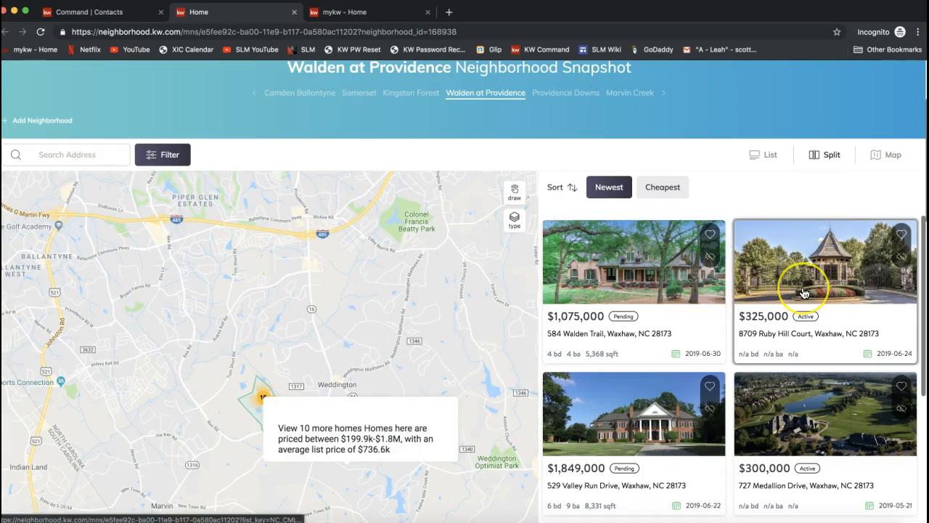
scroll(803, 293, "down", 3)
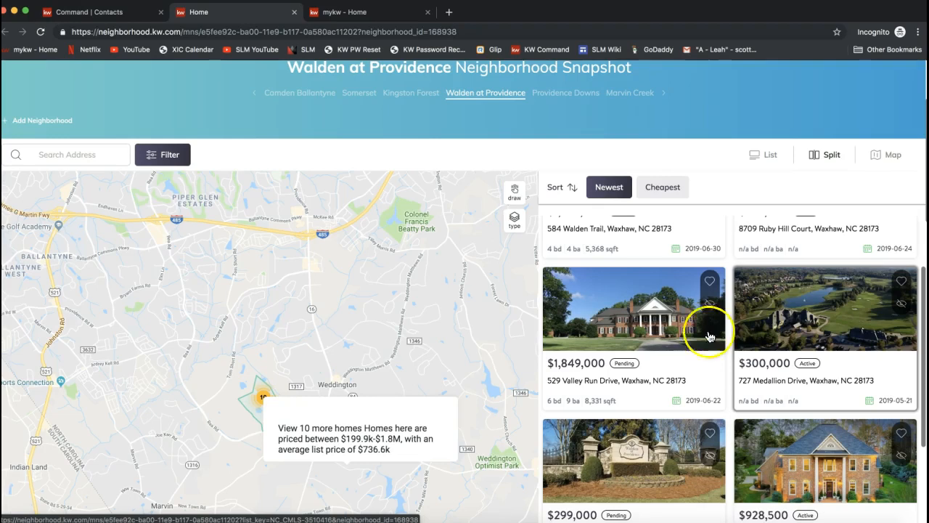
scroll(643, 338, "up", 3)
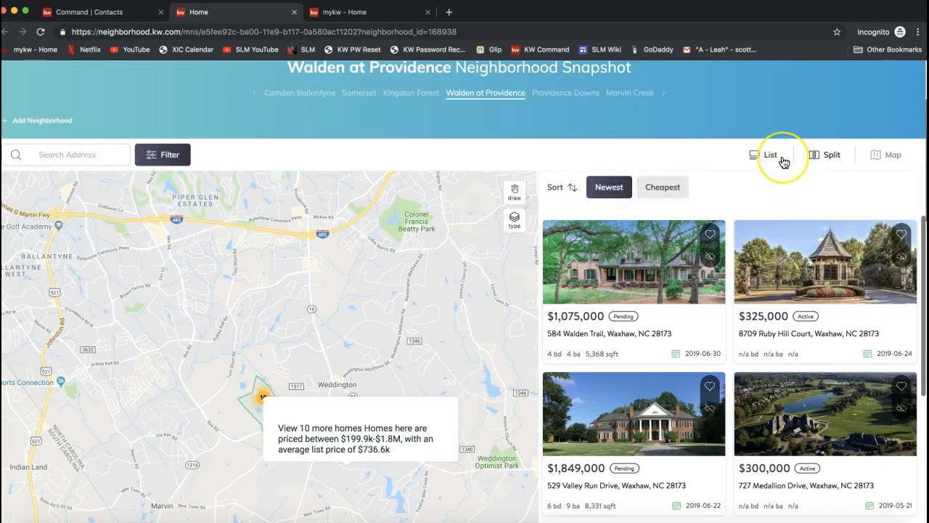
Step: Open the neighborhood stats for Walden at Providence and check the summary of homes for sale, pending homes and averages
scroll(784, 163, "up", 1)
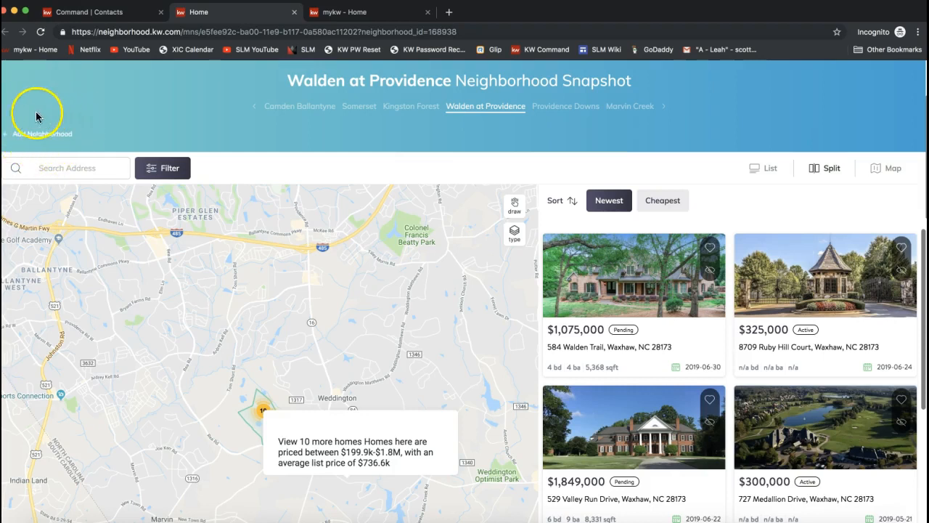
scroll(325, 154, "up", 4)
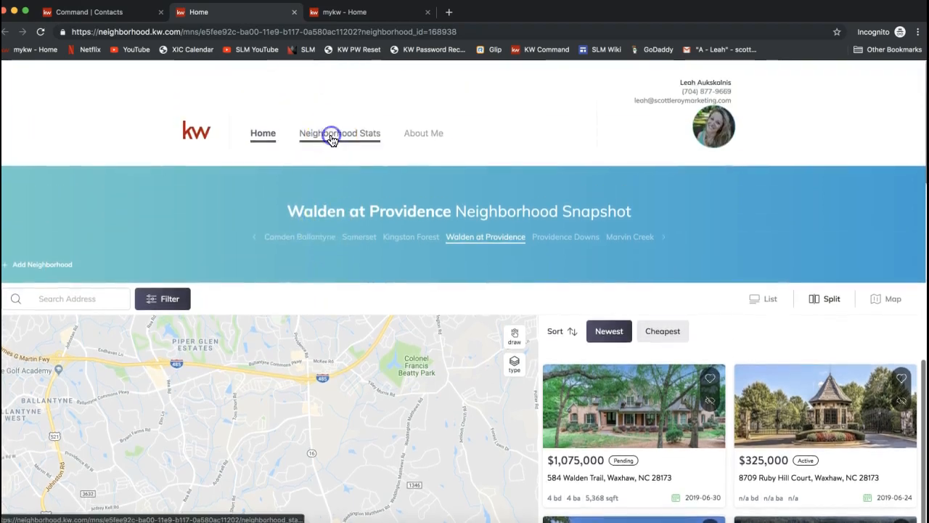
left_click(331, 138)
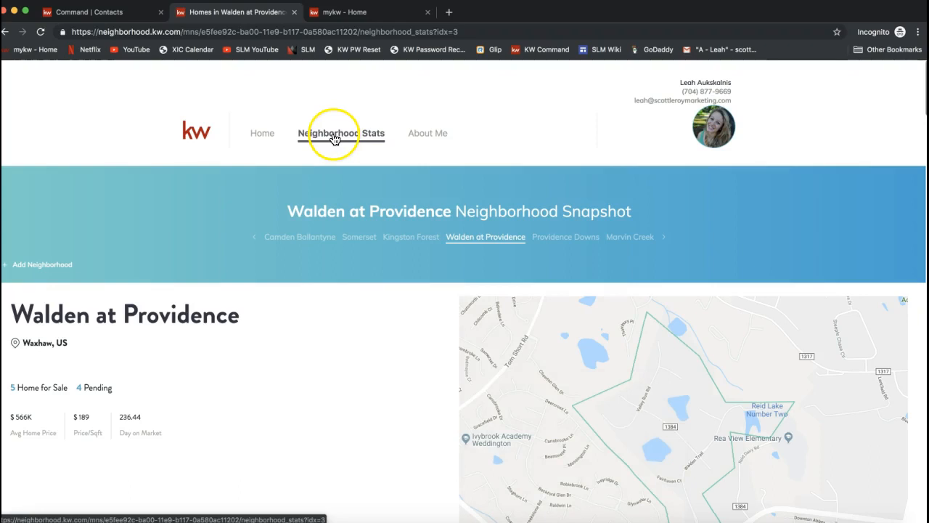
scroll(316, 289, "down", 3)
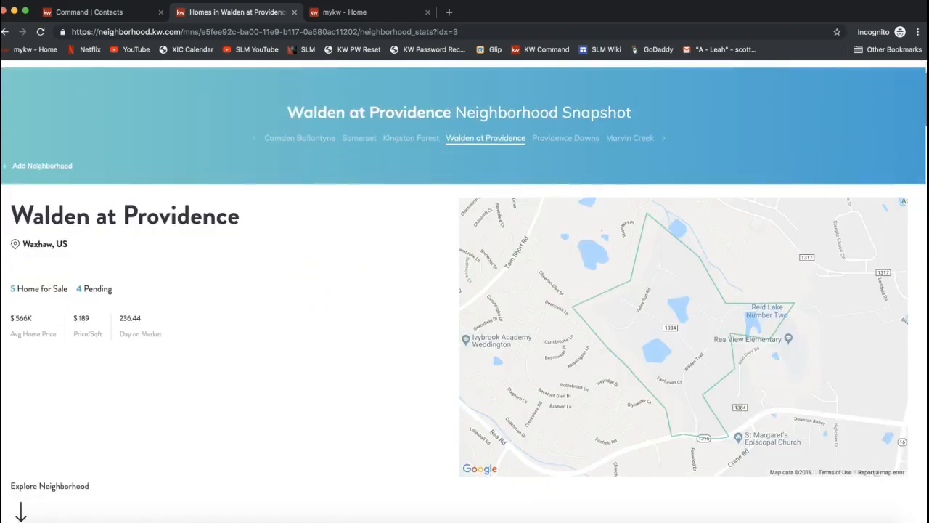
left_click_drag(17, 288, 99, 291)
double_click(94, 289)
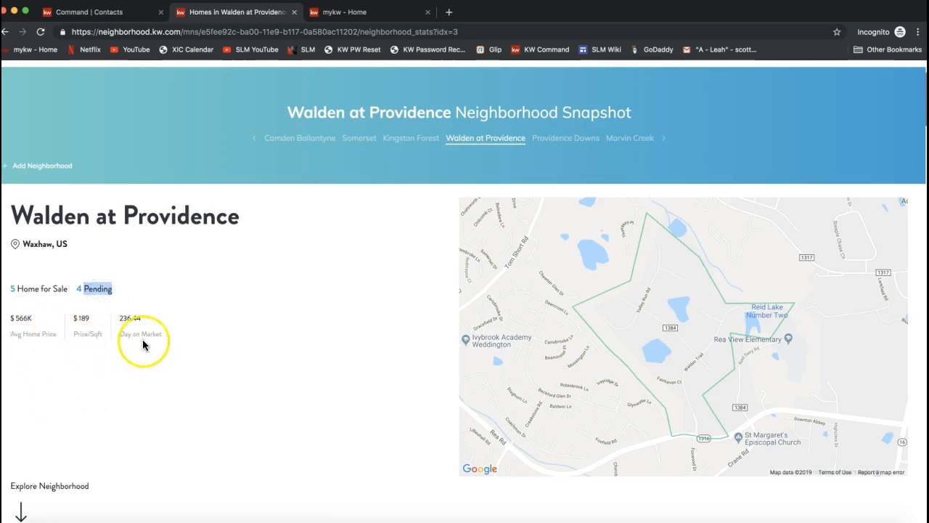
Step: Review the Current Stats and Sold Stats sections for Walden at Providence
scroll(143, 344, "down", 3)
scroll(167, 294, "down", 2)
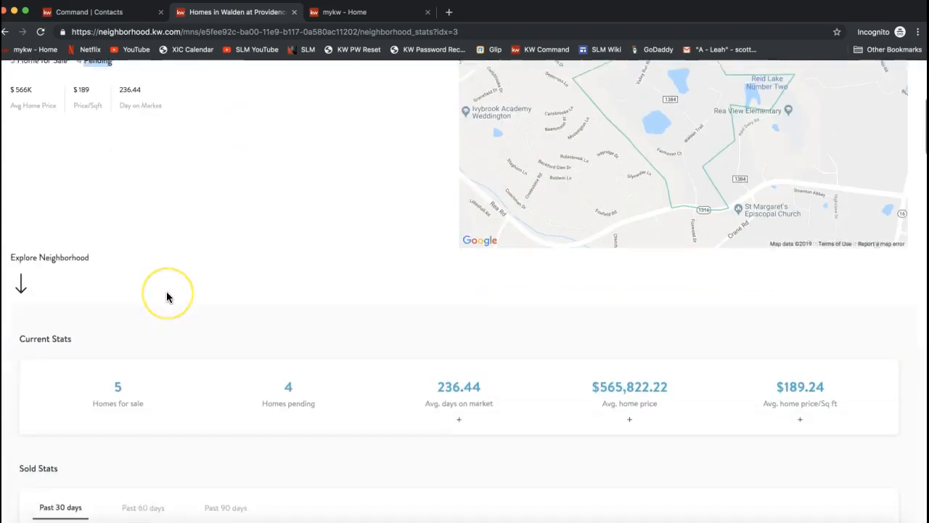
scroll(166, 296, "down", 2)
left_click_drag(19, 150, 90, 149)
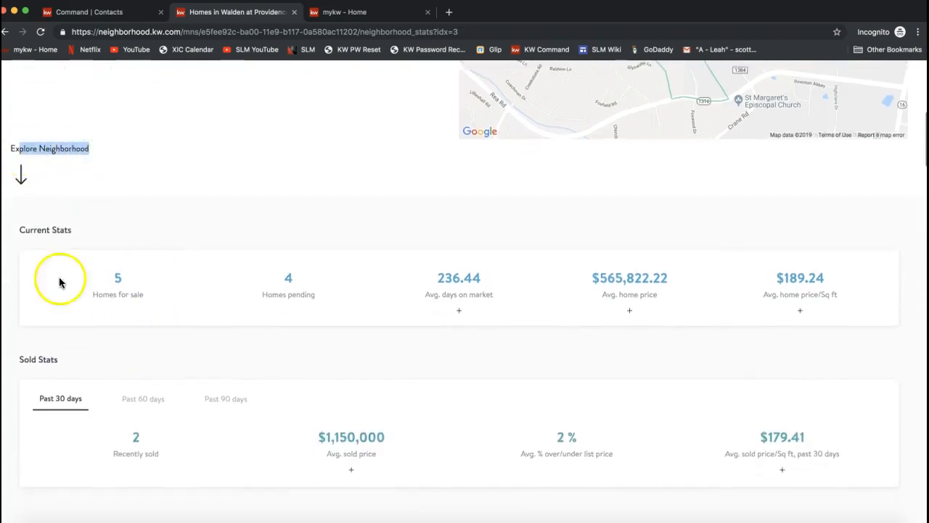
scroll(124, 398, "down", 1)
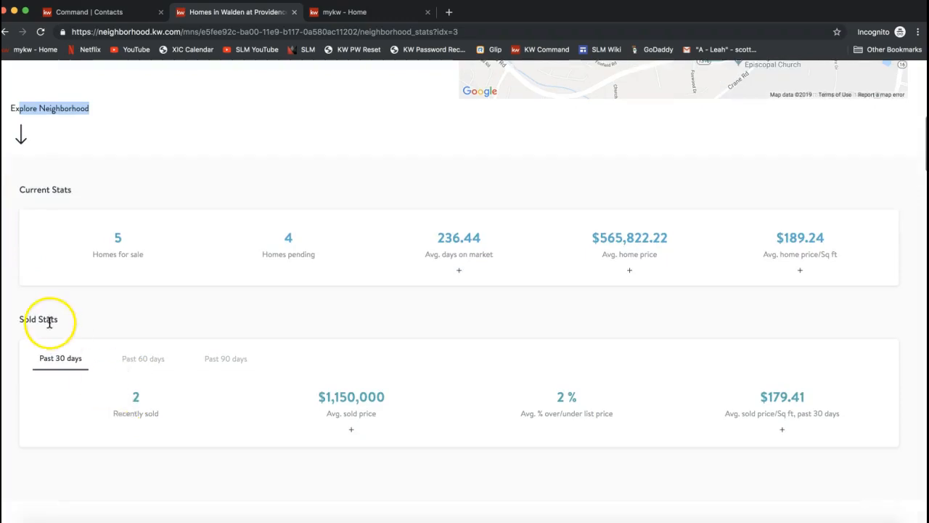
scroll(50, 322, "down", 5)
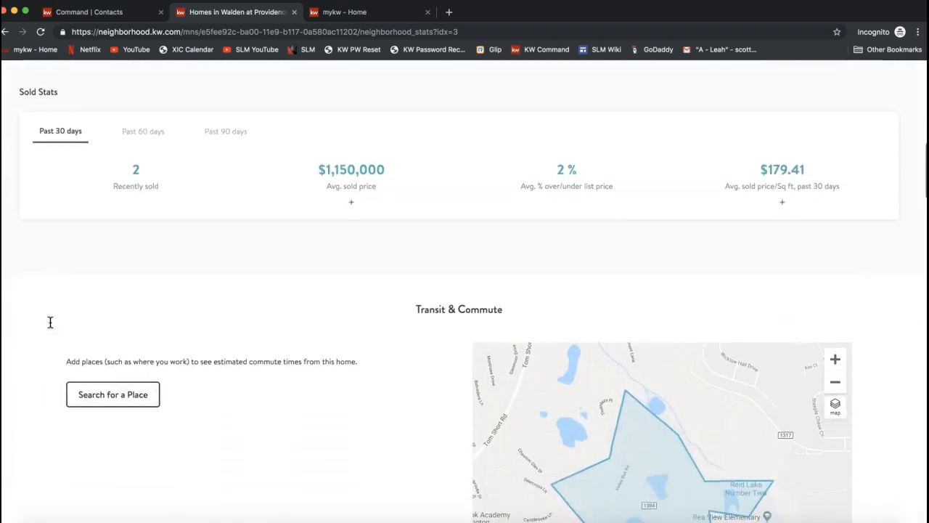
Step: Review the Transit & Commute, Schools and Insights sections of the neighborhood stats
triple_click(439, 193)
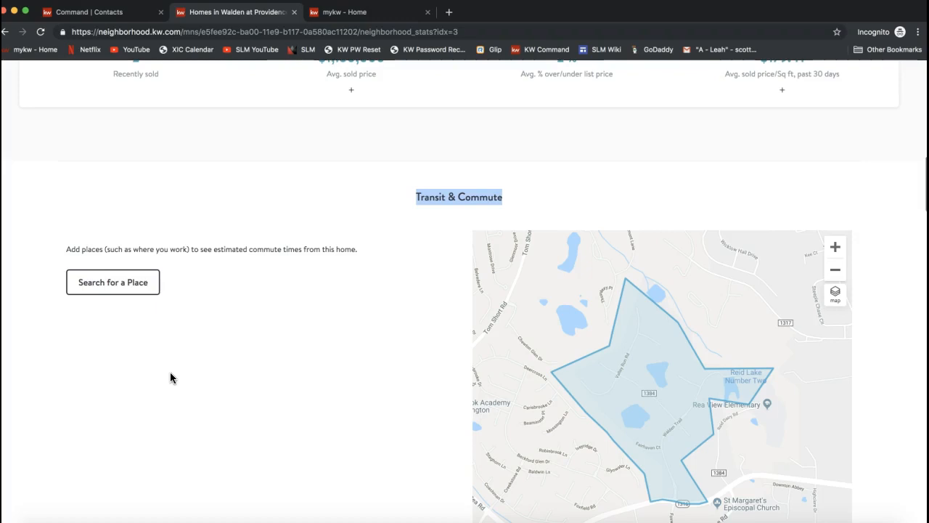
scroll(171, 373, "down", 5)
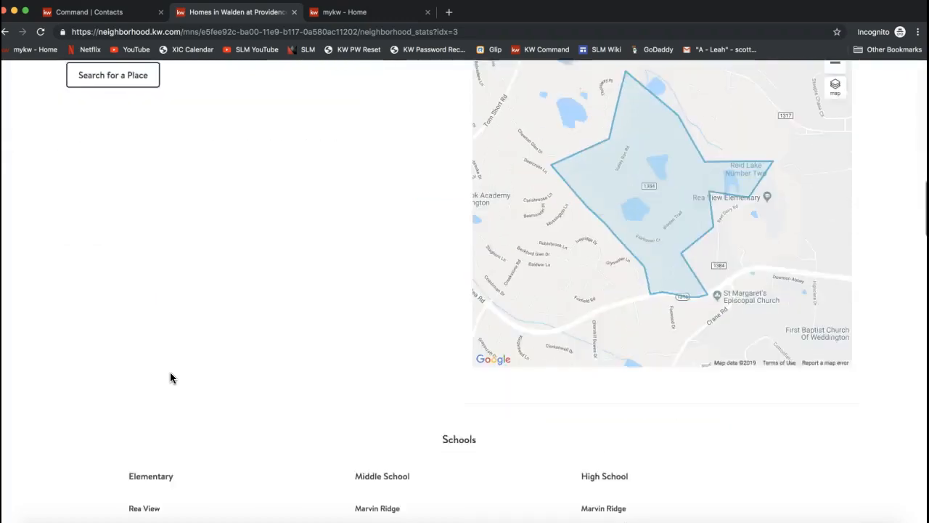
scroll(170, 378, "down", 3)
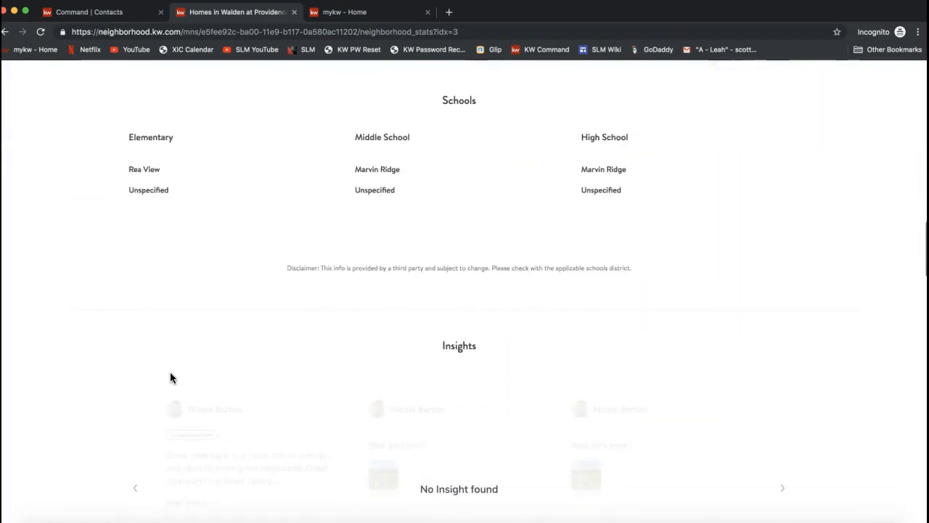
scroll(249, 281, "down", 1)
double_click(469, 263)
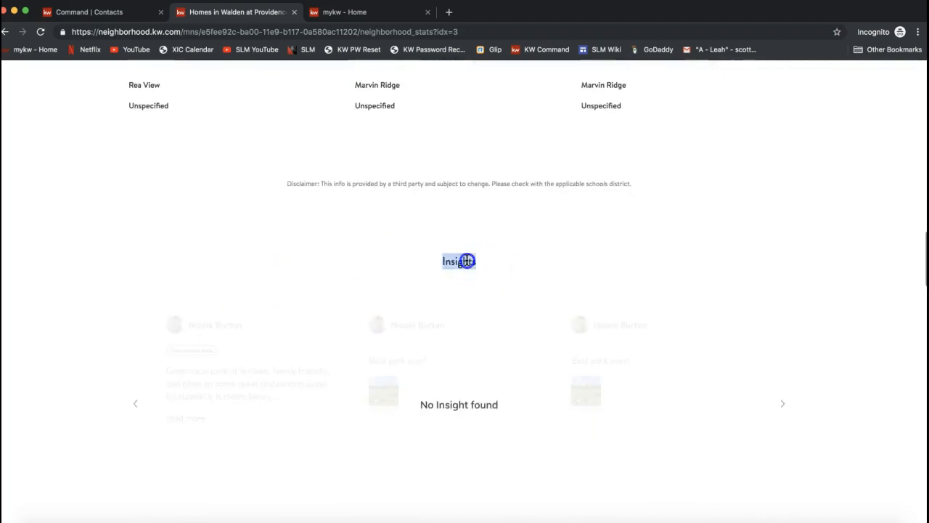
scroll(468, 261, "down", 3)
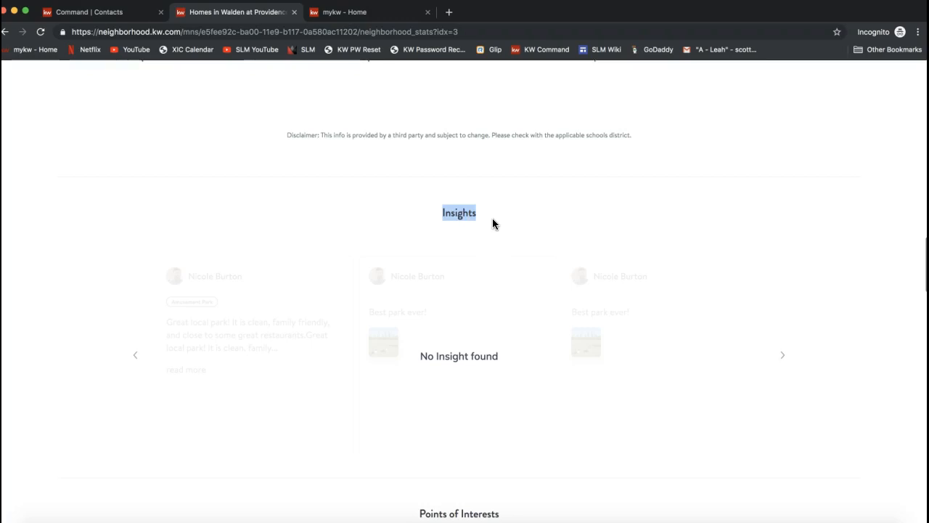
Step: Look over the Points of Interests section and the homes for sale at the end of the stats page
scroll(494, 222, "down", 5)
left_click(450, 288)
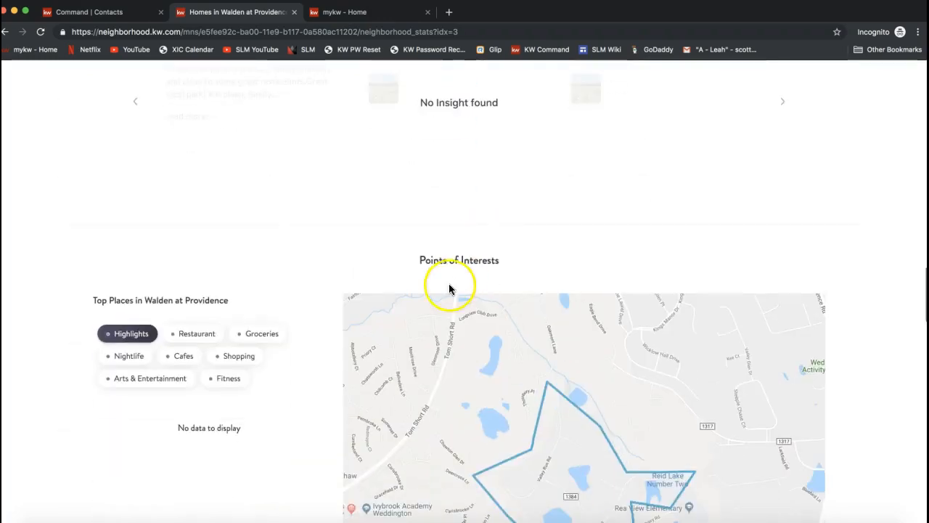
triple_click(435, 258)
scroll(302, 285, "down", 1)
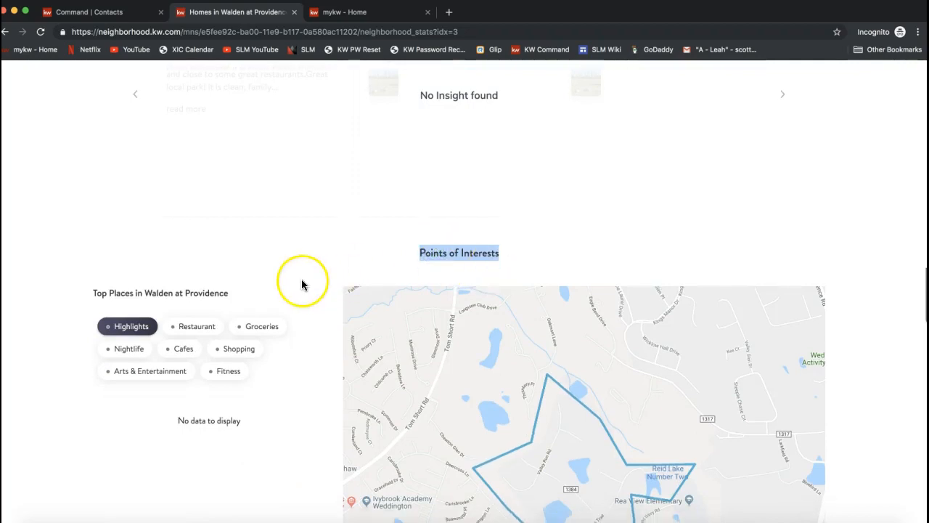
scroll(303, 284, "down", 2)
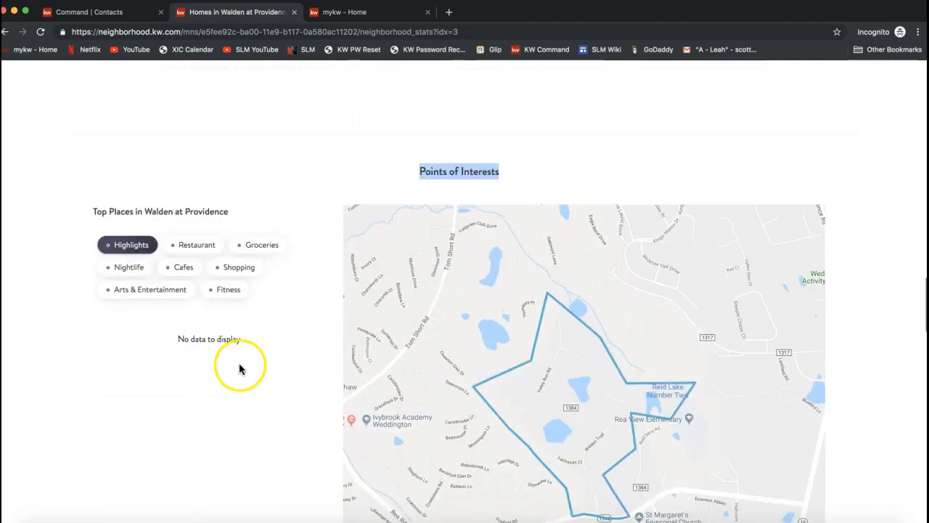
scroll(246, 372, "down", 5)
scroll(246, 372, "down", 6)
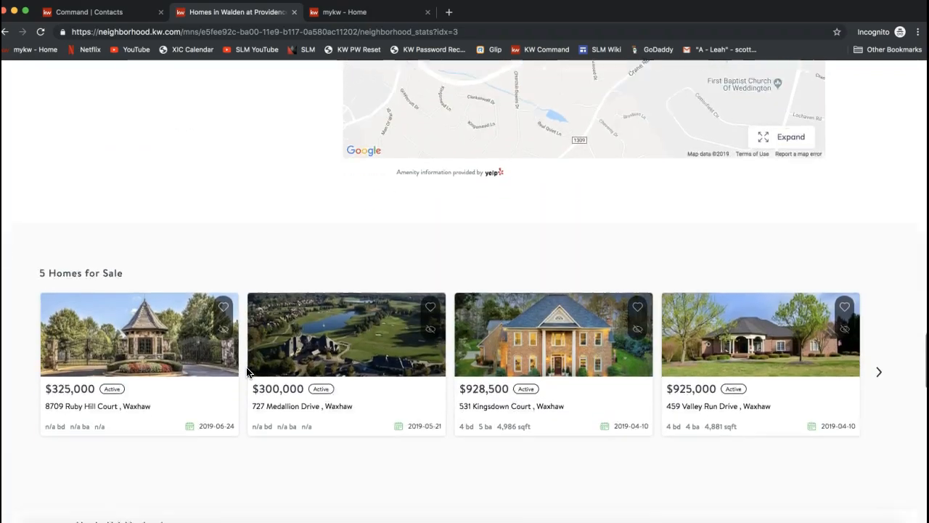
scroll(246, 373, "down", 5)
Step: Open the About Me page and review the agent's profile, the Let's Talk contact form and the footer
scroll(246, 372, "up", 20)
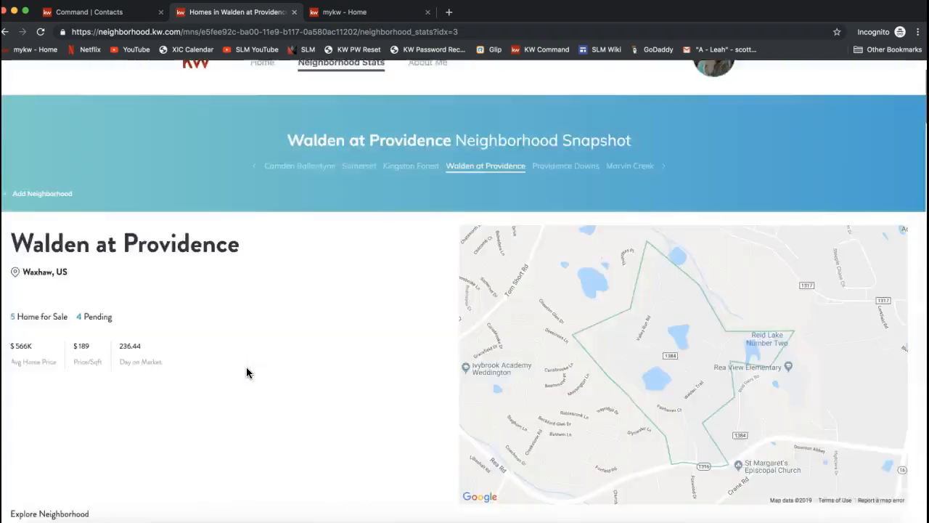
scroll(246, 372, "up", 2)
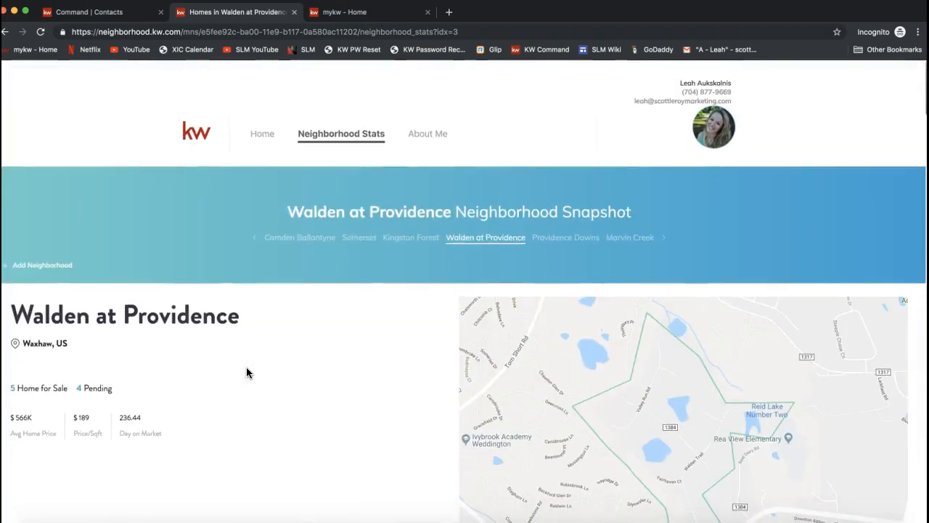
left_click(430, 138)
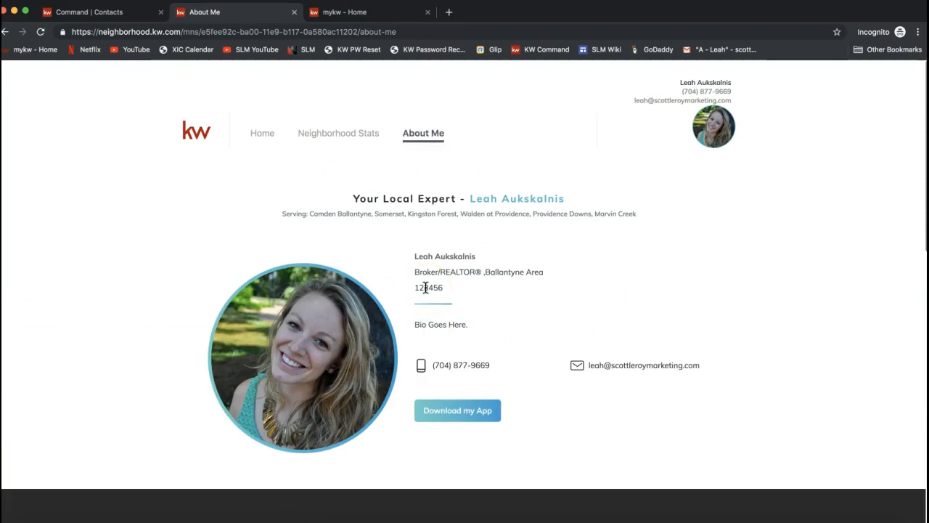
scroll(425, 287, "down", 3)
scroll(426, 287, "up", 2)
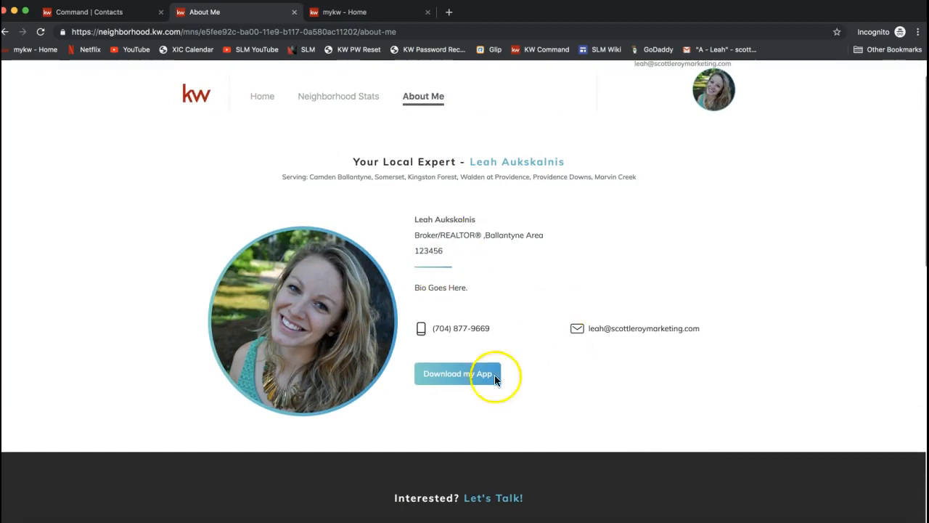
scroll(442, 305, "down", 5)
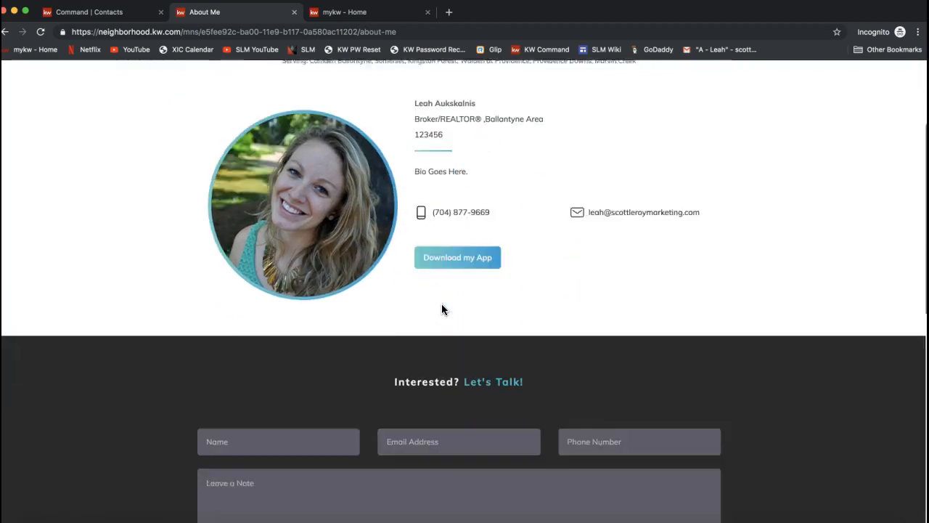
scroll(444, 310, "down", 4)
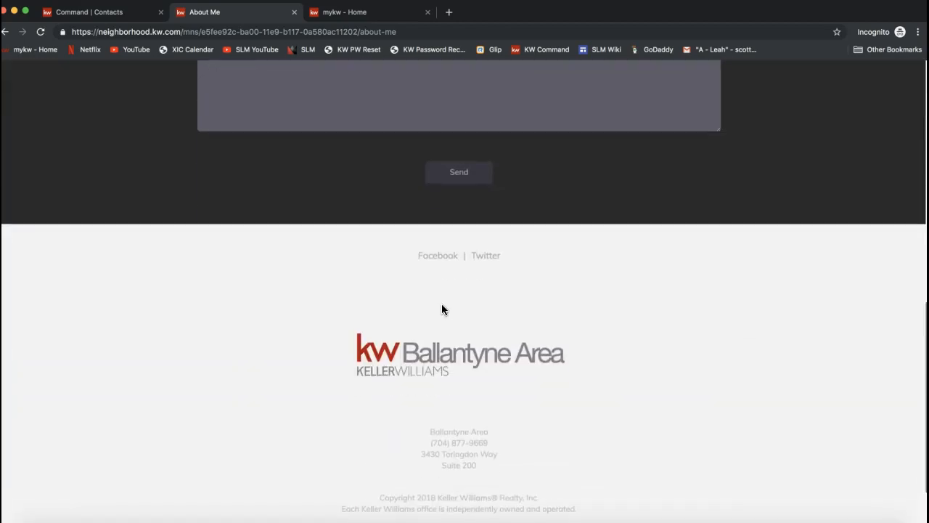
scroll(444, 309, "up", 4)
left_click(436, 332)
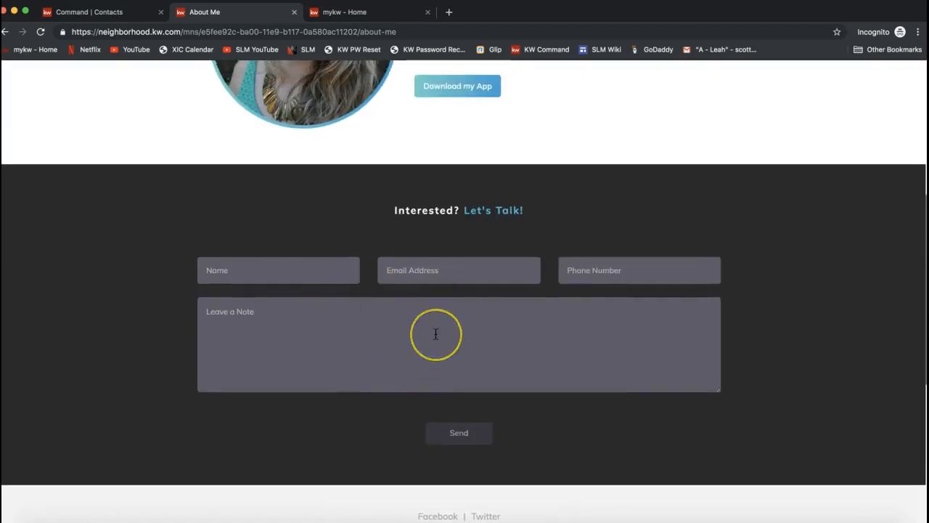
scroll(435, 334, "down", 6)
scroll(436, 333, "up", 10)
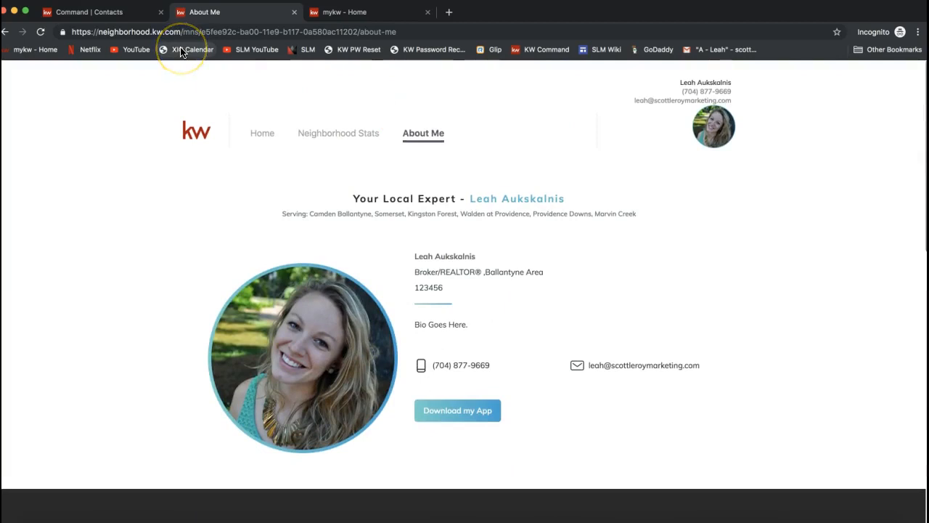
Step: Close the neighborhood snapshot site and review the neighborhoods and suggestions on the contact's record in Command
left_click(294, 13)
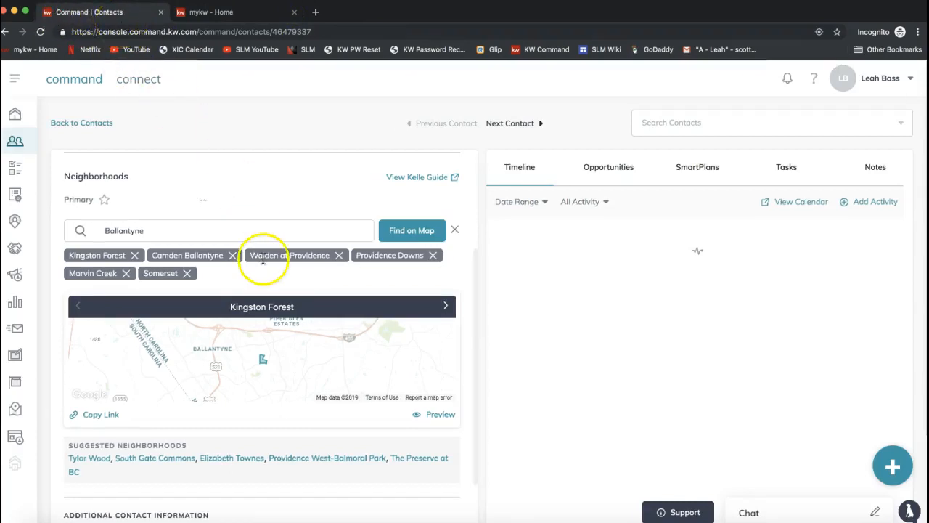
scroll(264, 259, "down", 2)
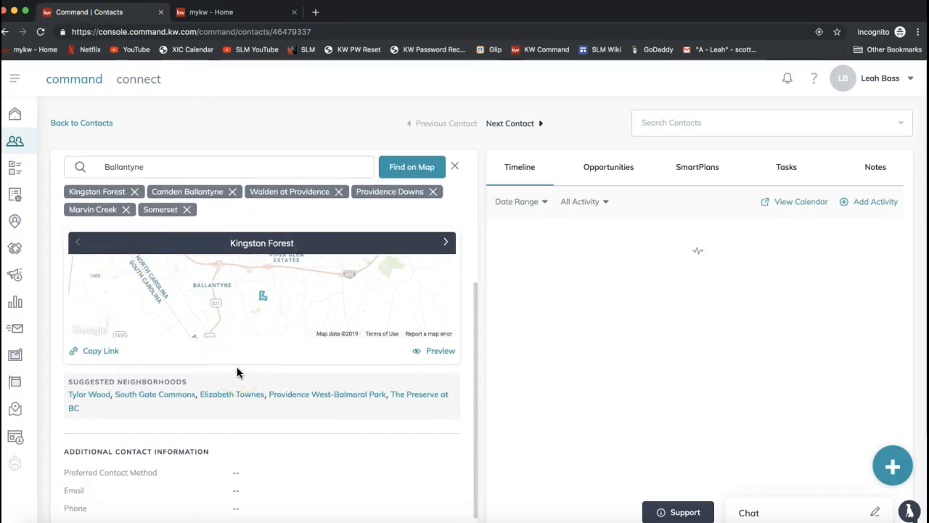
scroll(237, 373, "up", 1)
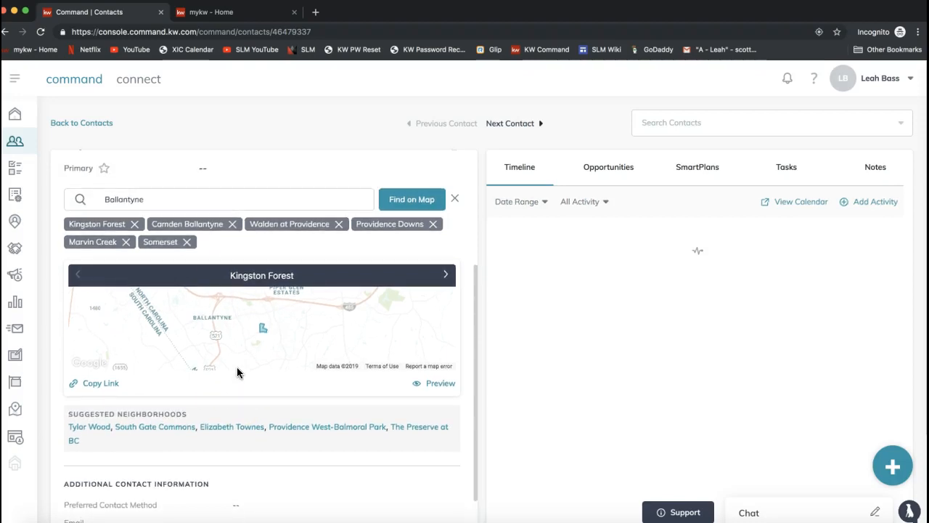
scroll(238, 372, "up", 2)
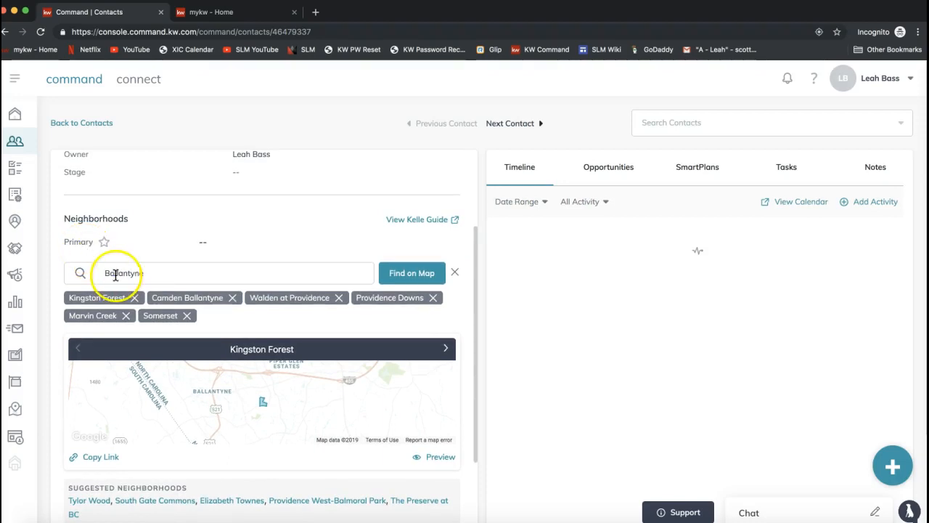
Step: Open the SmartPlans page in Command and read its description
left_click(16, 196)
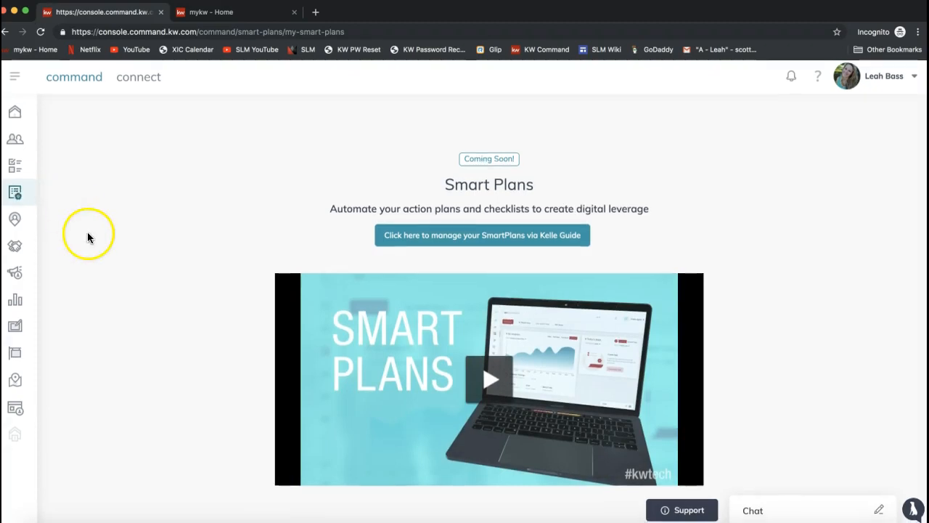
triple_click(348, 211)
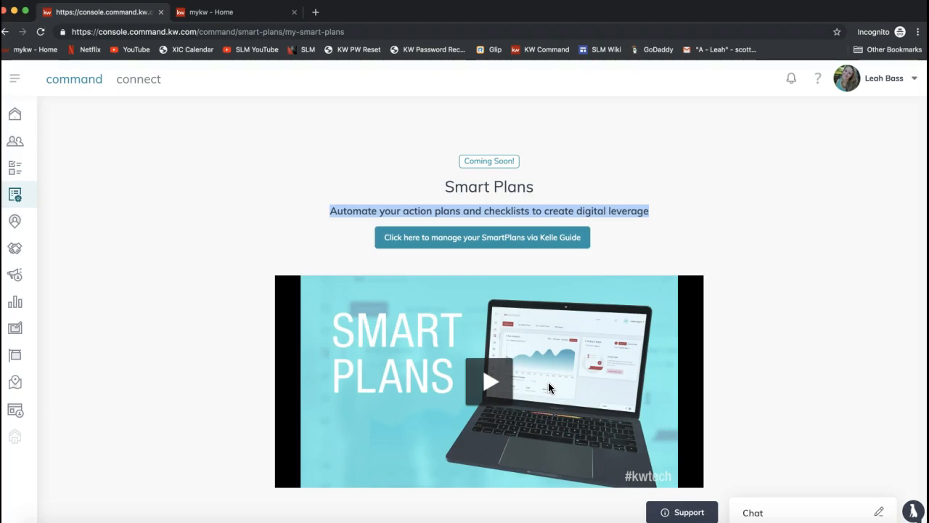
Step: Open the Kelle Guide for managing SmartPlans and read its overview of completing the marketing profile and activating SmartPlans
left_click(490, 243)
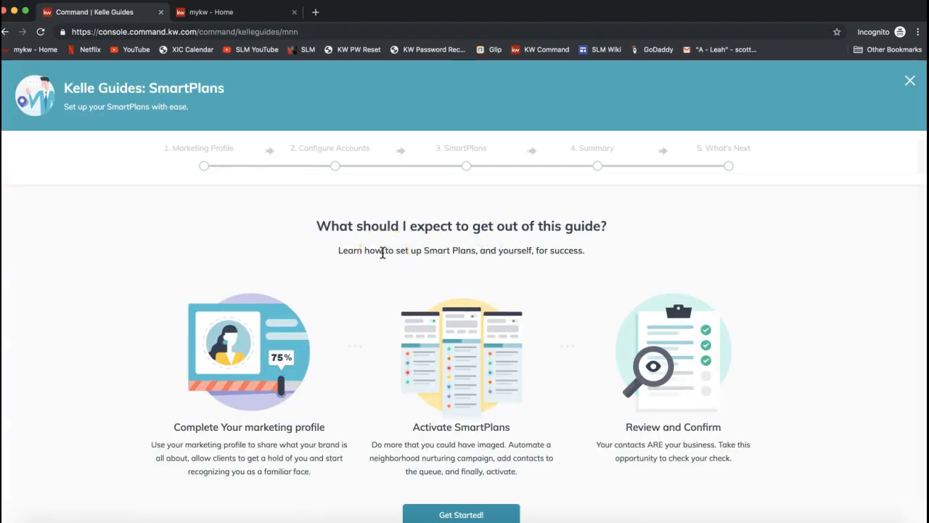
scroll(382, 252, "down", 2)
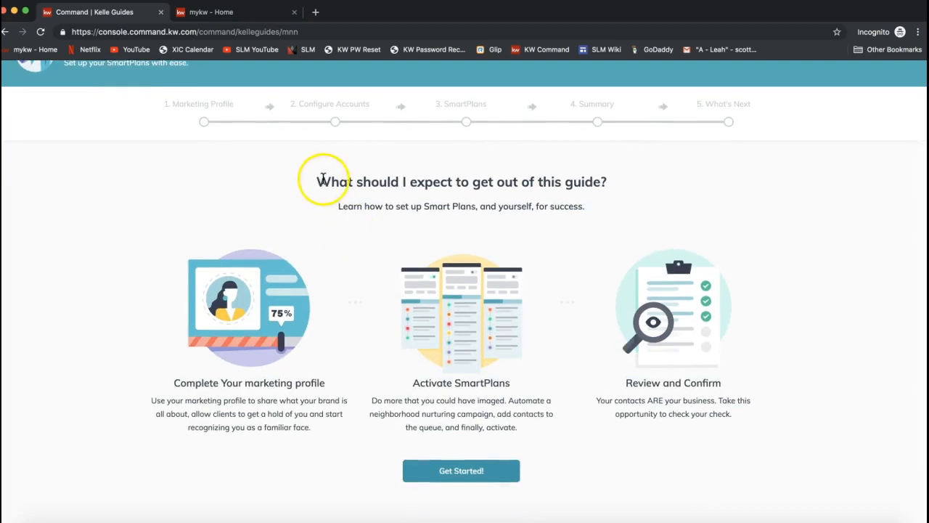
left_click_drag(312, 177, 603, 175)
left_click_drag(340, 207, 562, 210)
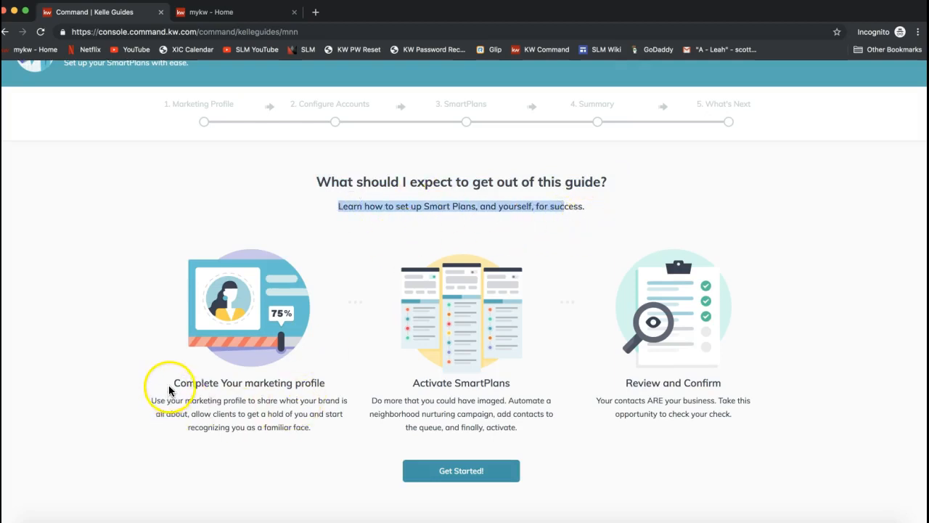
left_click_drag(174, 382, 325, 383)
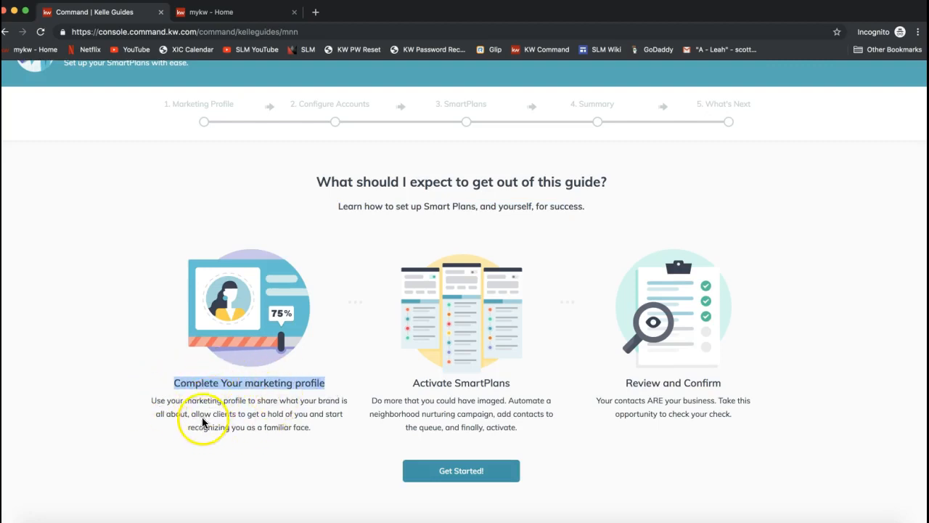
triple_click(427, 383)
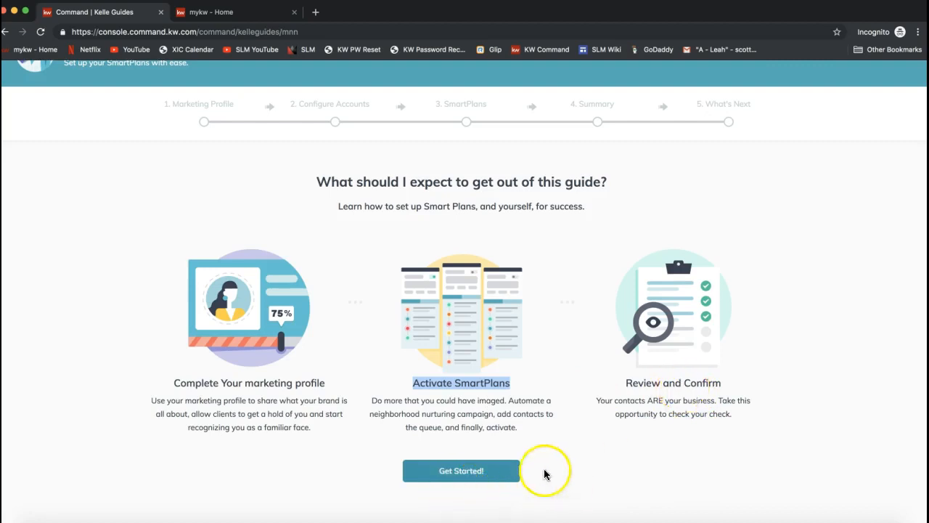
Step: Start the SmartPlans guide and review the Configure Your Landing Page contents in the Marketing Profile stage
left_click(455, 473)
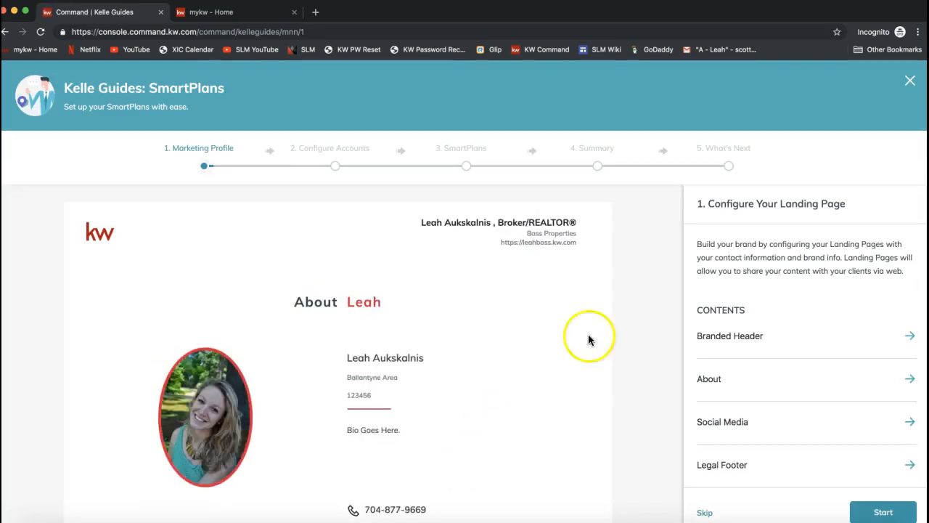
left_click_drag(701, 203, 855, 204)
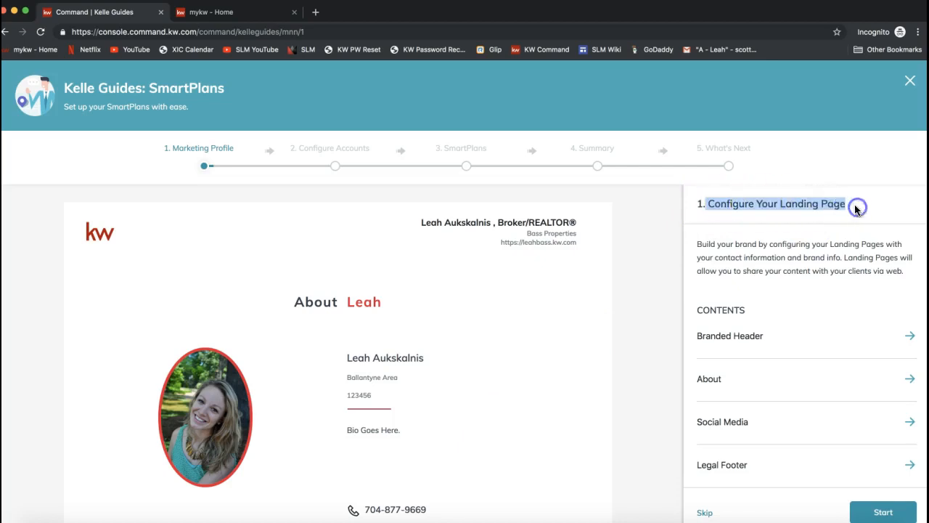
scroll(664, 294, "down", 1)
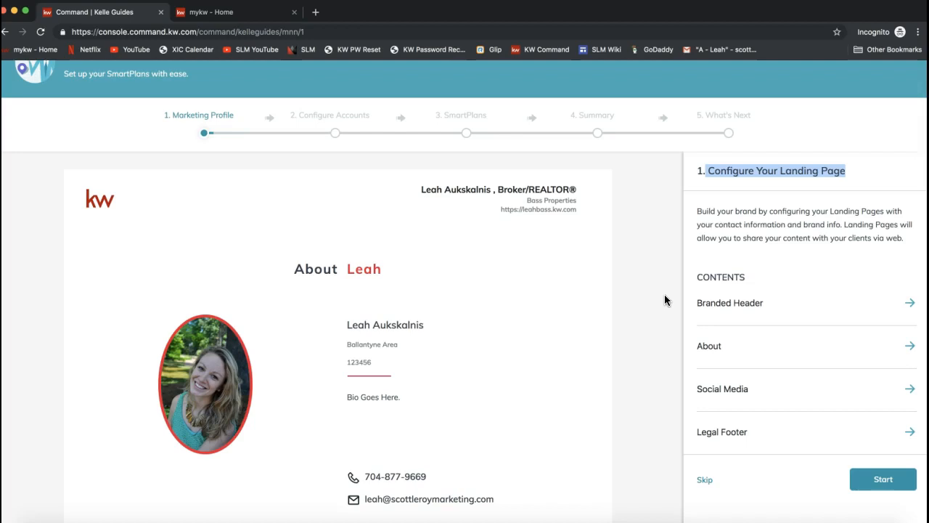
scroll(664, 294, "down", 2)
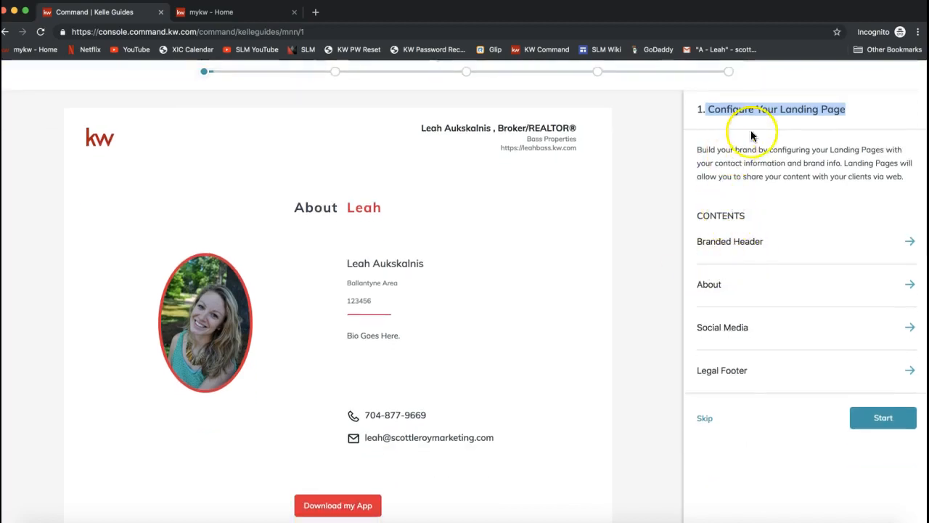
Step: Open the Branded Header section and review its logo, first name, last name, team and website fields
left_click(722, 245)
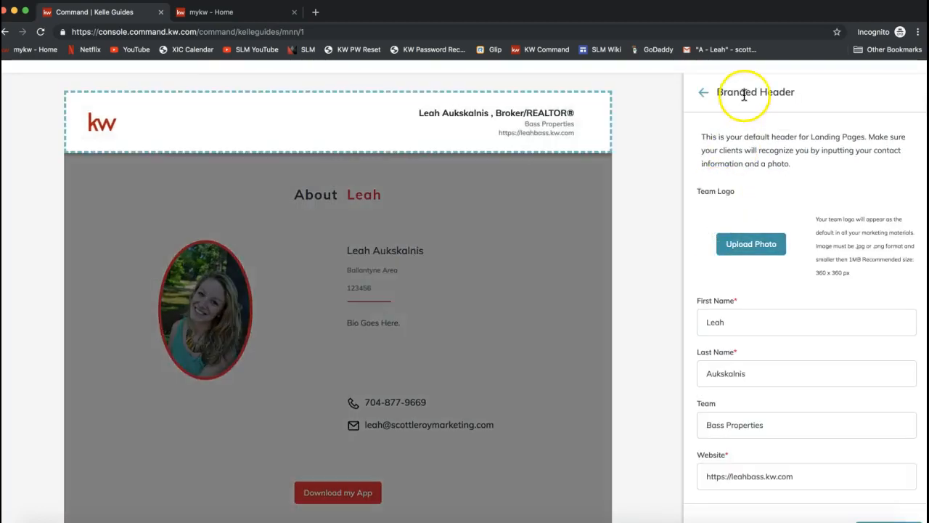
scroll(751, 273, "down", 2)
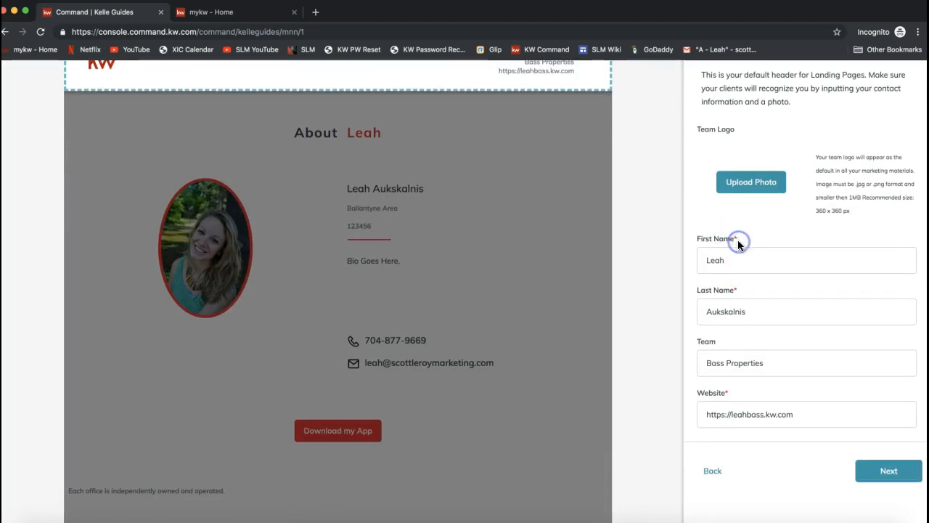
scroll(739, 245, "up", 2)
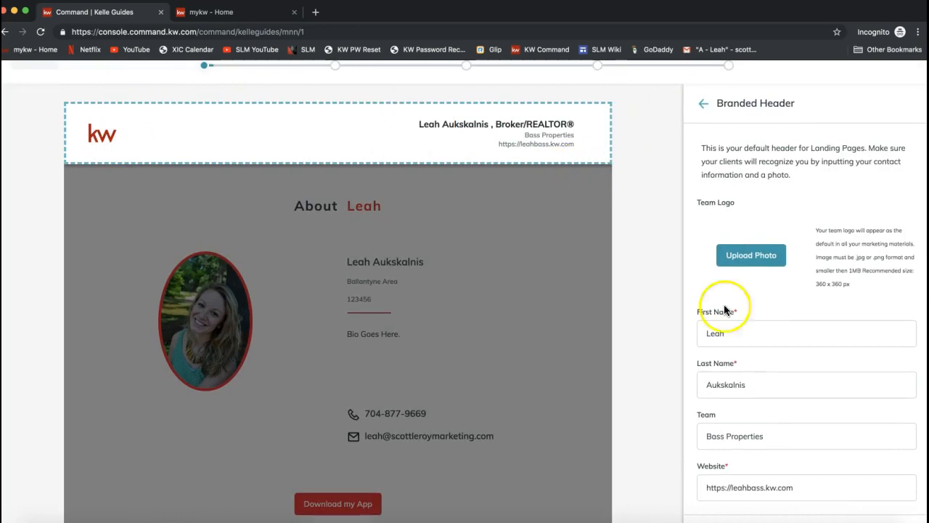
left_click(739, 332)
left_click(688, 310)
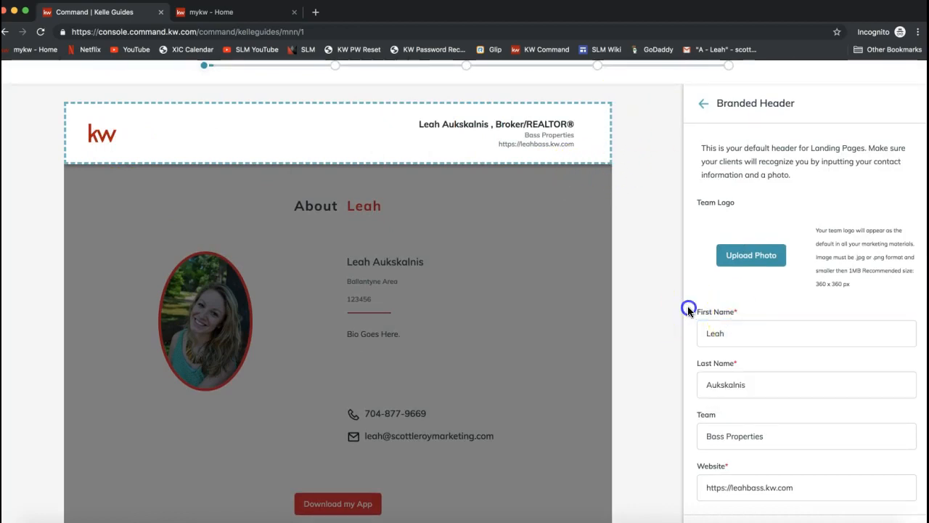
left_click(758, 388)
left_click(699, 361)
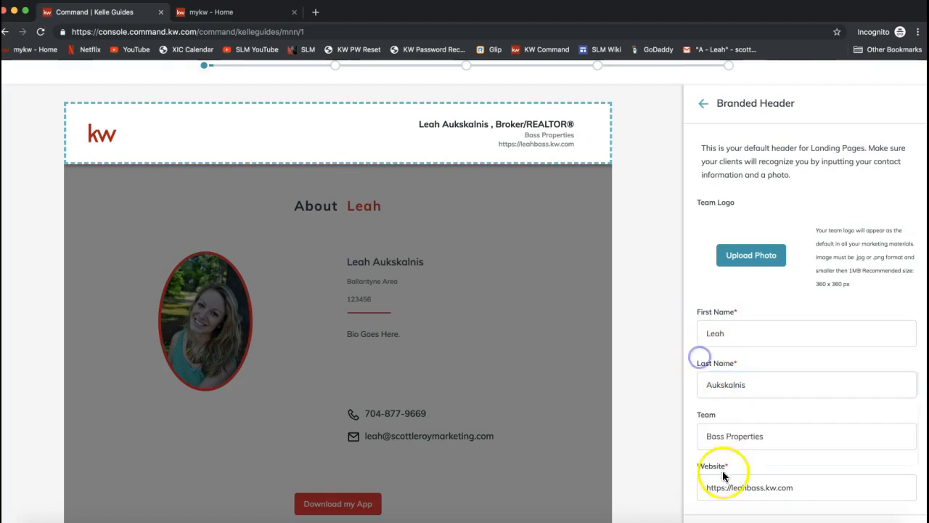
left_click_drag(703, 435, 792, 436)
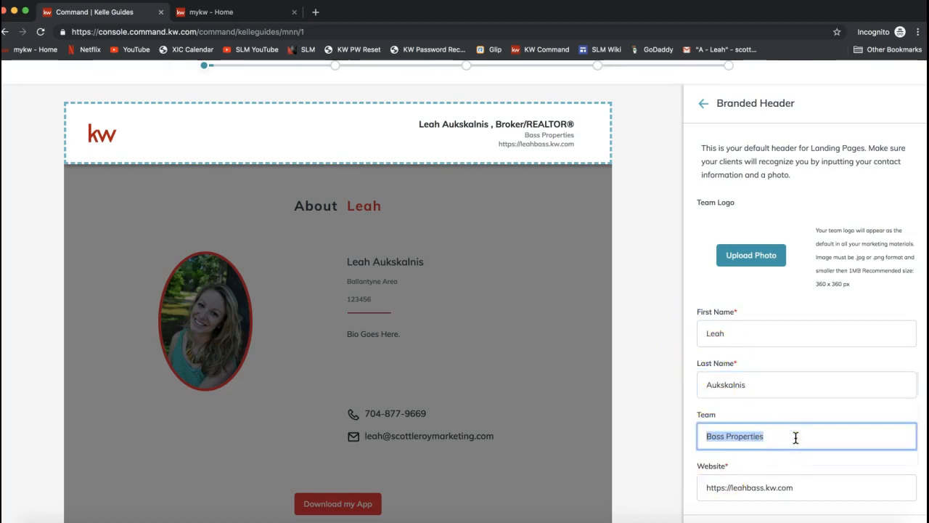
scroll(762, 458, "down", 1)
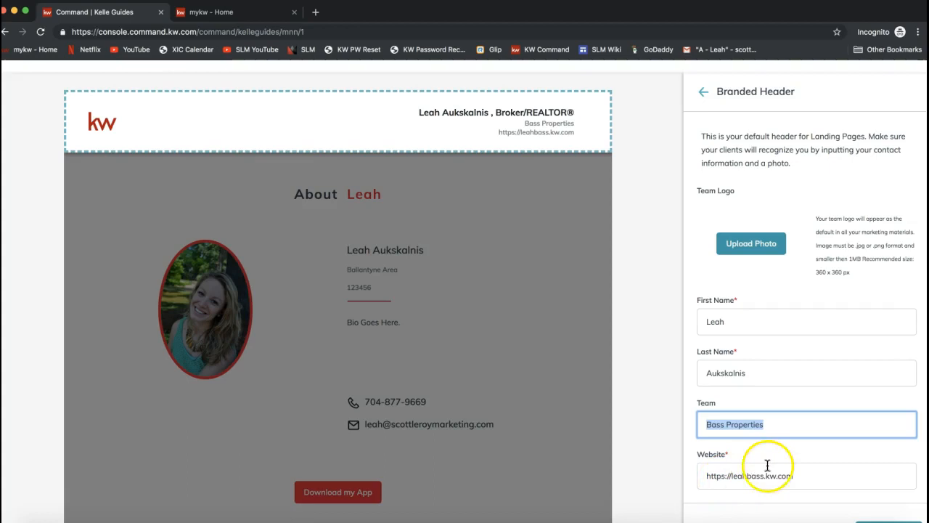
left_click_drag(732, 476, 693, 479)
key("BackSpace")
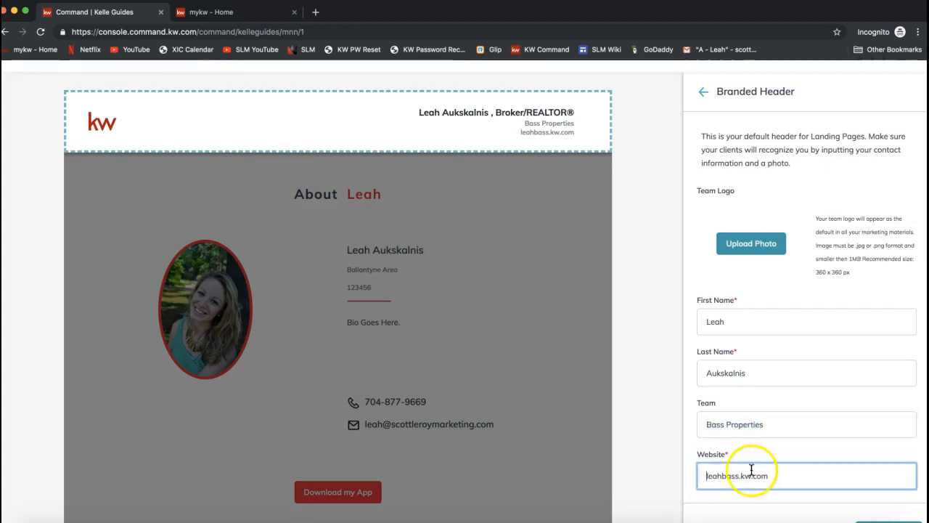
left_click(542, 131)
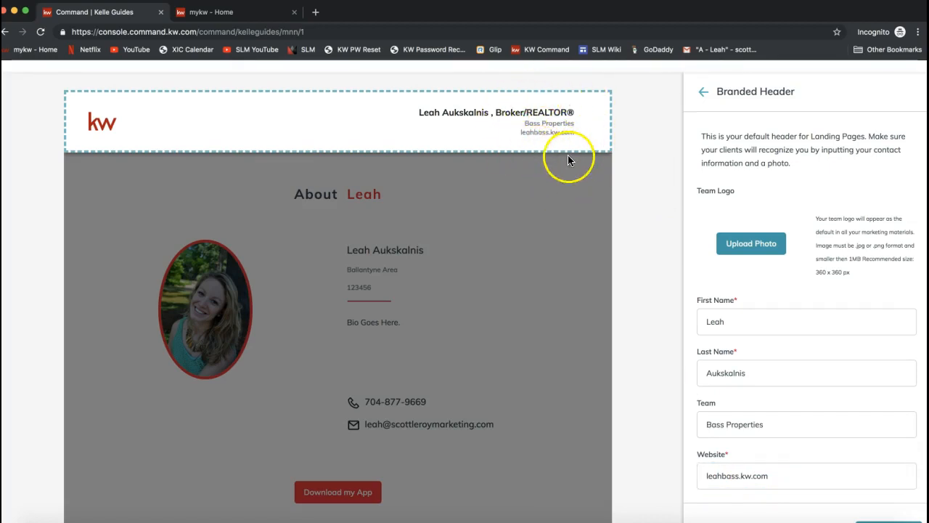
Step: Review the Team Logo image requirements and try to continue past the Branded Header section
scroll(776, 255, "up", 2)
scroll(776, 259, "down", 2)
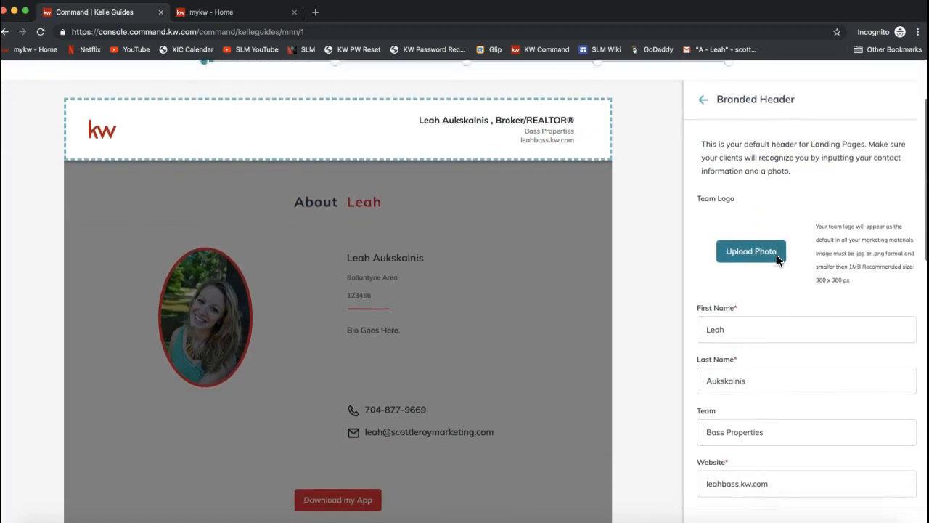
scroll(833, 252, "down", 2)
scroll(833, 252, "up", 1)
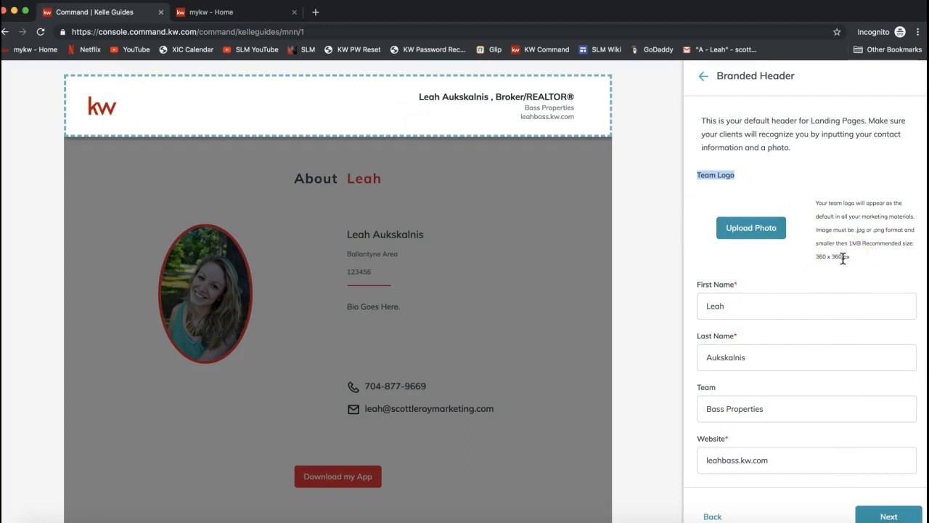
scroll(842, 258, "down", 1)
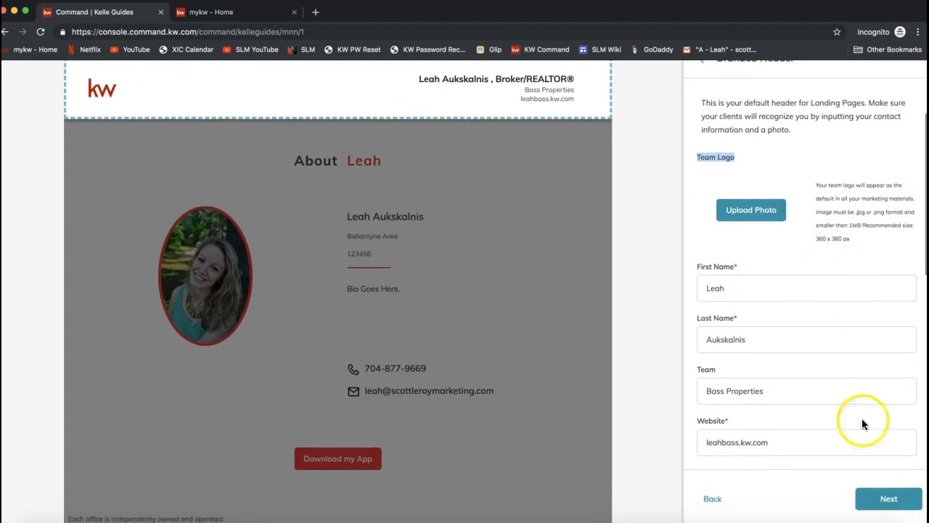
left_click(887, 500)
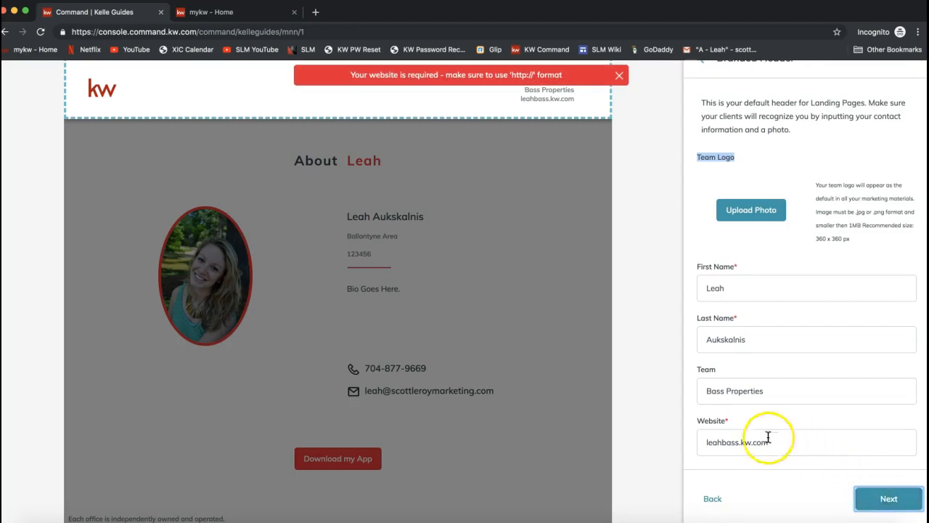
left_click(703, 441)
type("t")
type("http")
type(":")
type("//")
left_click(718, 442)
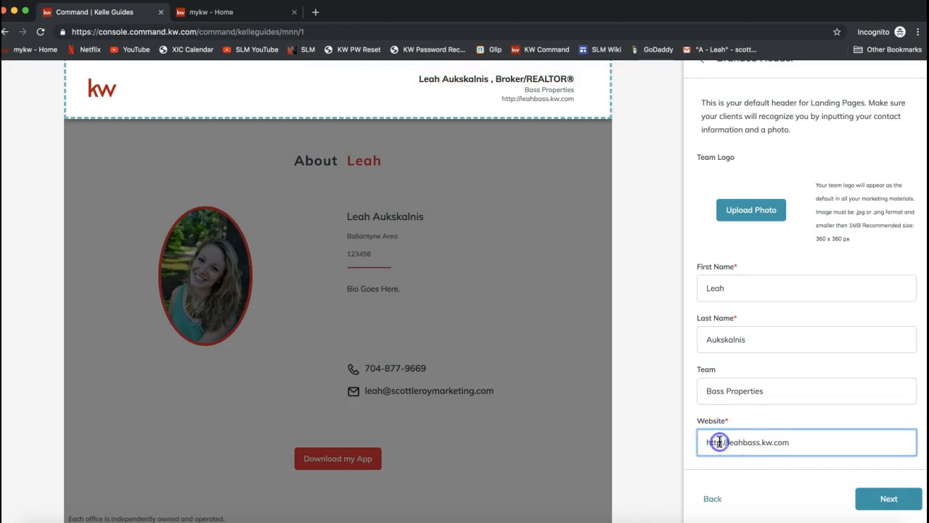
type("s")
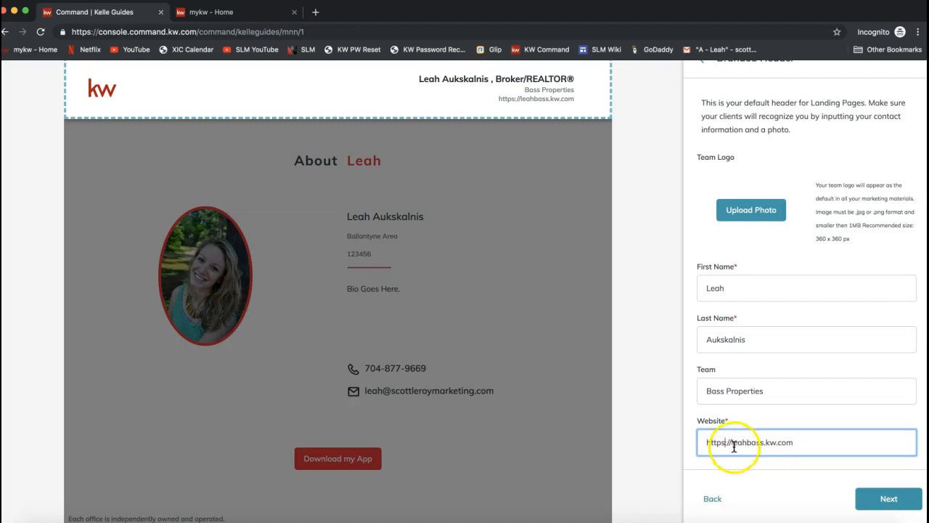
left_click(874, 507)
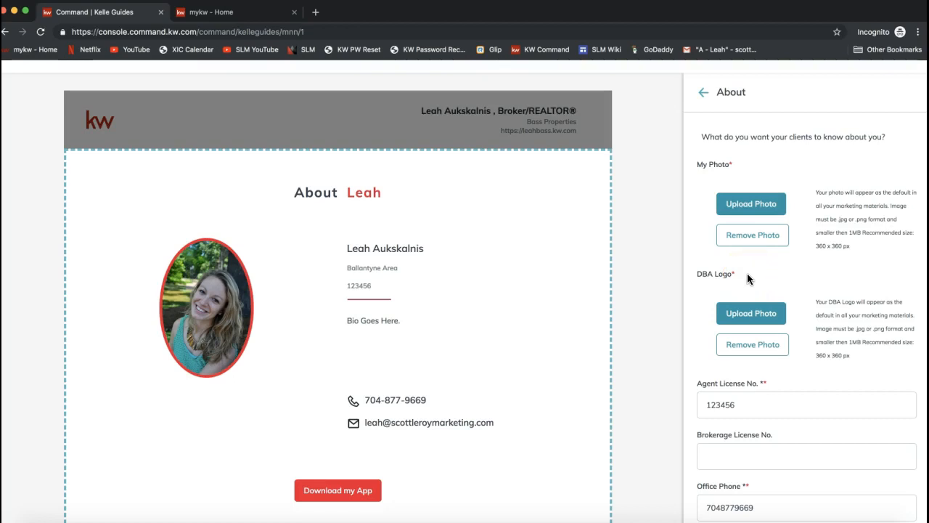
Step: Review the My Photo and DBA Logo upload requirements in the About section
left_click(797, 241)
scroll(797, 238, "down", 1)
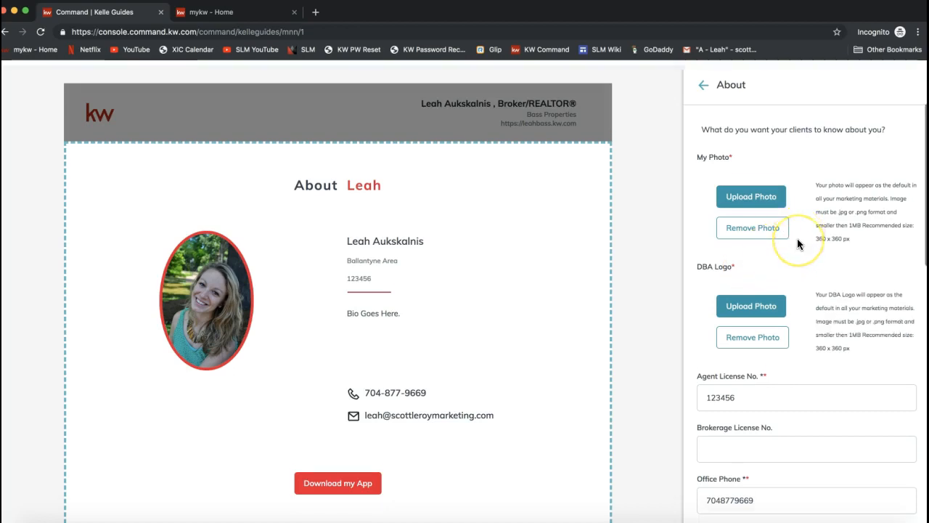
scroll(797, 240, "up", 2)
left_click(727, 130)
left_click(407, 254)
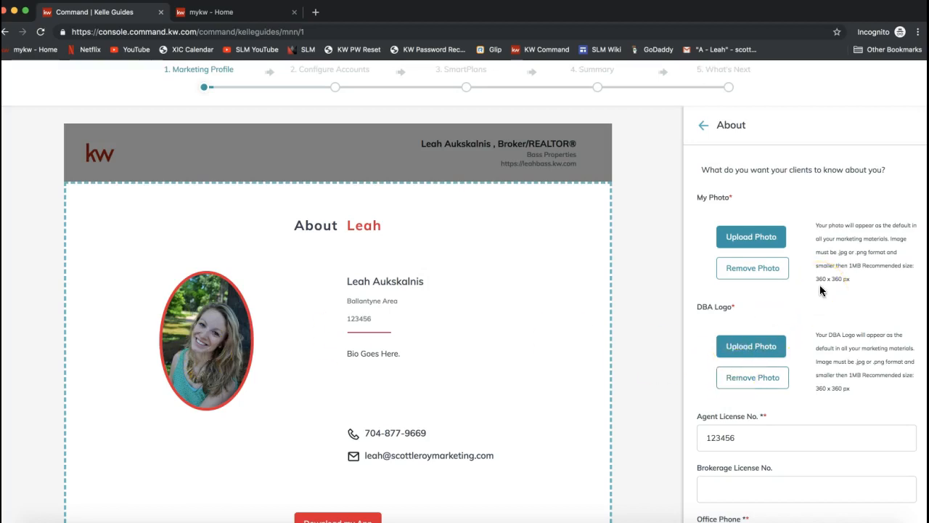
scroll(820, 284, "down", 1)
mouse_move(713, 274)
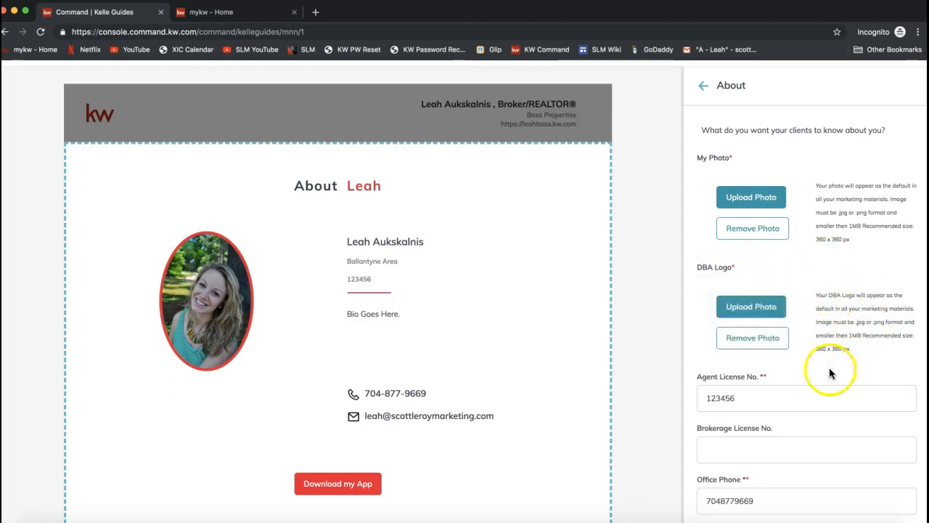
Step: Review the license number, phone, email and Market Center Name fields in the About section
left_click(785, 400)
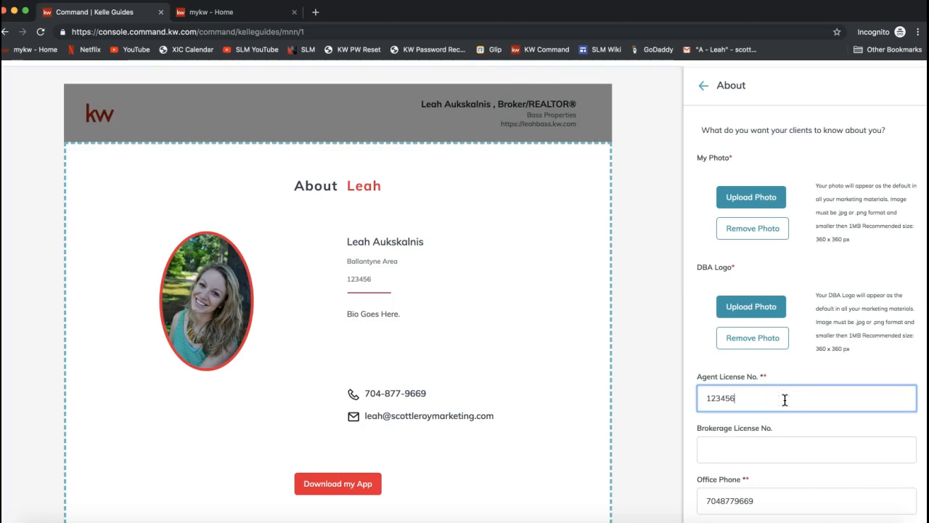
scroll(785, 400, "down", 2)
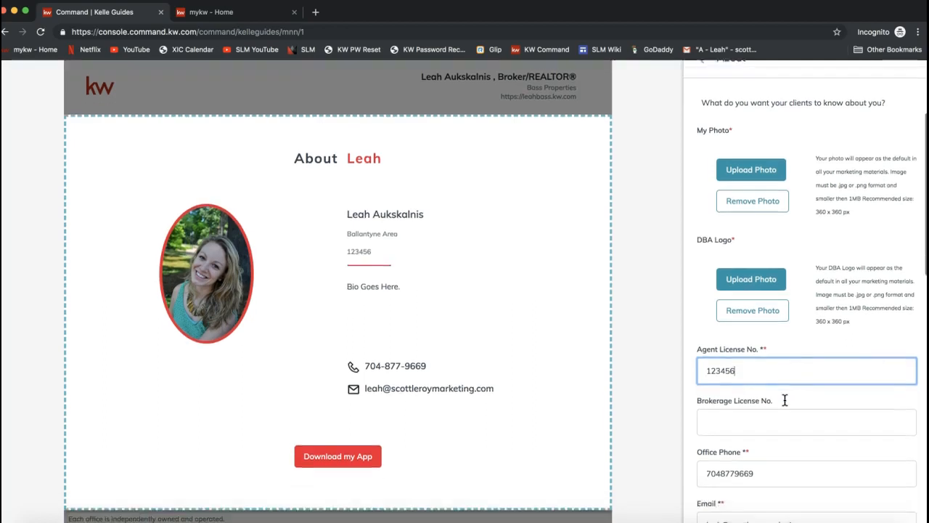
scroll(784, 400, "down", 2)
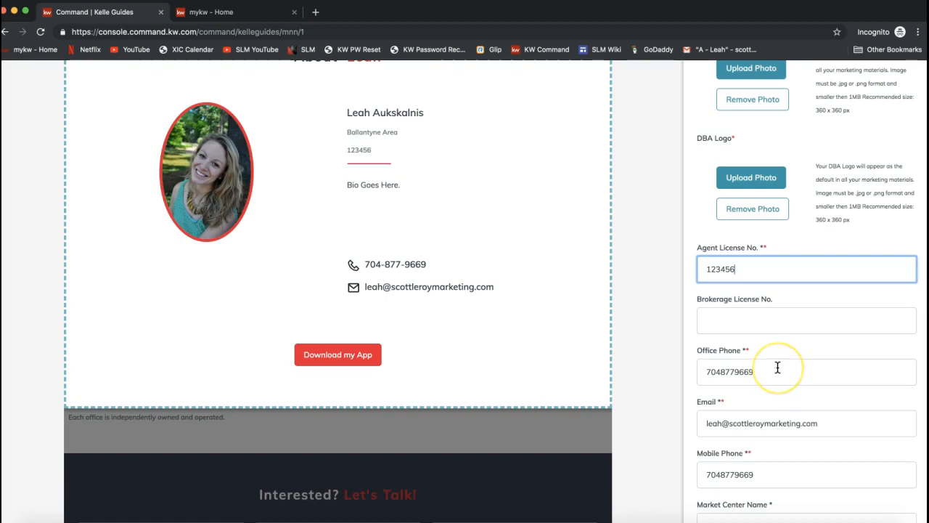
left_click(715, 369)
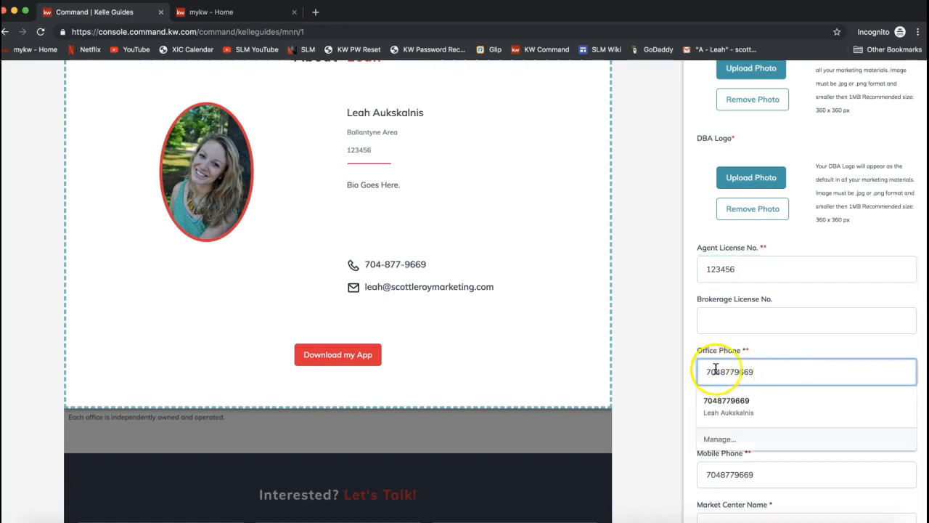
left_click(757, 353)
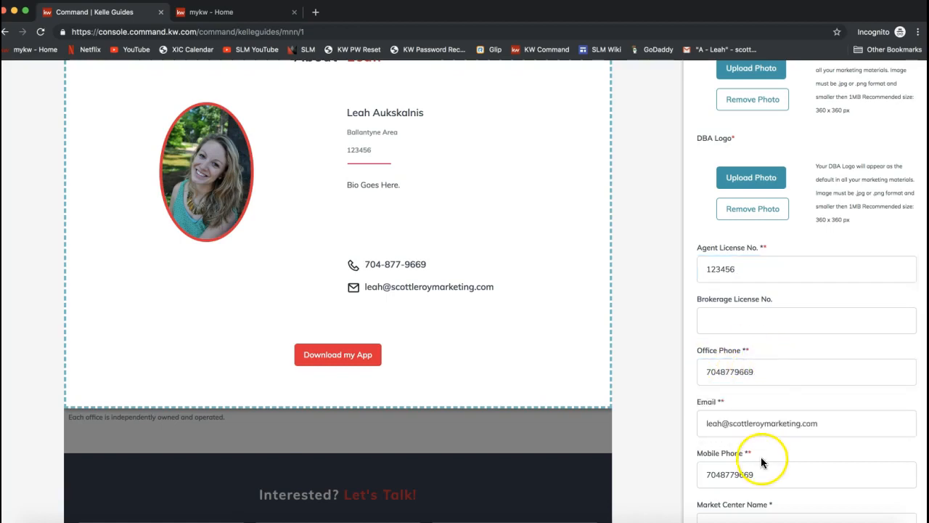
scroll(760, 456, "down", 1)
scroll(760, 443, "down", 3)
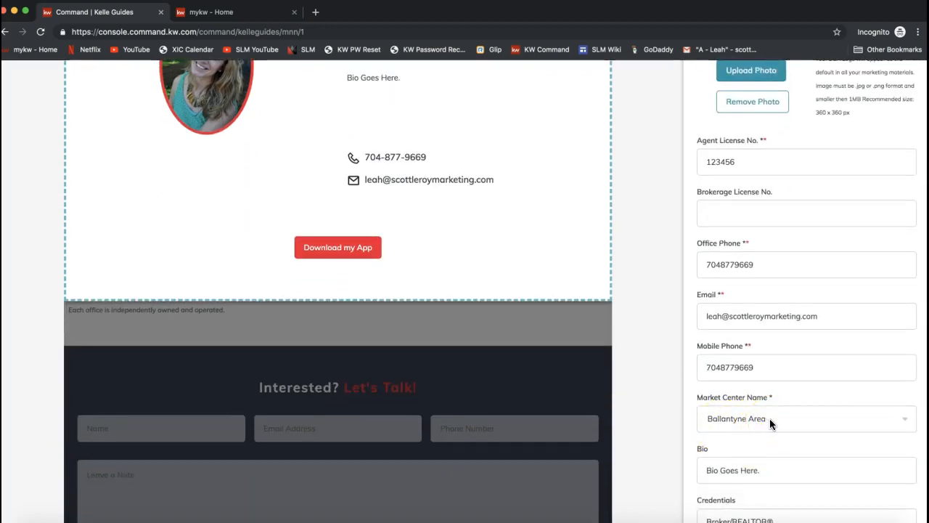
left_click(911, 424)
left_click(767, 417)
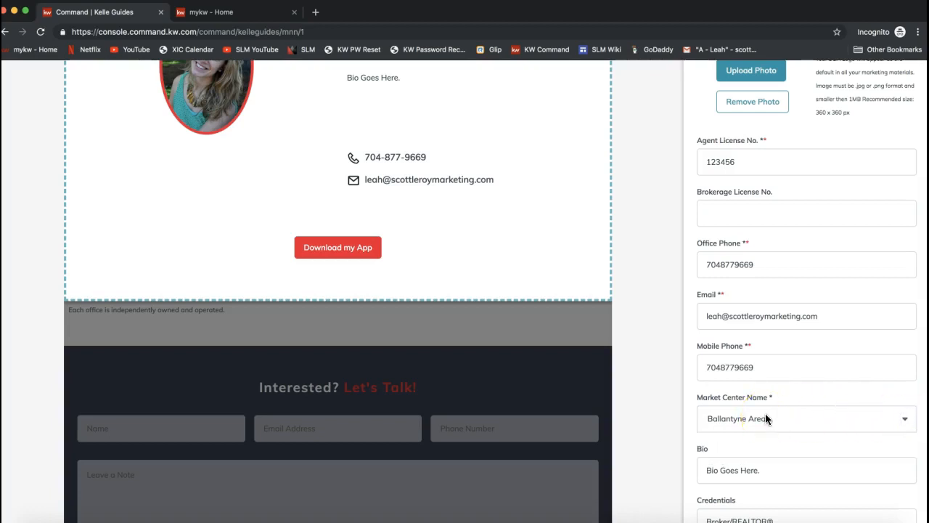
Step: Review the Bio and Credentials fields in the About section and continue to the Social Media section
scroll(766, 417, "up", 1)
scroll(766, 417, "down", 2)
left_click(705, 426)
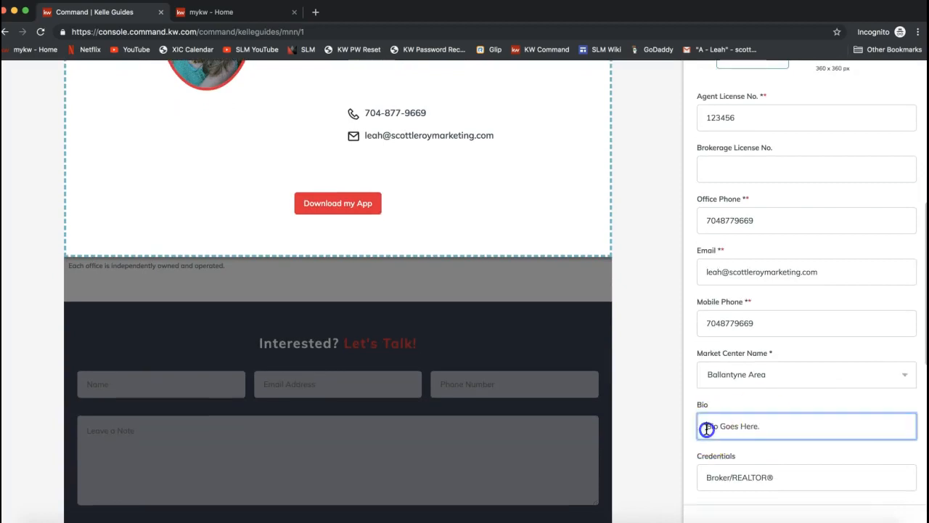
triple_click(706, 427)
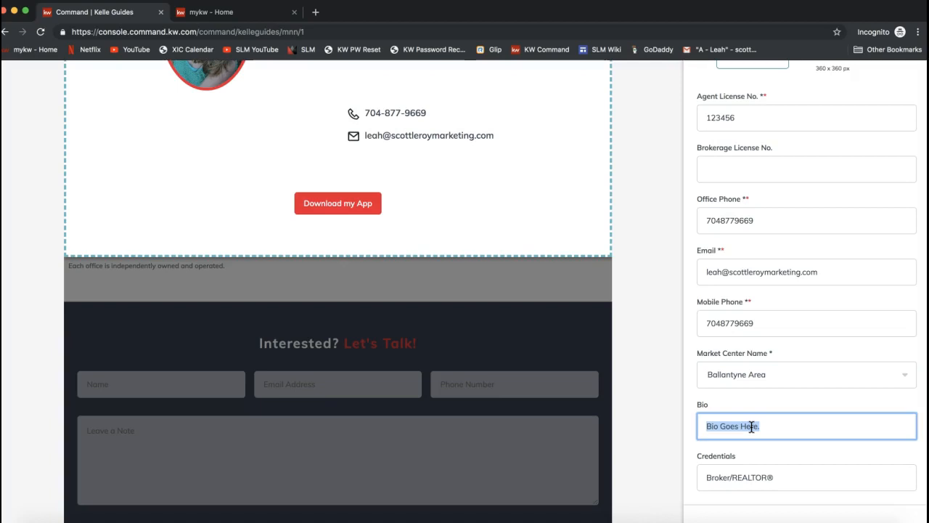
scroll(751, 426, "down", 2)
left_click(741, 418)
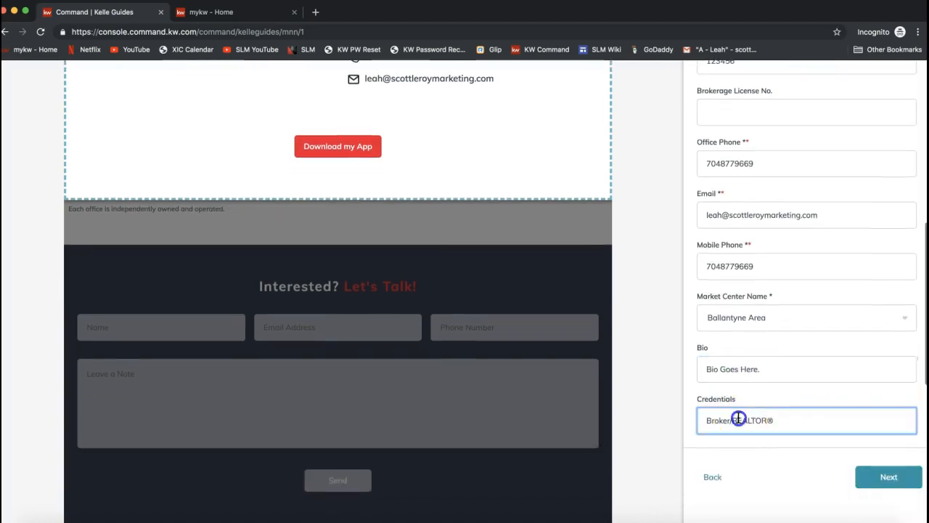
triple_click(720, 425)
left_click(726, 426)
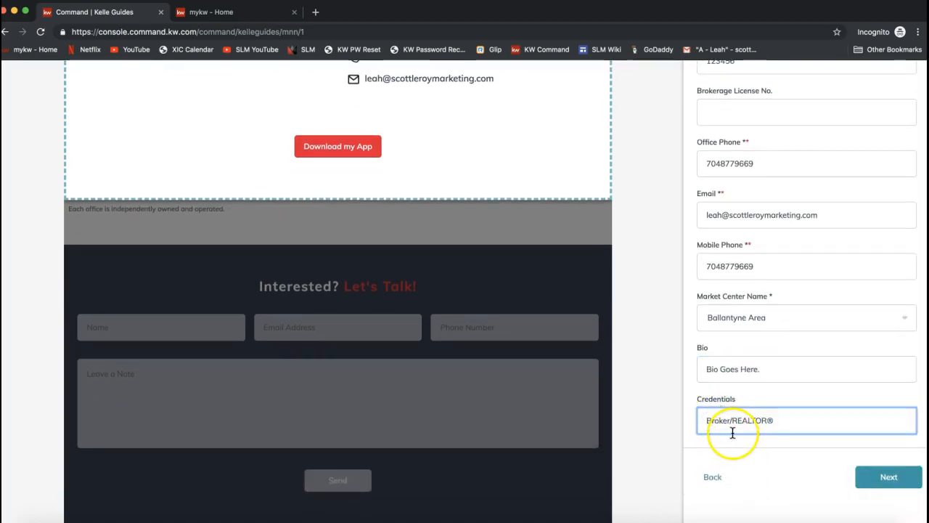
scroll(734, 433, "down", 1)
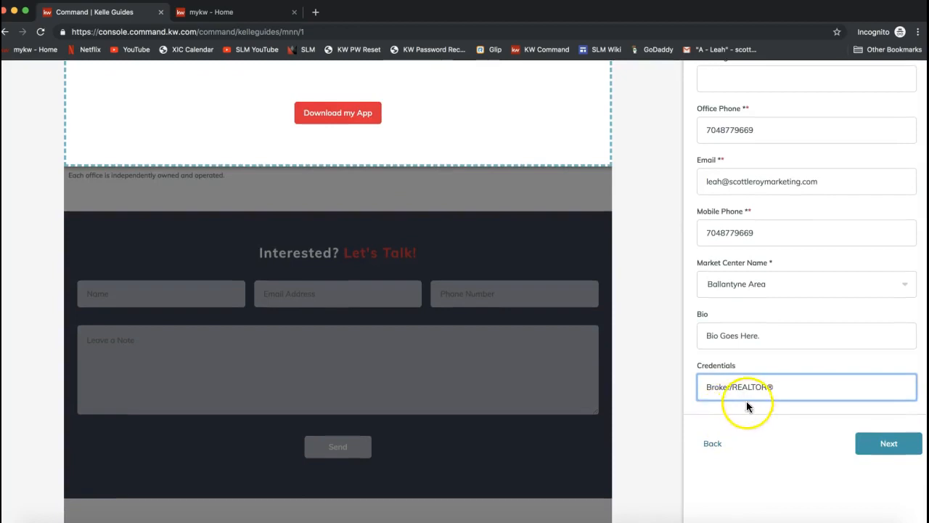
left_click(765, 394)
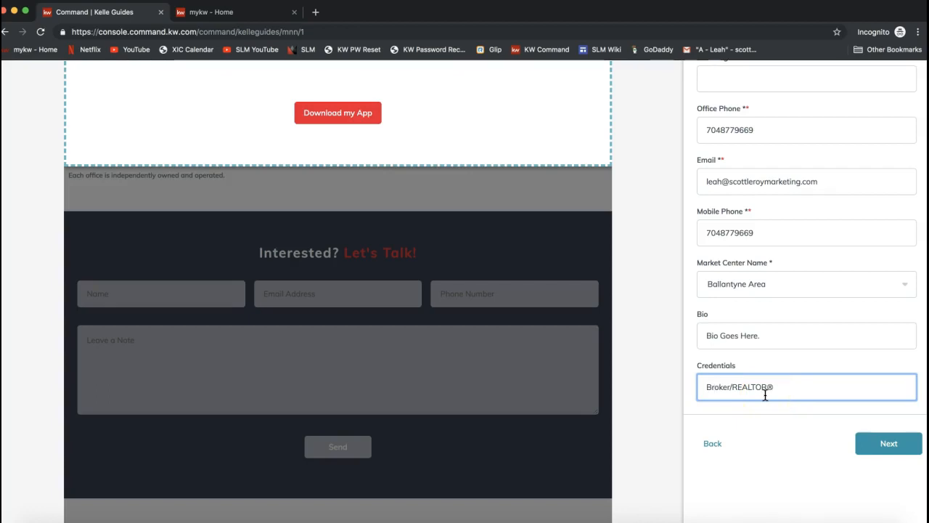
left_click(899, 448)
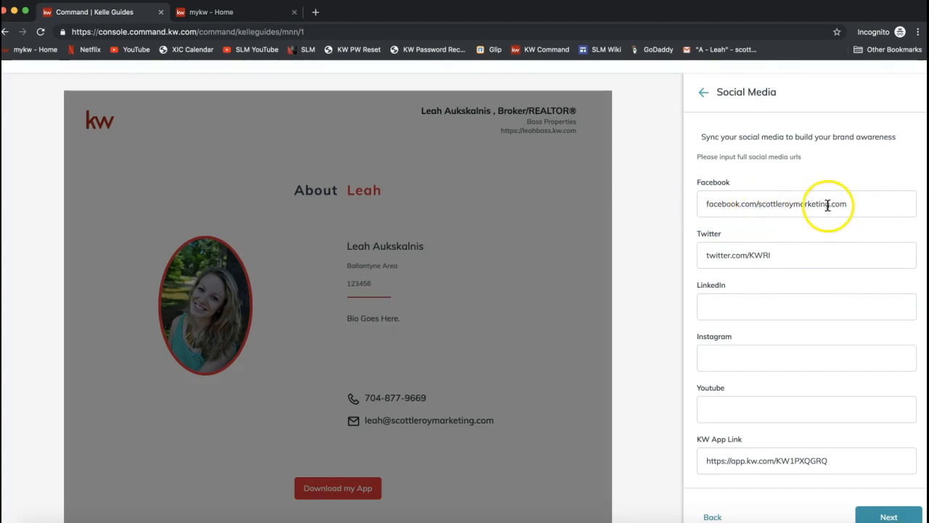
Step: Remove the trailing .com from the Facebook URL so it reads facebook.com/scottleroymarketing
left_click(866, 201)
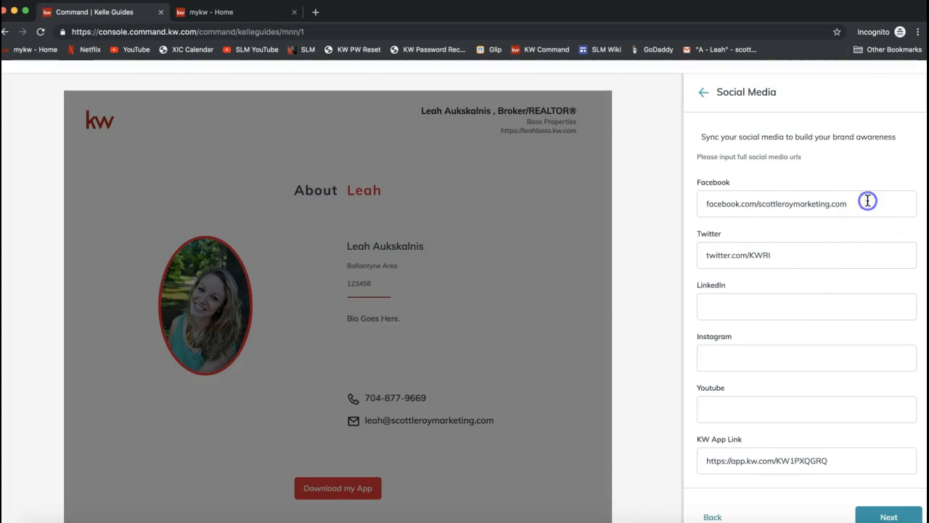
left_click(849, 209)
key("BackSpace")
key("BackSpace")
key("BackSpace")
key("BackSpace")
left_click(786, 258)
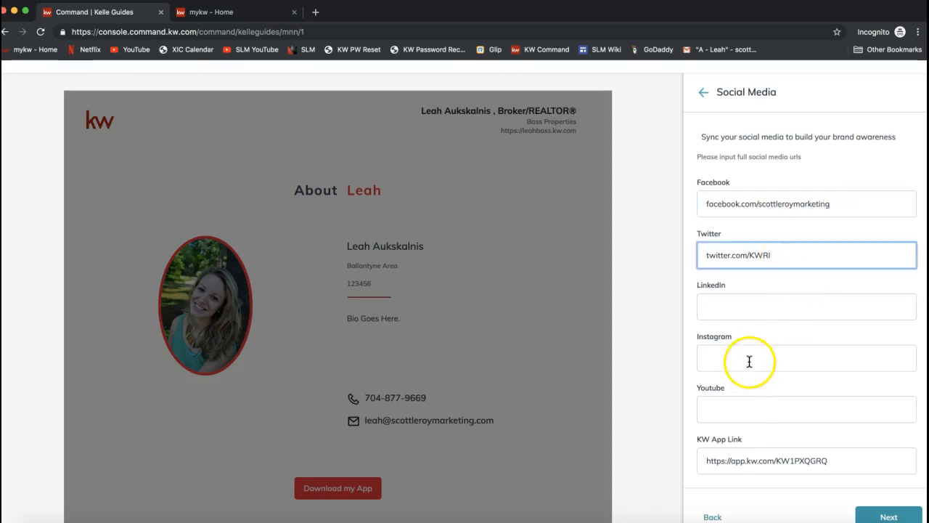
Step: Check the remaining social media fields and the KW App Link, and continue to the Legal Footer section
scroll(749, 366, "down", 2)
left_click(741, 409)
left_click(730, 410)
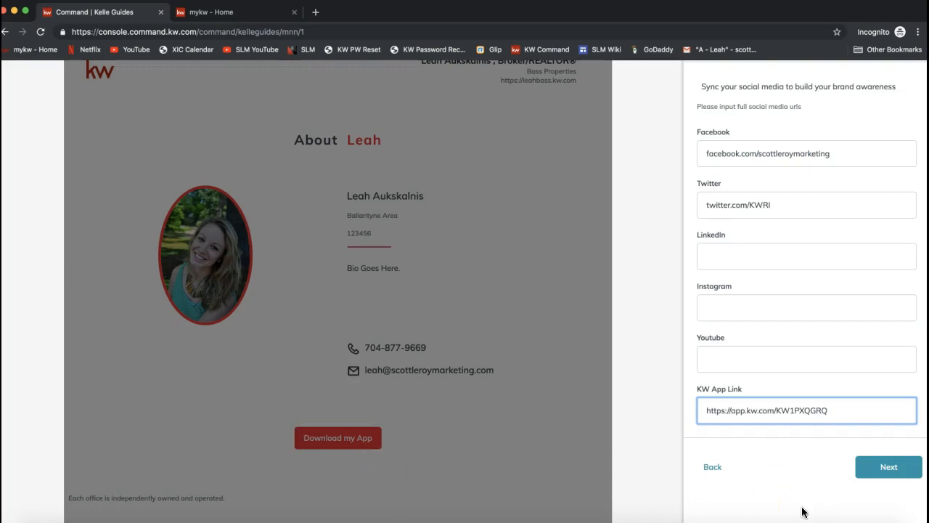
scroll(802, 511, "up", 1)
left_click(897, 495)
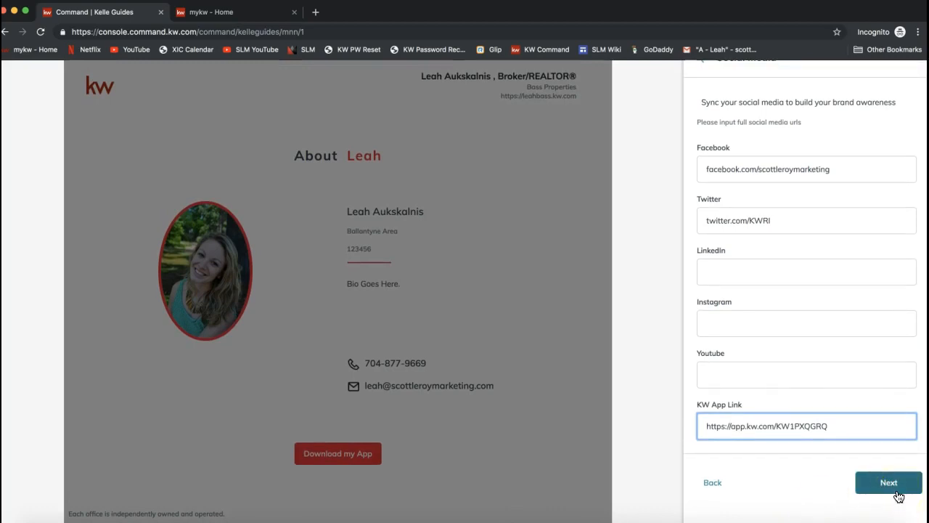
left_click(898, 495)
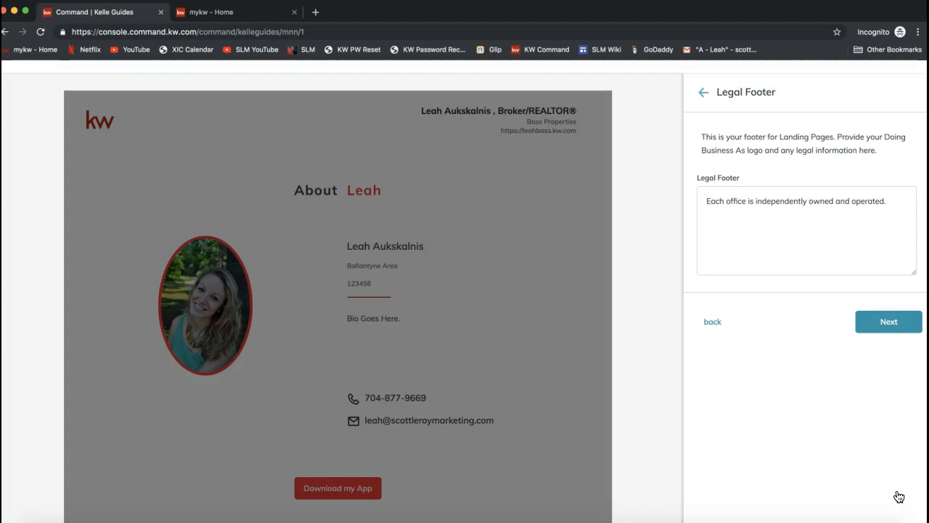
Step: Review the Legal Footer text and continue to the Configure Accounts stage
left_click(718, 203)
triple_click(718, 204)
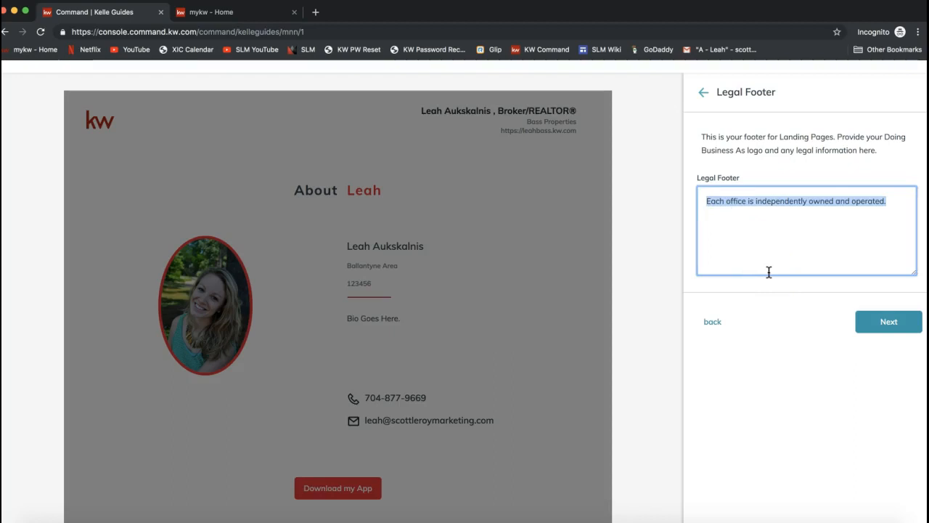
left_click(877, 333)
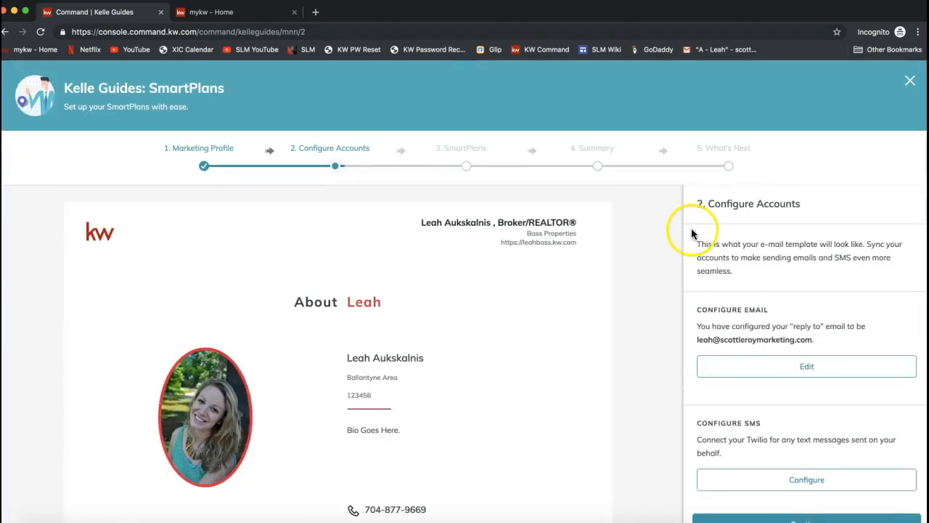
Step: Review the reply-to email and Twilio SMS options under Configure Accounts and continue to the SmartPlans stage
scroll(741, 253, "down", 1)
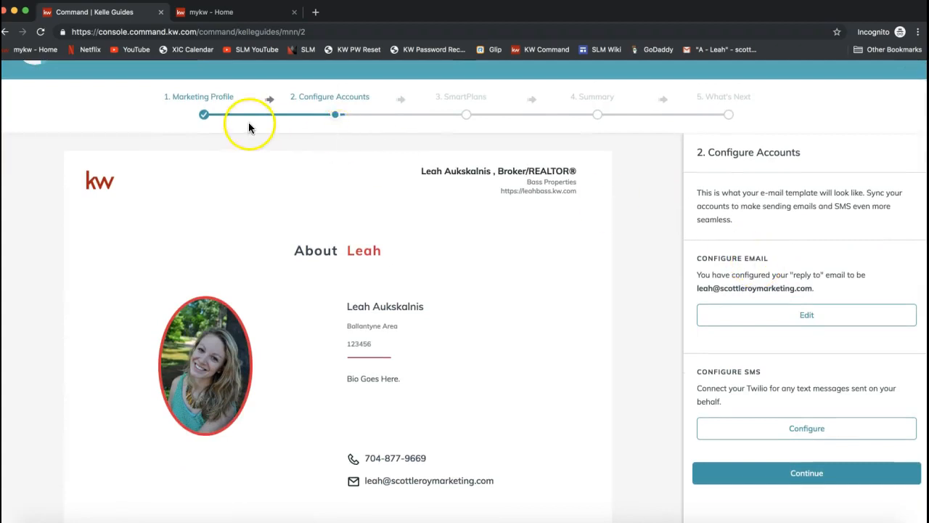
scroll(249, 124, "up", 1)
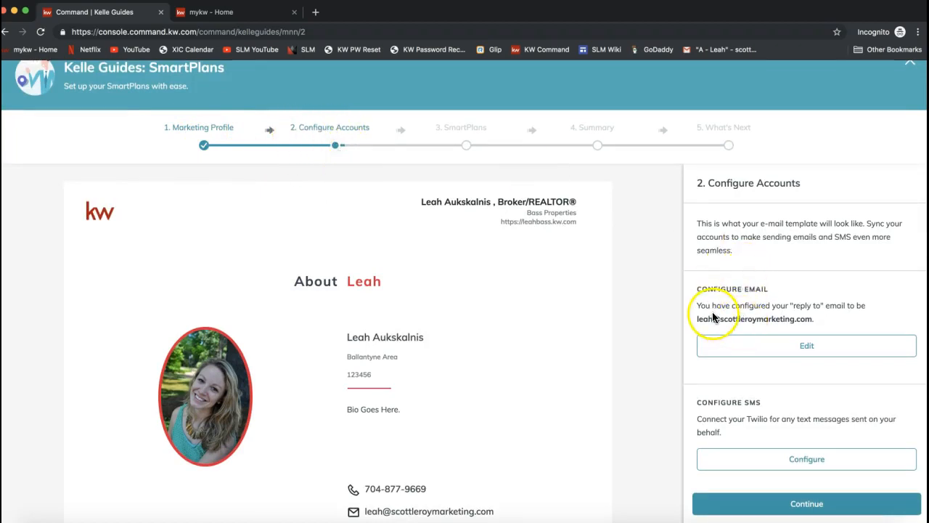
left_click_drag(698, 305, 864, 306)
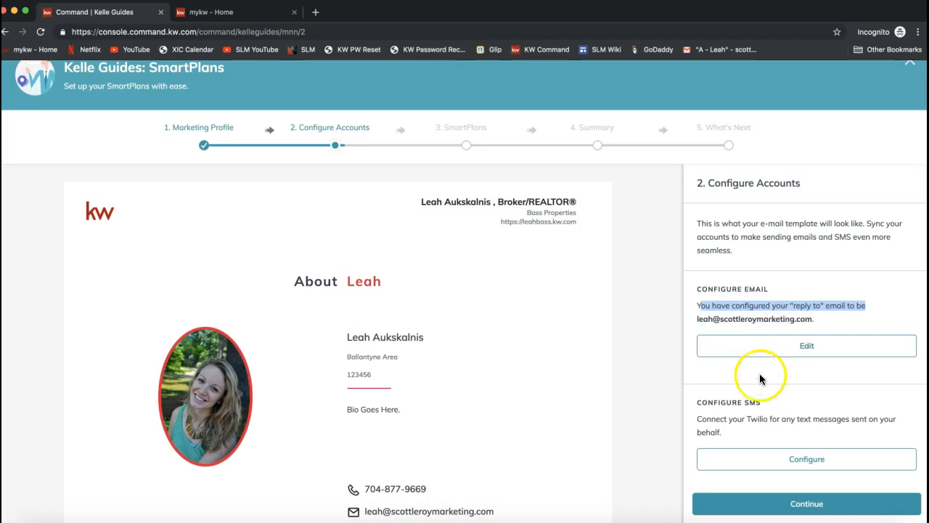
scroll(757, 379, "down", 2)
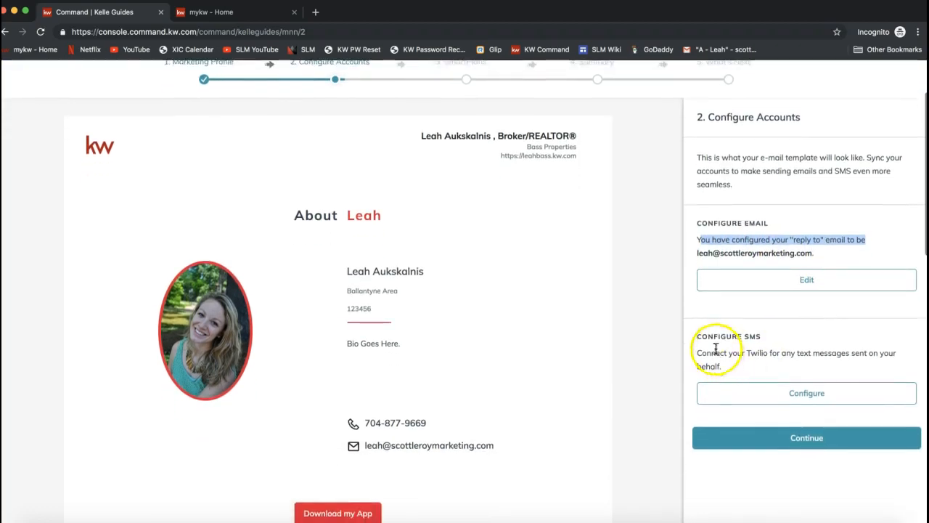
left_click_drag(696, 336, 766, 338)
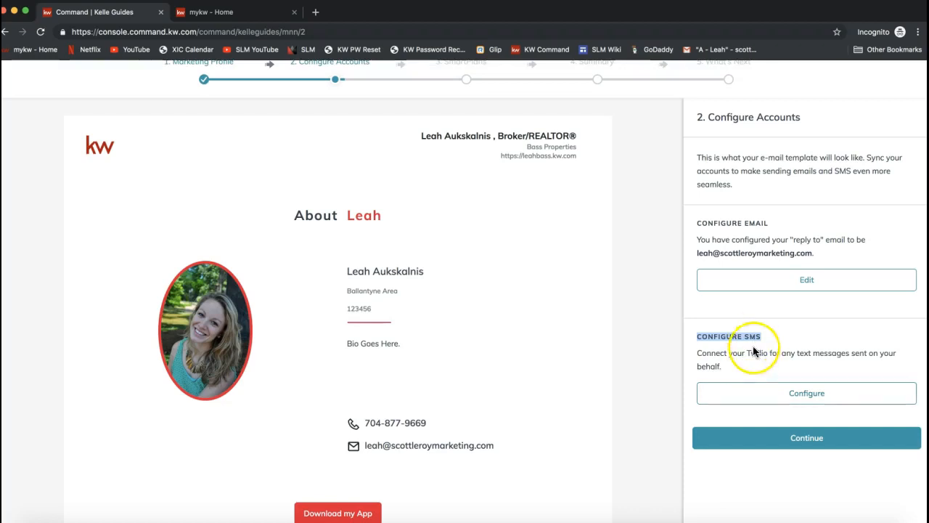
left_click(808, 399)
left_click(807, 450)
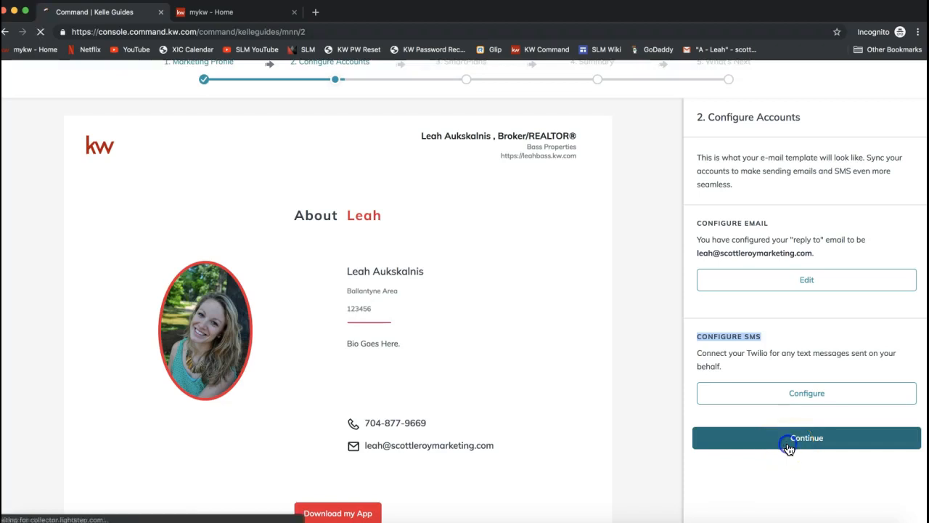
left_click(789, 444)
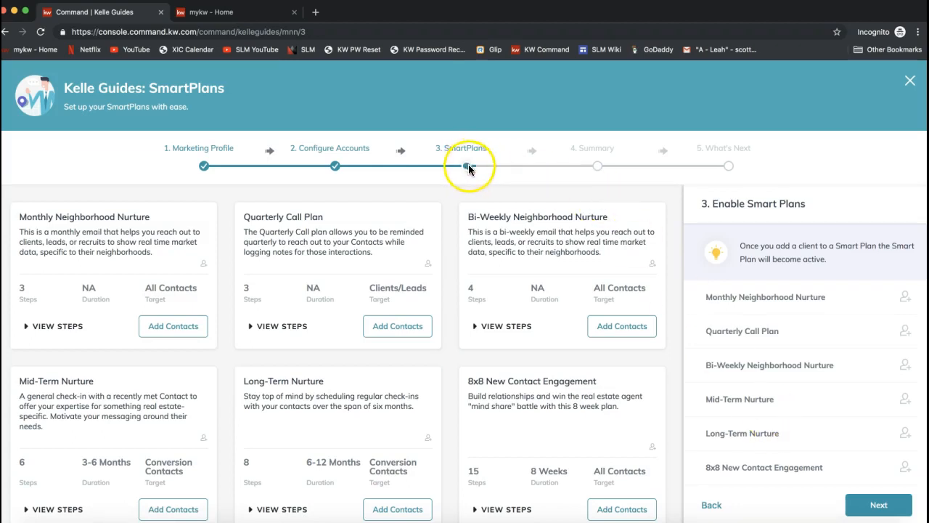
Step: Examine the available SmartPlans, comparing the Monthly and Bi-Weekly Neighborhood Nurture plans and 8x8 New Contact Engagement
scroll(385, 194, "down", 2)
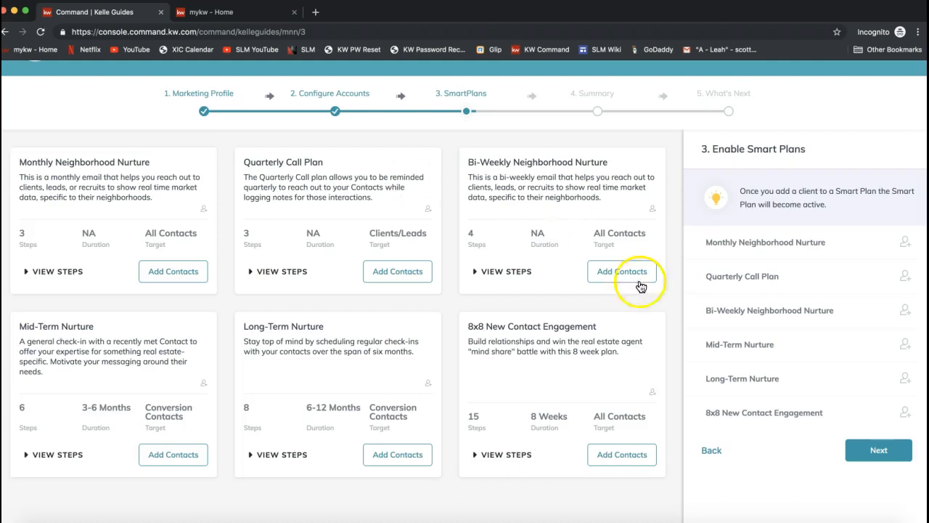
left_click_drag(464, 326, 612, 327)
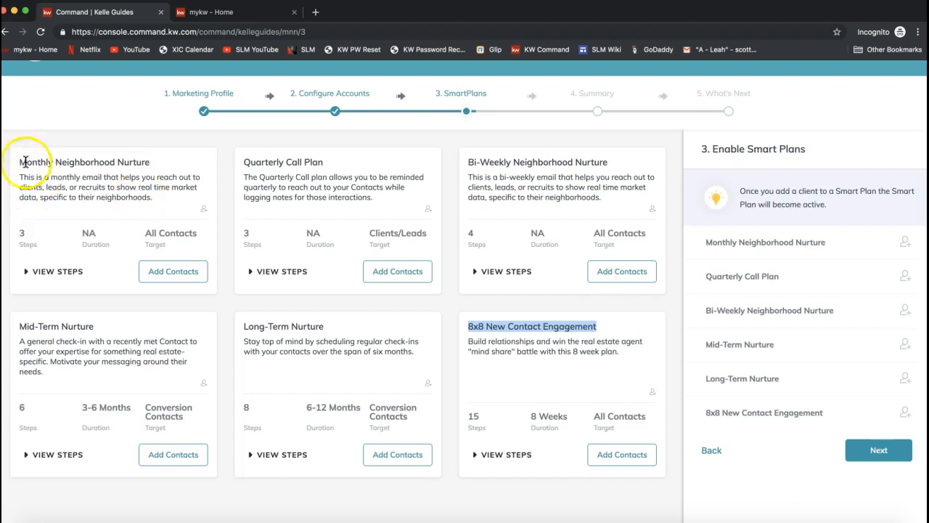
left_click_drag(20, 161, 154, 162)
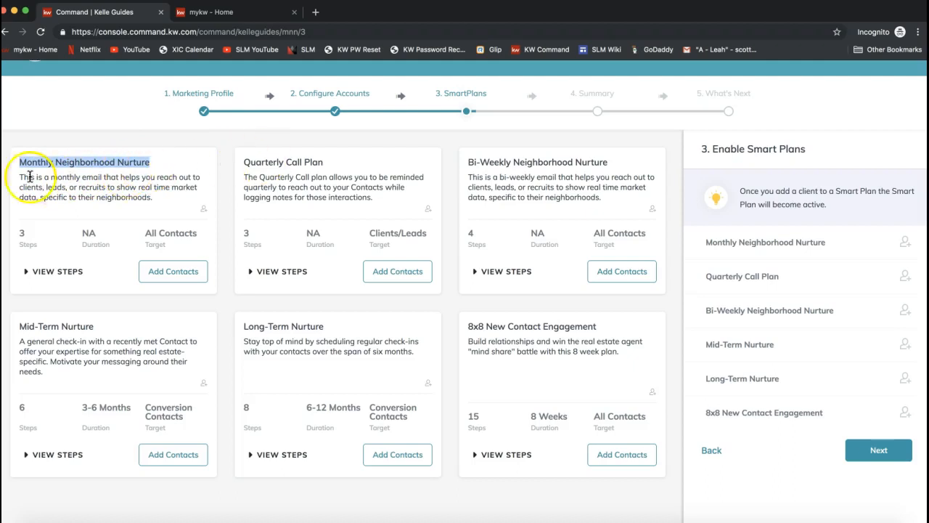
triple_click(496, 167)
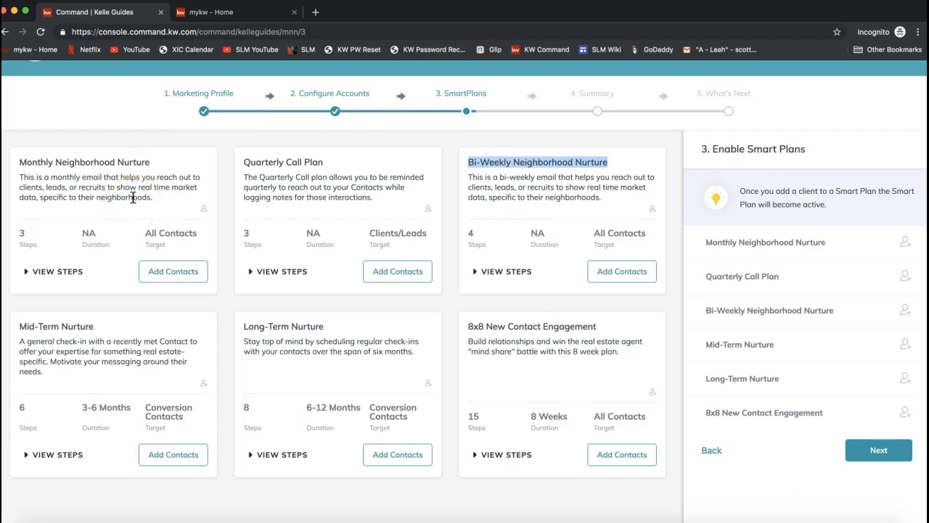
left_click(41, 162)
double_click(42, 162)
left_click(494, 163)
double_click(494, 163)
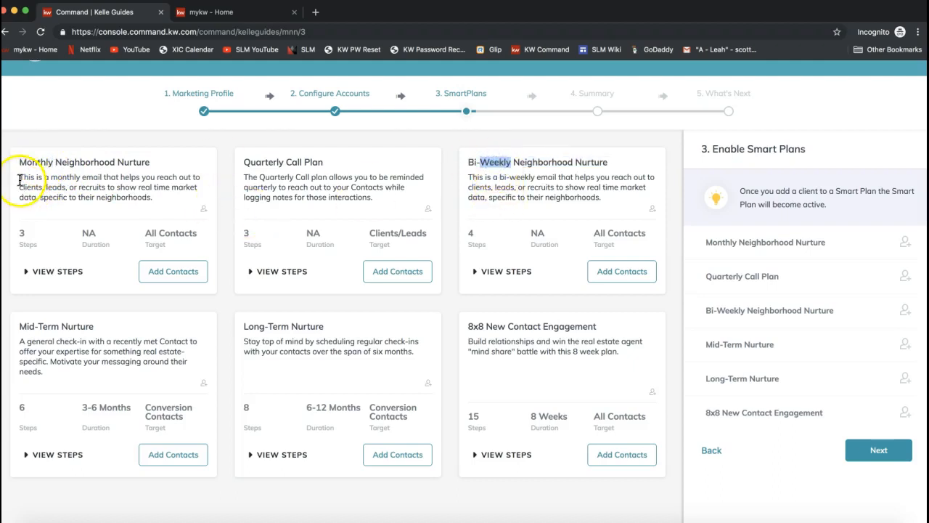
Step: Review the Monthly Neighborhood Nurture plan's description and details, and expand its list of steps
left_click_drag(20, 178, 165, 180)
left_click(166, 180)
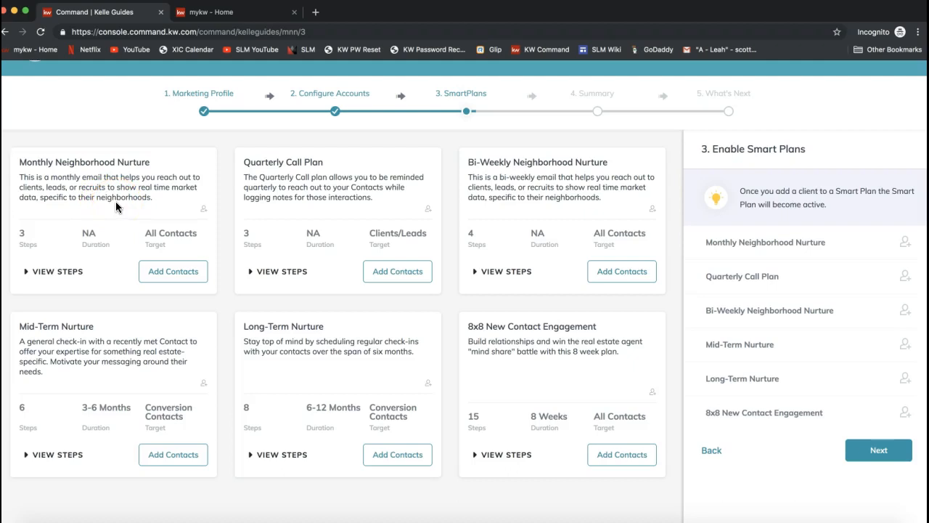
left_click_drag(39, 248, 19, 233)
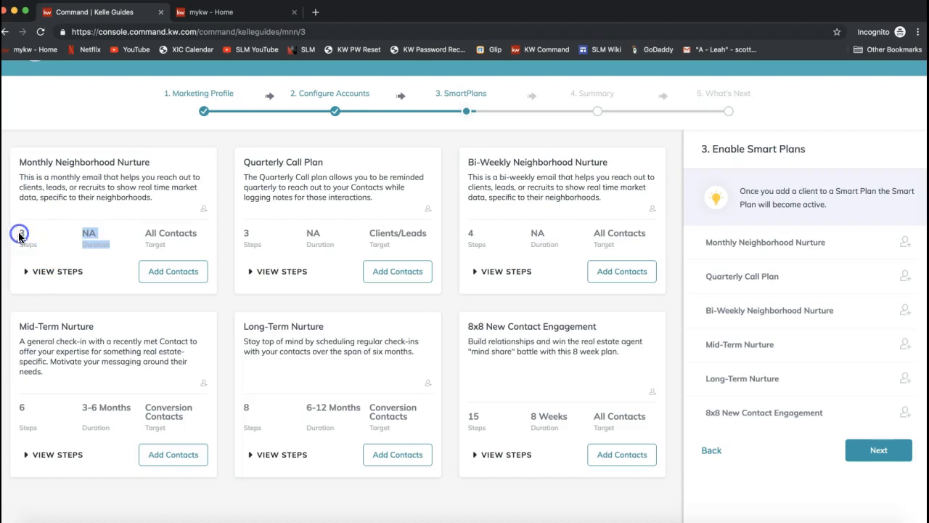
left_click(32, 246)
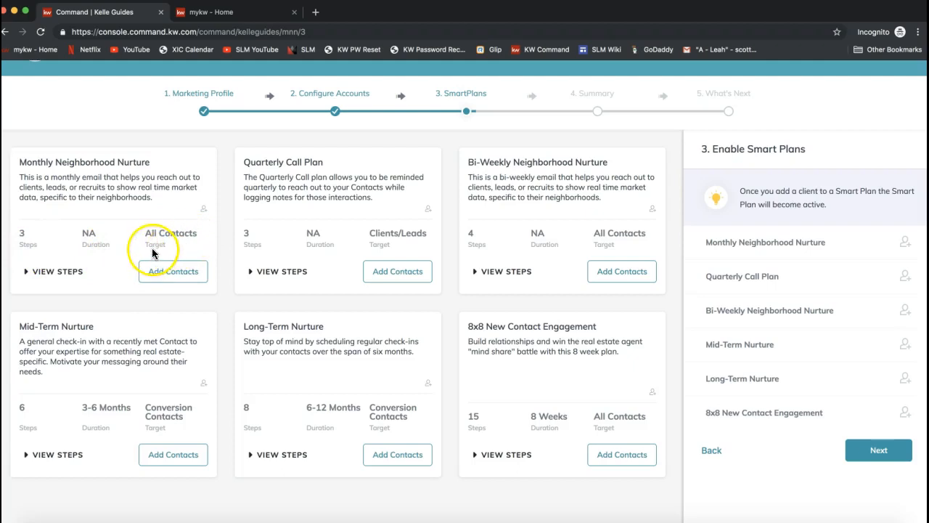
left_click(57, 274)
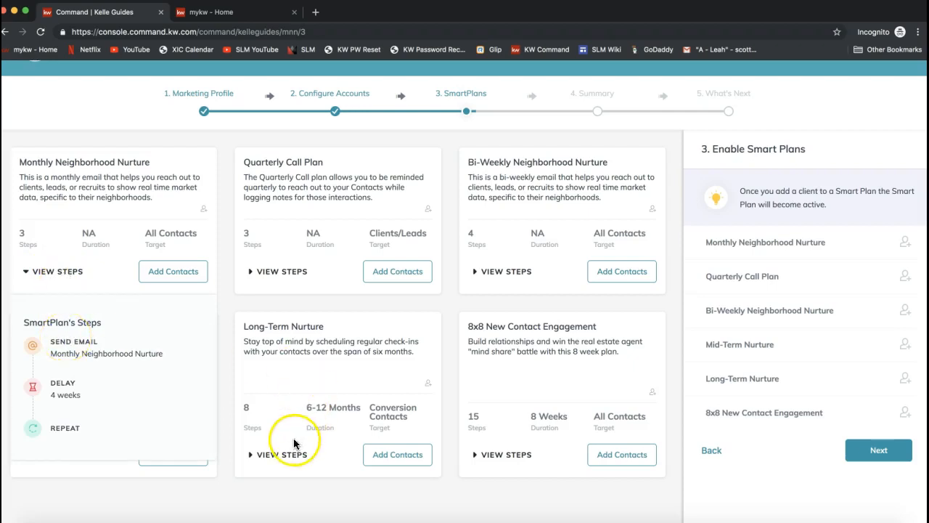
left_click(53, 343)
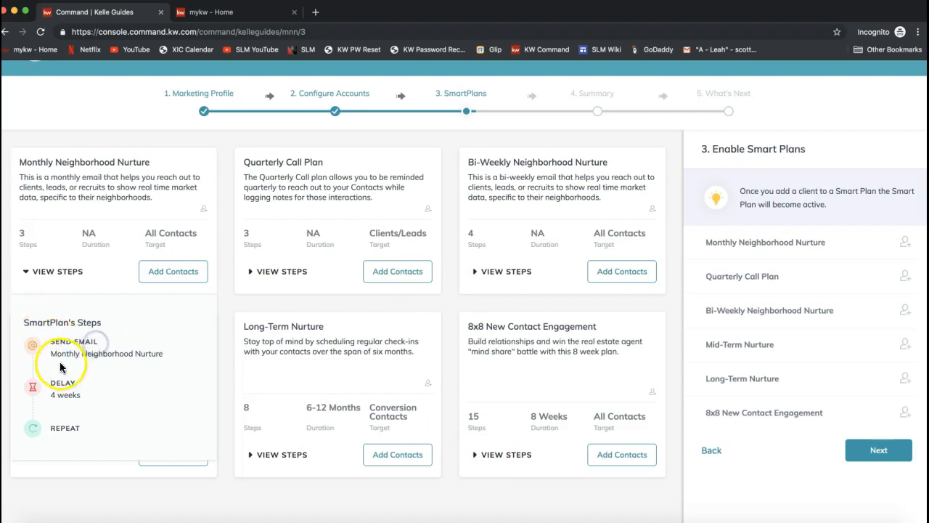
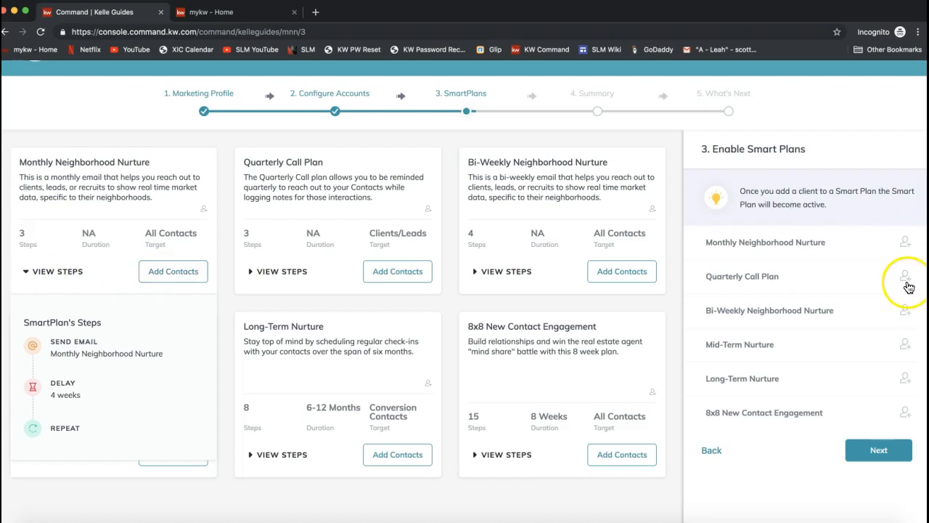
Step: Open the client list for the Monthly Neighborhood Nurture plan and select the contacts with 6 and 5 neighborhoods
left_click(166, 275)
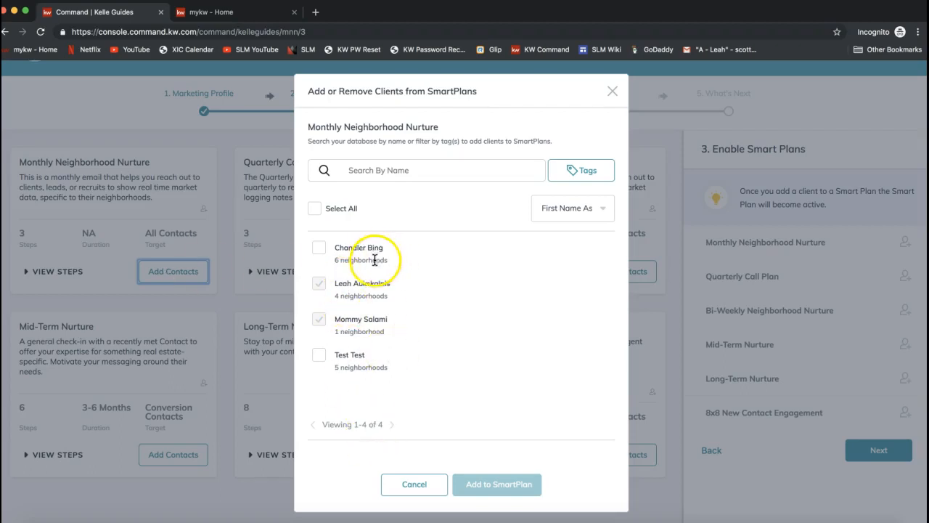
left_click_drag(334, 259, 394, 261)
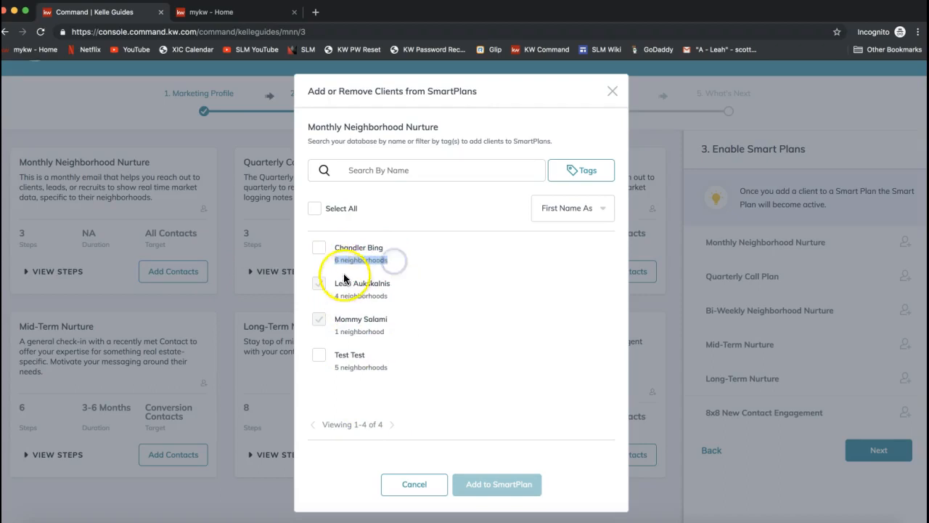
left_click(321, 249)
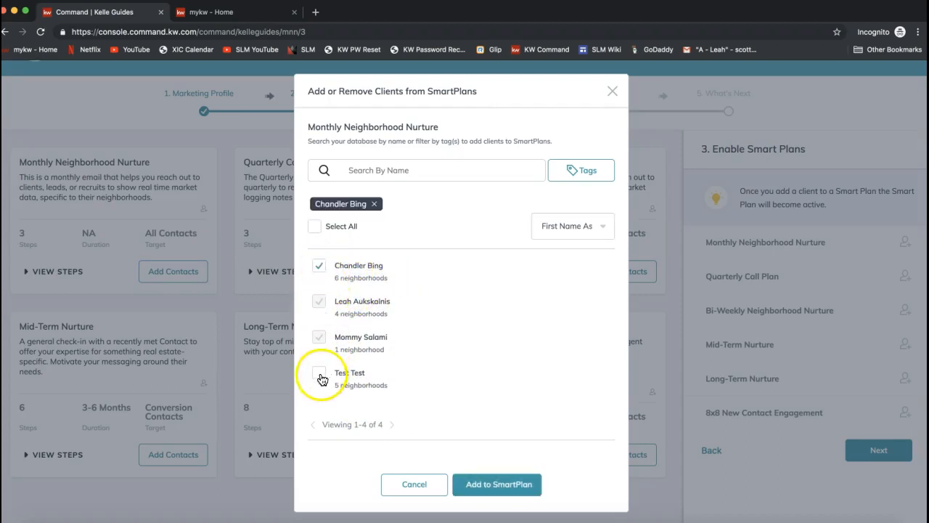
left_click(321, 374)
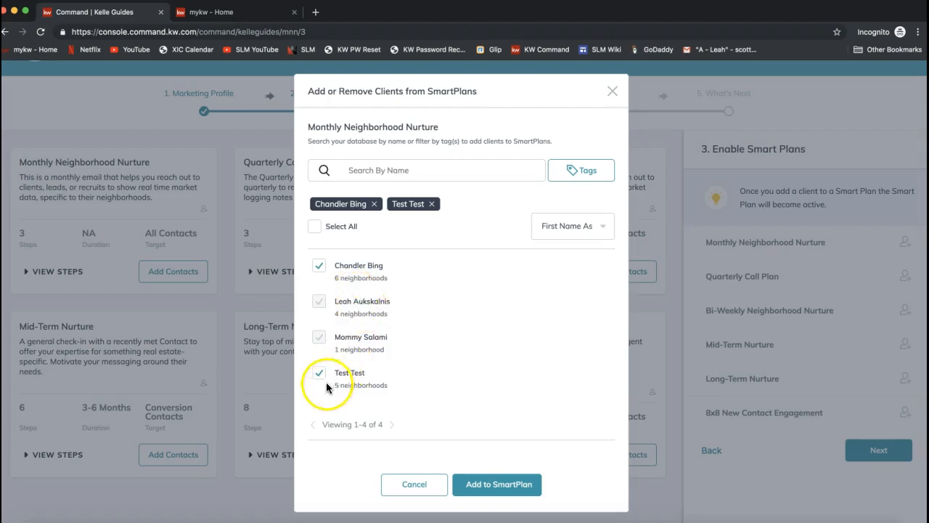
Step: Check the name search and tag filter, add the selected contacts to Monthly Neighborhood Nurture, and close the client list
left_click(387, 169)
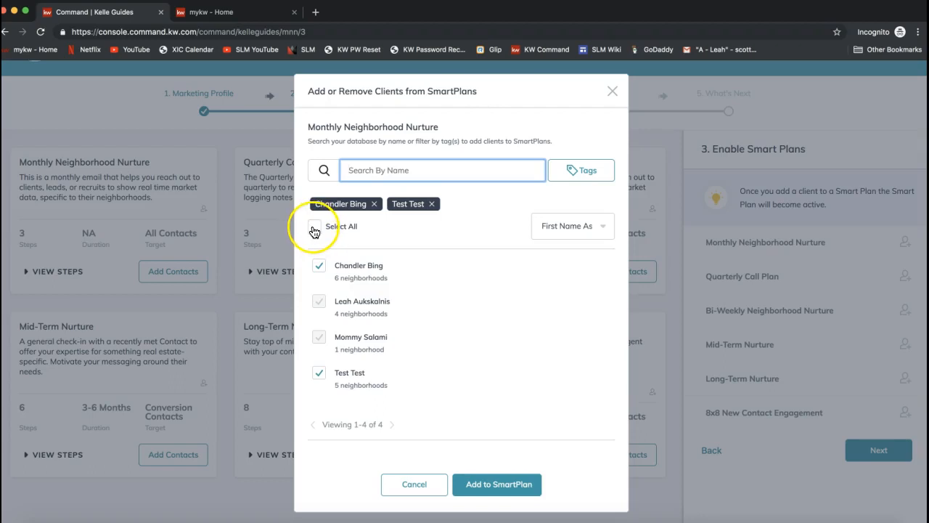
left_click(587, 170)
scroll(574, 218, "down", 5)
scroll(574, 216, "up", 4)
left_click(571, 140)
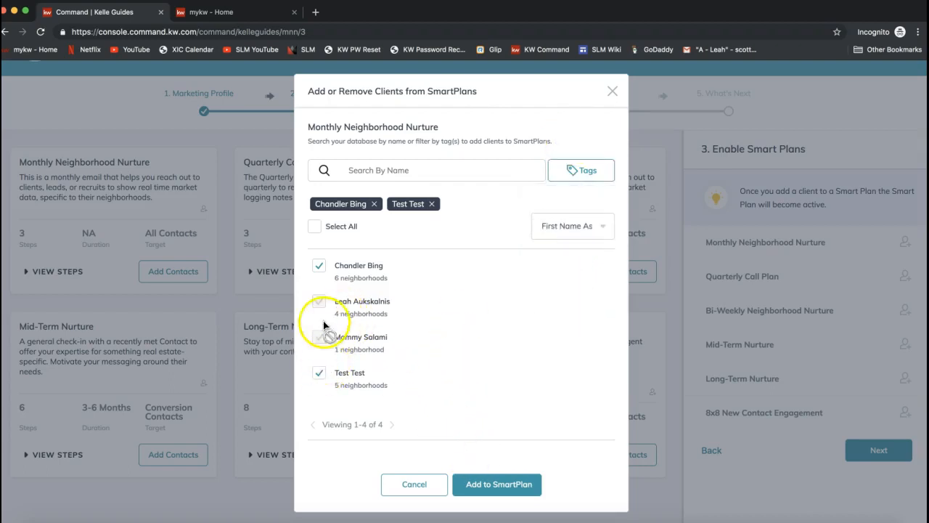
left_click(498, 491)
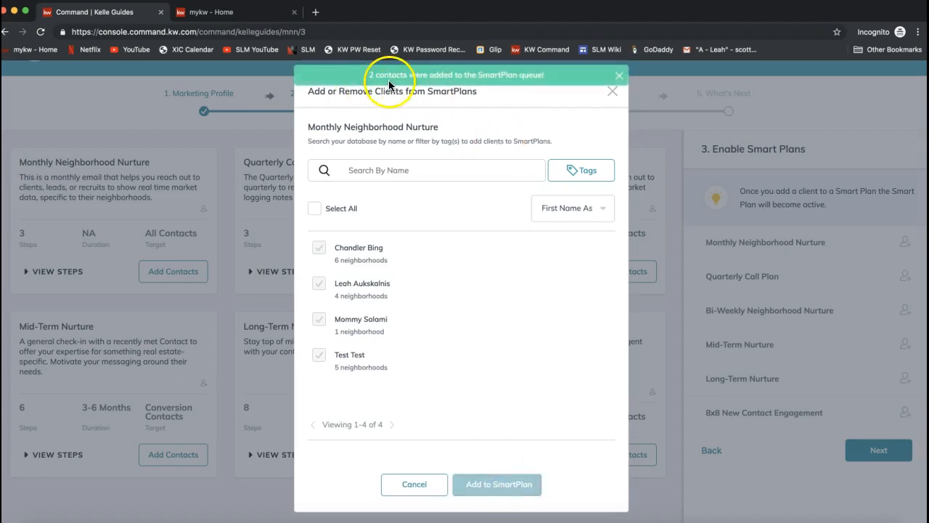
left_click(612, 92)
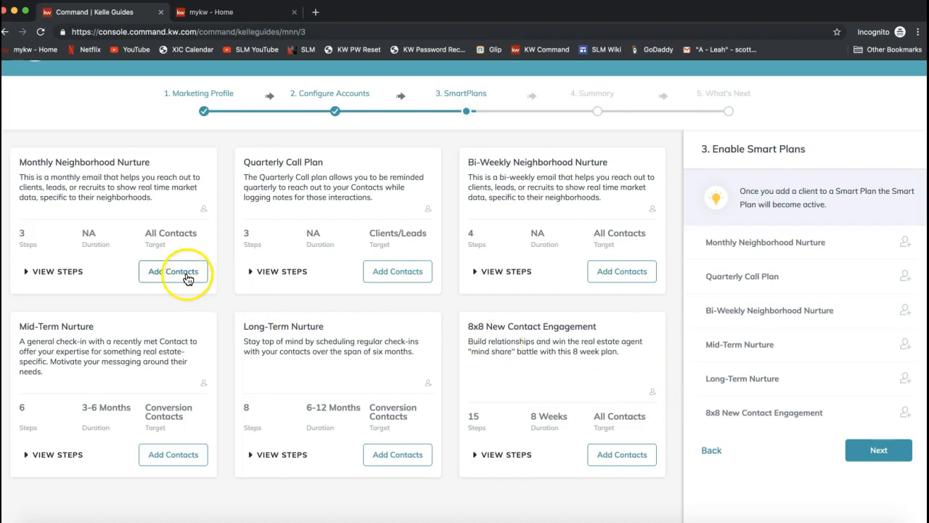
Step: Continue to the guide's Summary stage, review the enabled SmartPlans, and proceed to What's Next
left_click(876, 454)
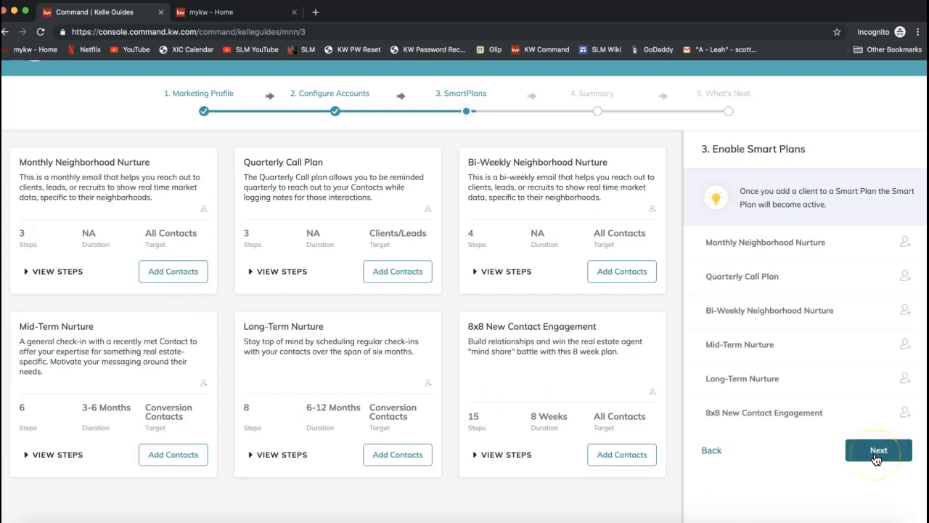
left_click(876, 455)
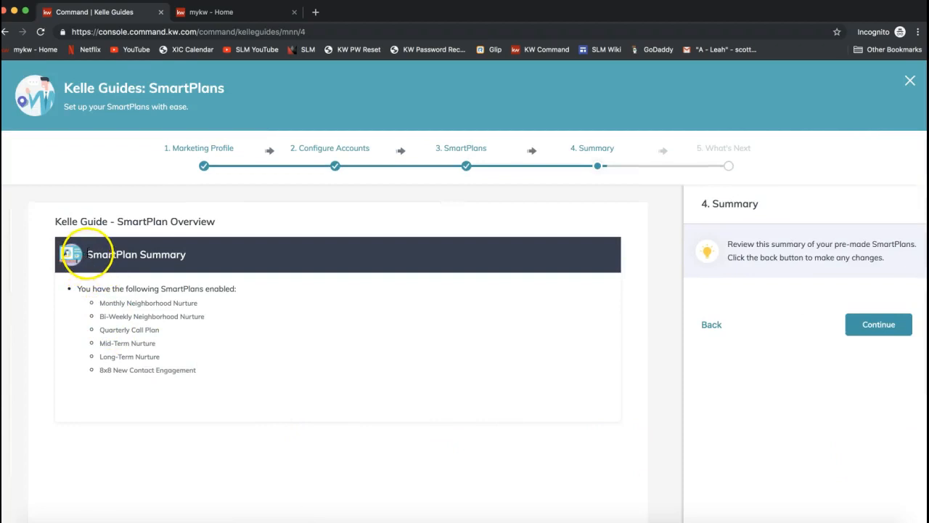
left_click_drag(86, 255, 190, 255)
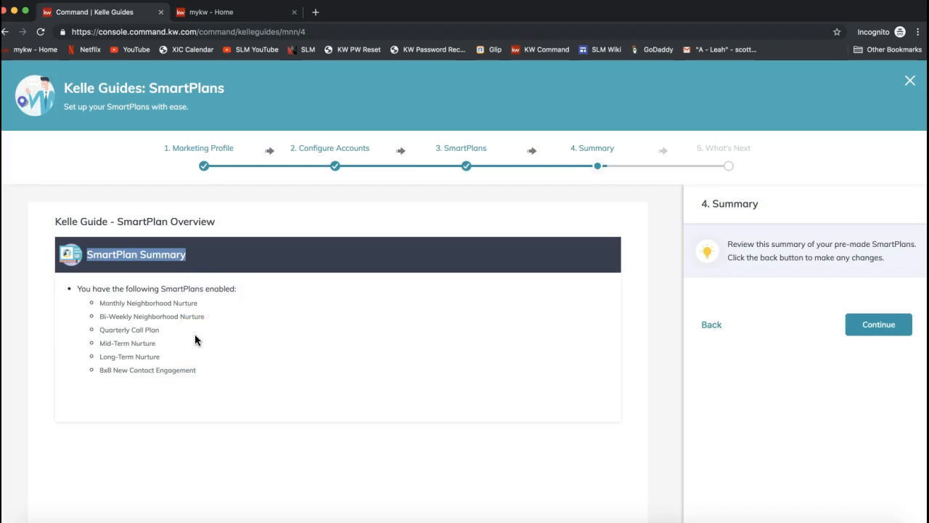
left_click_drag(77, 288, 253, 299)
left_click(254, 300)
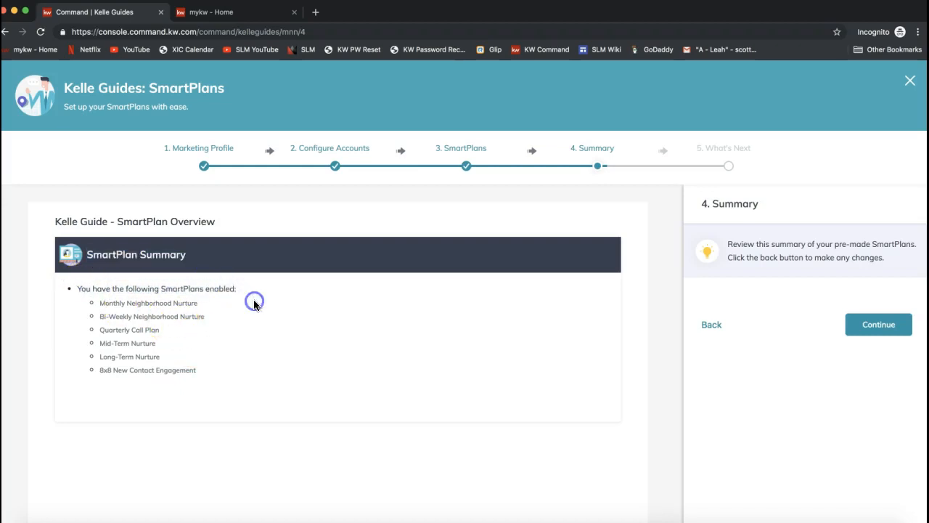
left_click(881, 334)
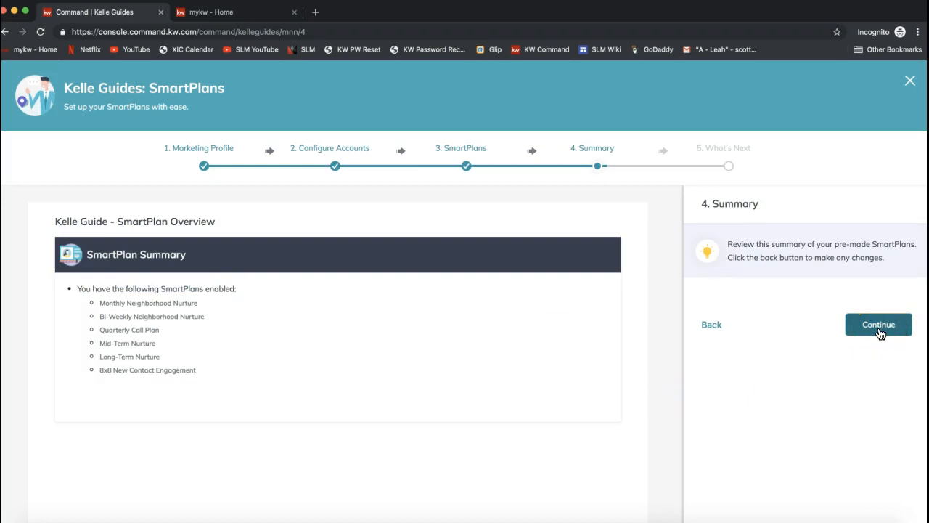
Step: Review the IDX sites, SmartPlans and SketchHouse options under What's Next and close the SmartPlans guide
scroll(582, 307, "down", 1)
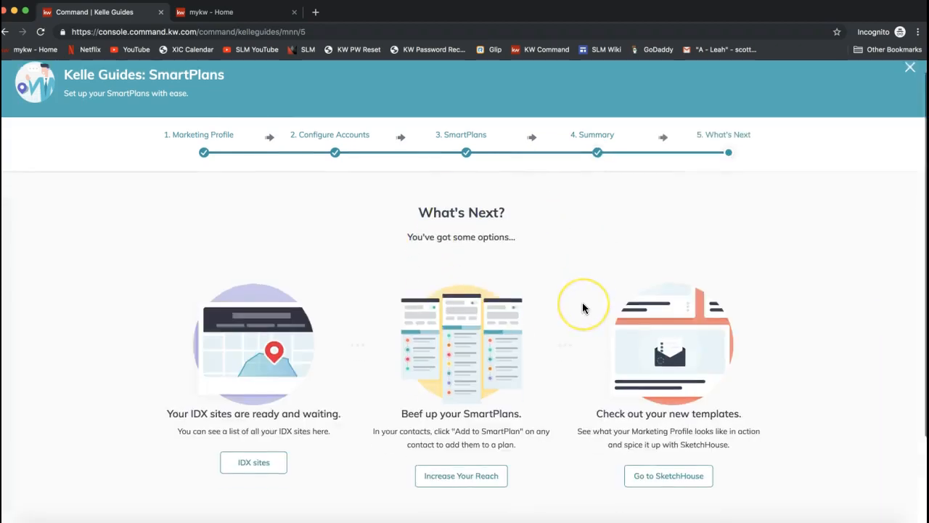
left_click(558, 315)
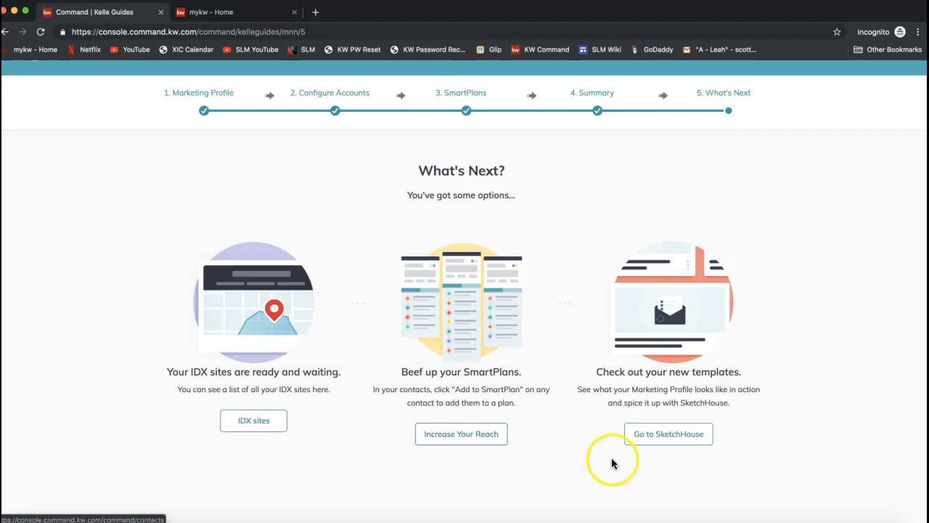
scroll(491, 388, "up", 2)
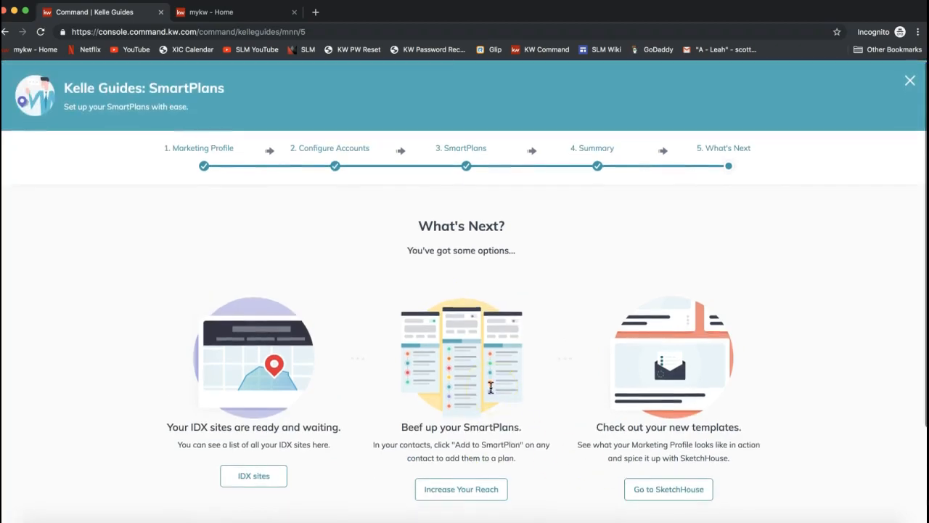
left_click(911, 83)
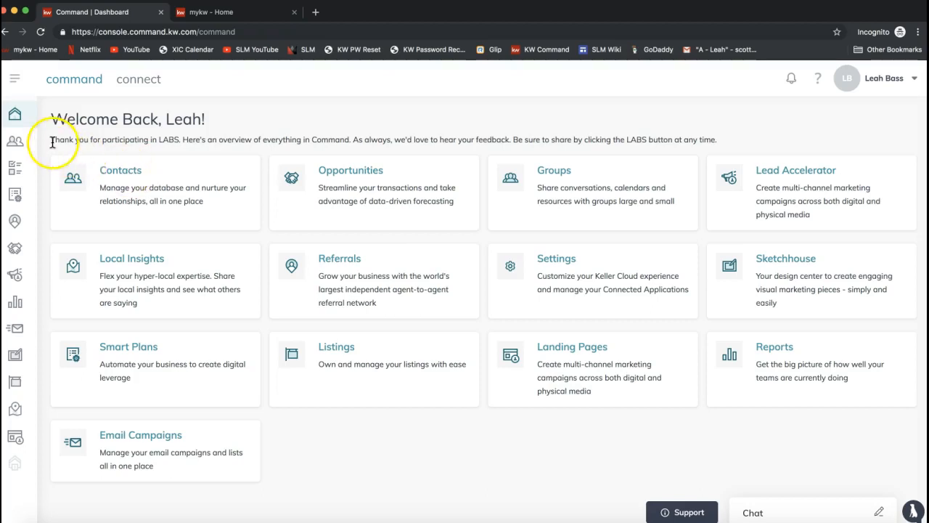
Step: Search Contacts by first name for the 6-neighborhood contact added to the SmartPlan and open that contact's record
left_click(17, 144)
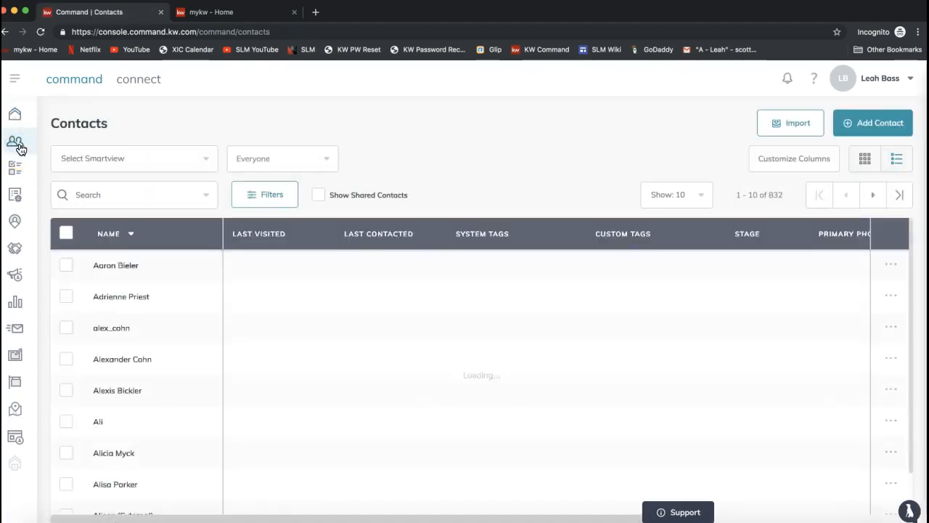
left_click(107, 191)
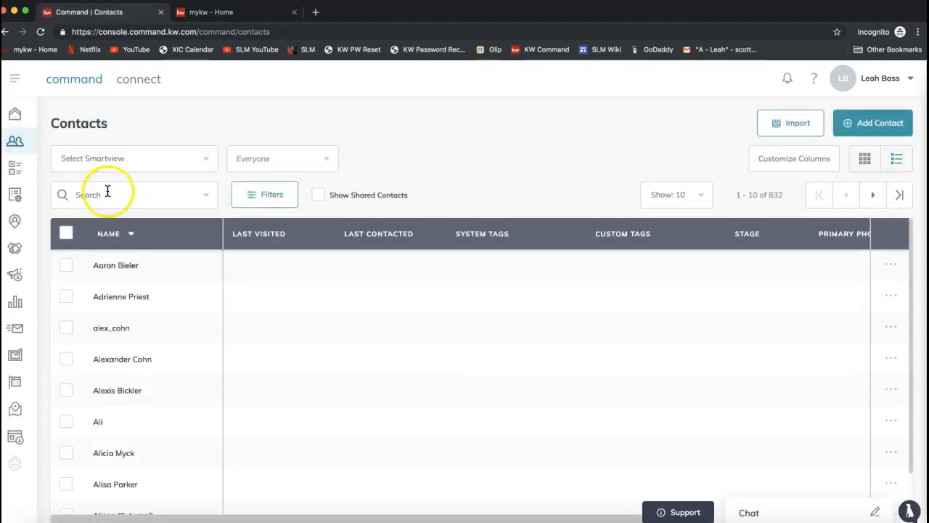
type("chandler")
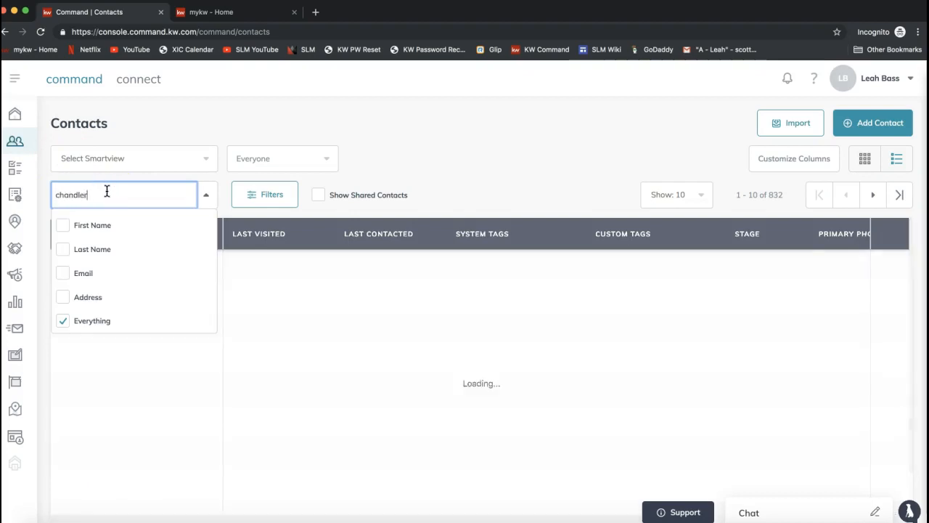
left_click(457, 156)
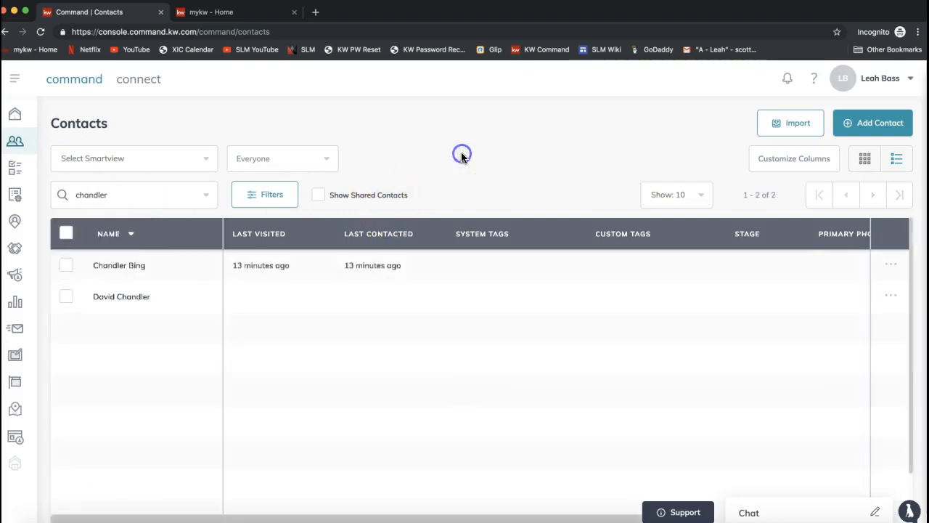
left_click(117, 266)
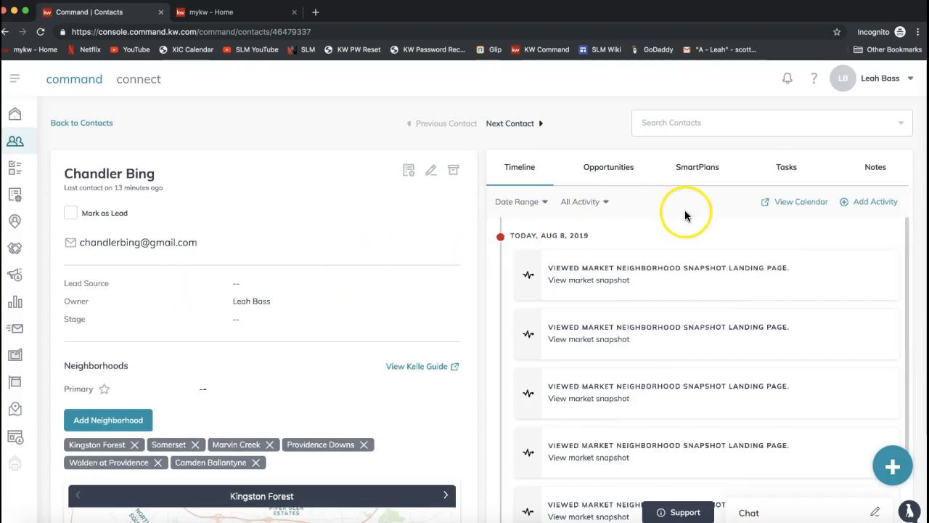
Step: Examine the contact's activity timeline and the details of the SmartPlan assigned to them
scroll(639, 255, "down", 1)
scroll(639, 259, "down", 2)
scroll(640, 253, "up", 3)
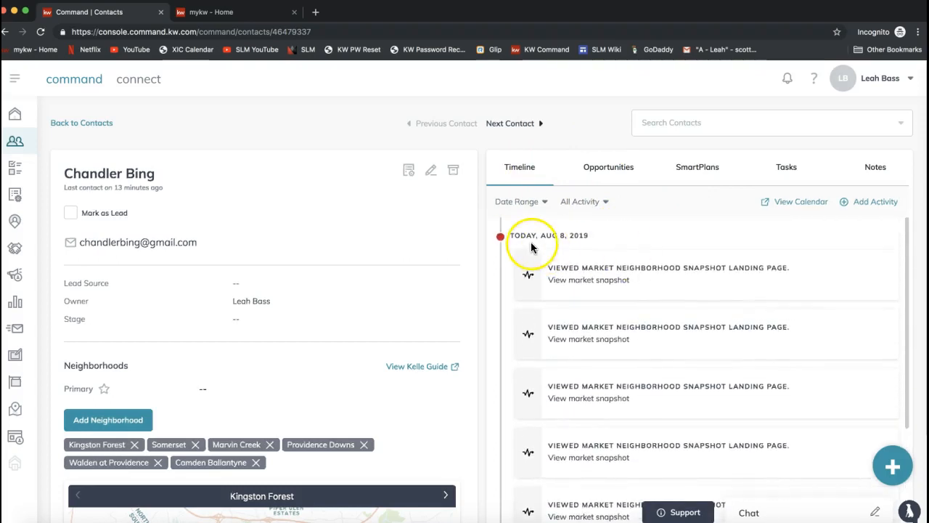
left_click(700, 176)
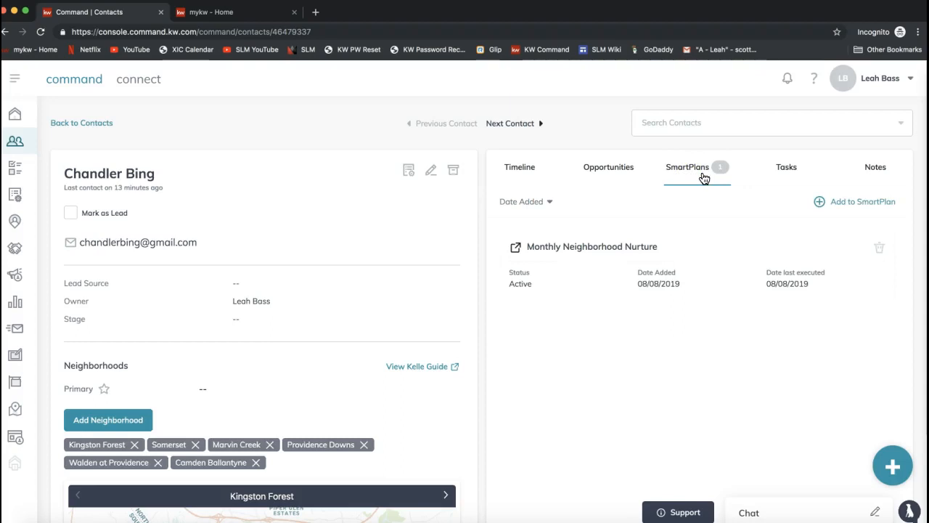
left_click(602, 299)
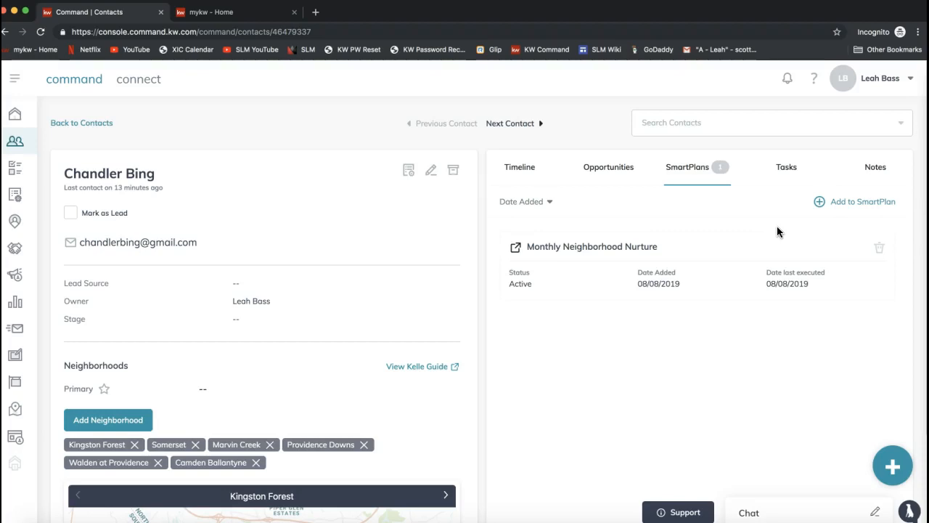
Step: Open the Task Manager and preview the "Send My Client The Property Disclosures" contact task, closing the preview when done
left_click(15, 171)
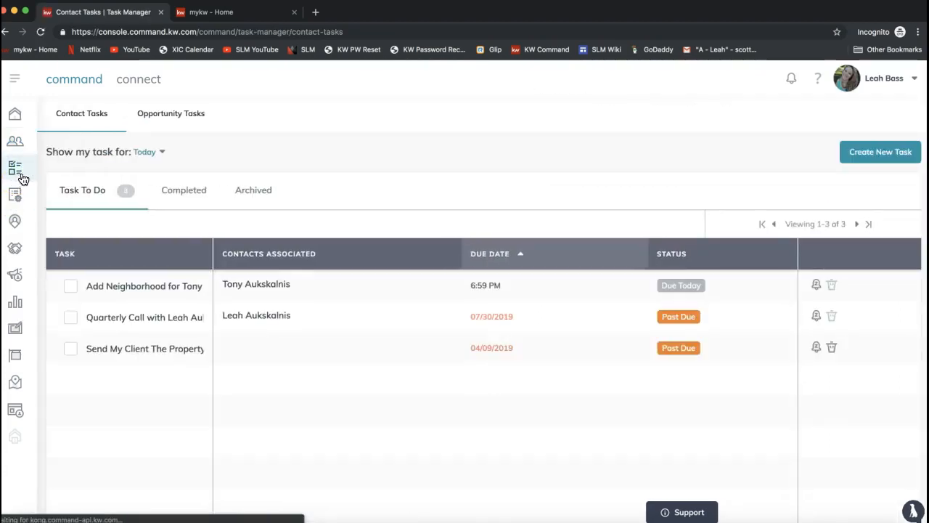
left_click(15, 169)
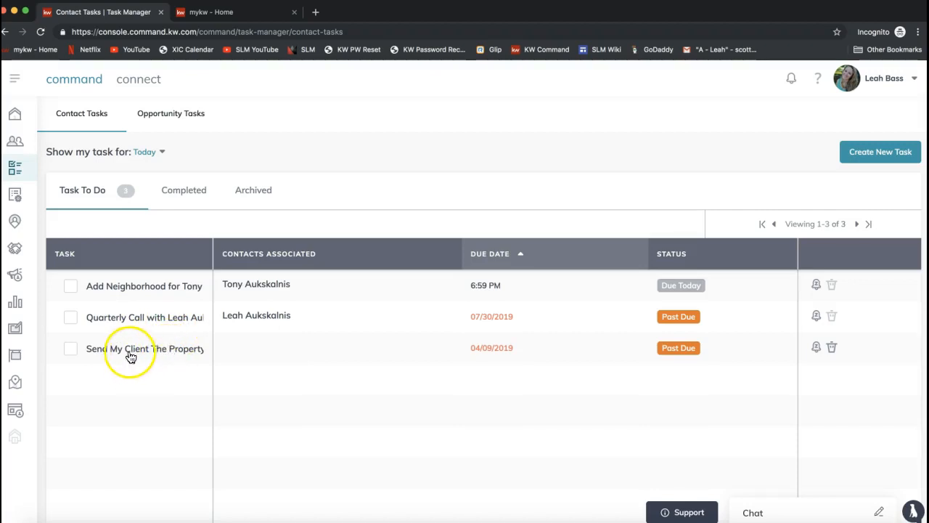
left_click(161, 355)
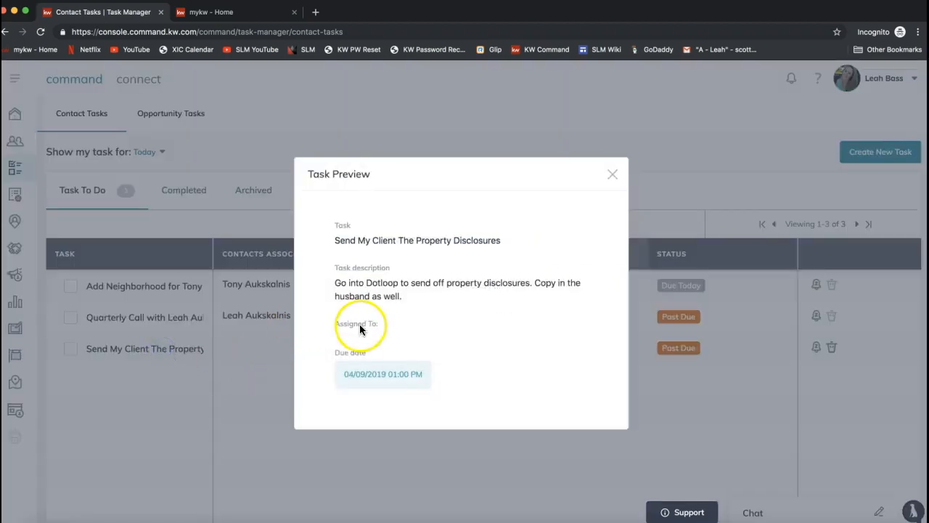
left_click_drag(398, 241, 460, 240)
left_click(614, 172)
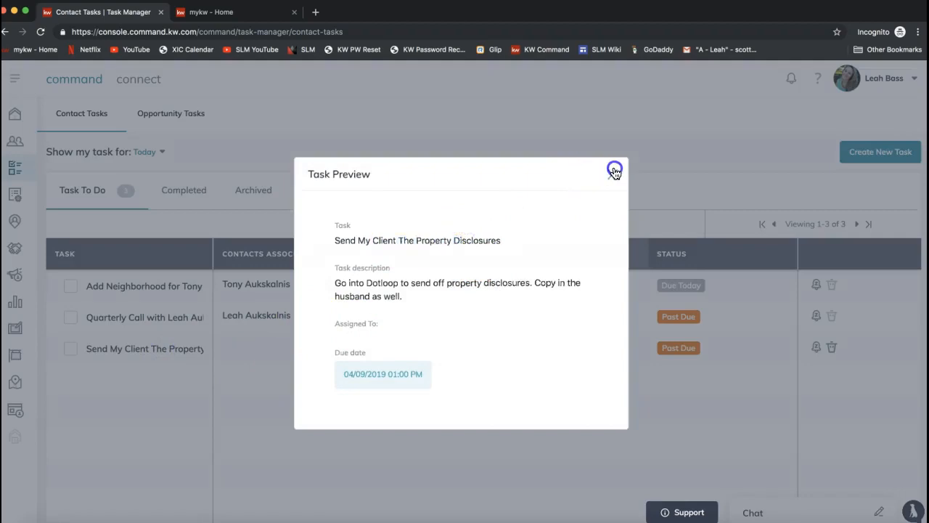
Step: Preview the Quarterly Call task, and check the completion prompt for the Add Neighborhood task without completing it
left_click(153, 318)
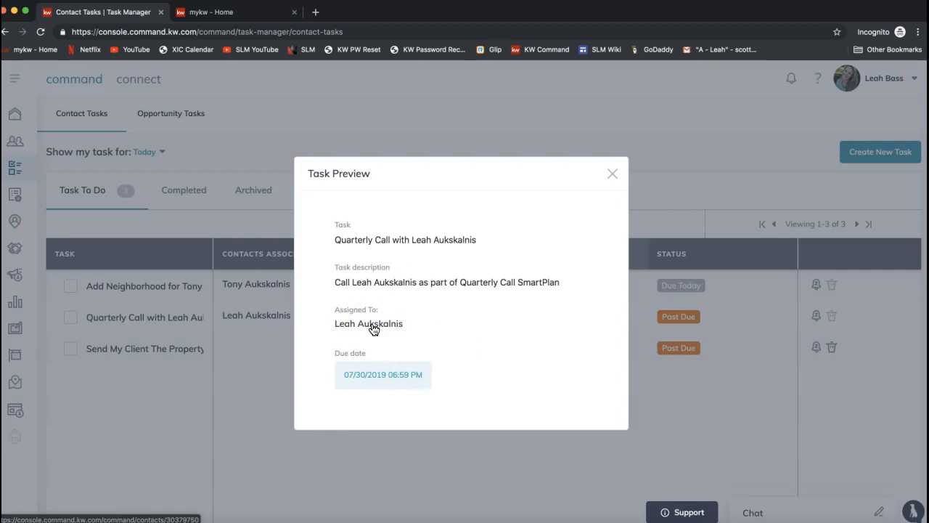
left_click(611, 176)
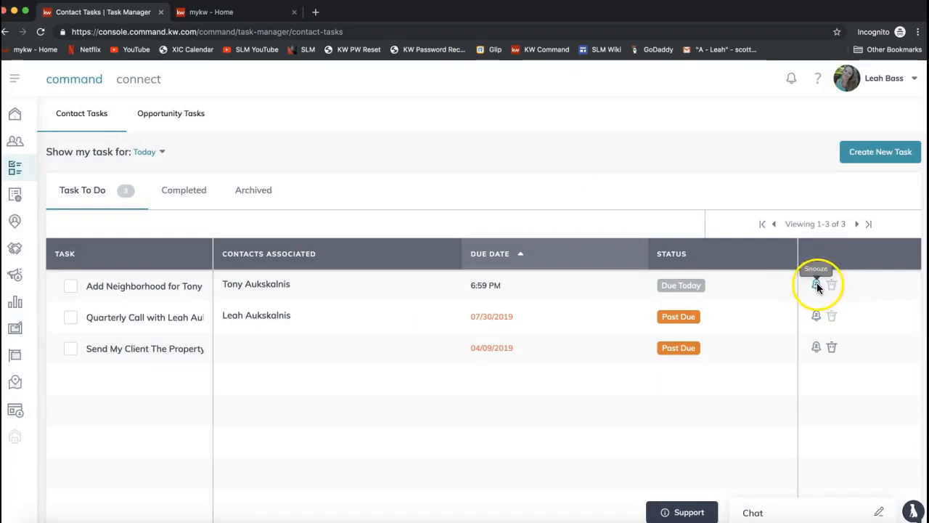
left_click(70, 287)
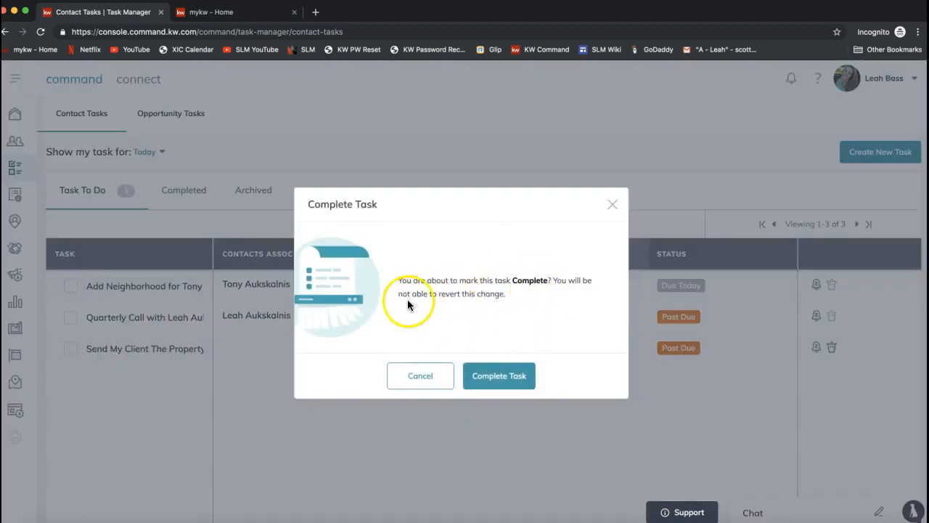
left_click(610, 206)
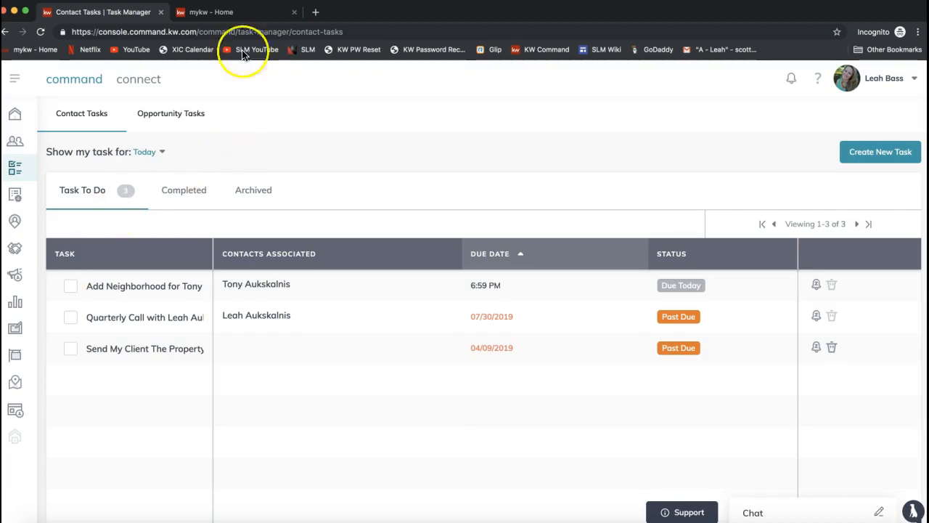
Step: Switch to the mykw intranet home page and enter mykw.kw.com as its web address
left_click(246, 13)
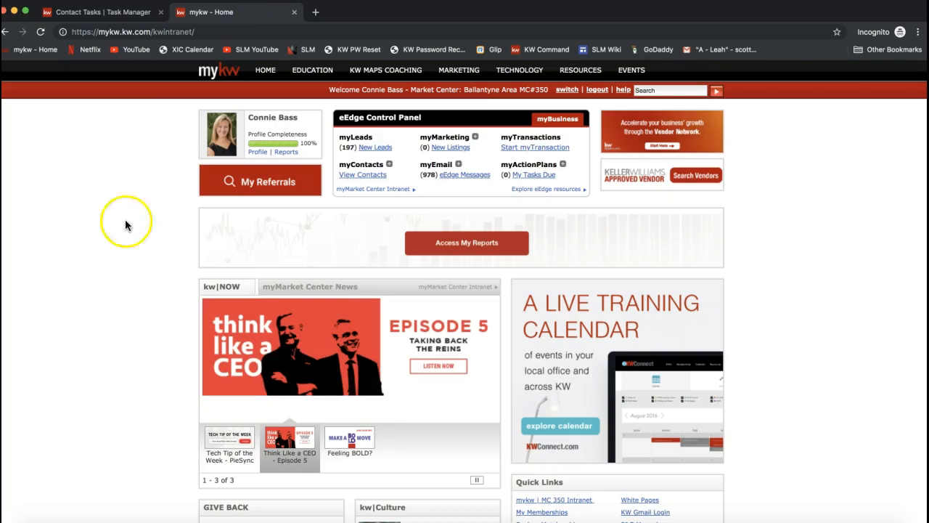
left_click(149, 31)
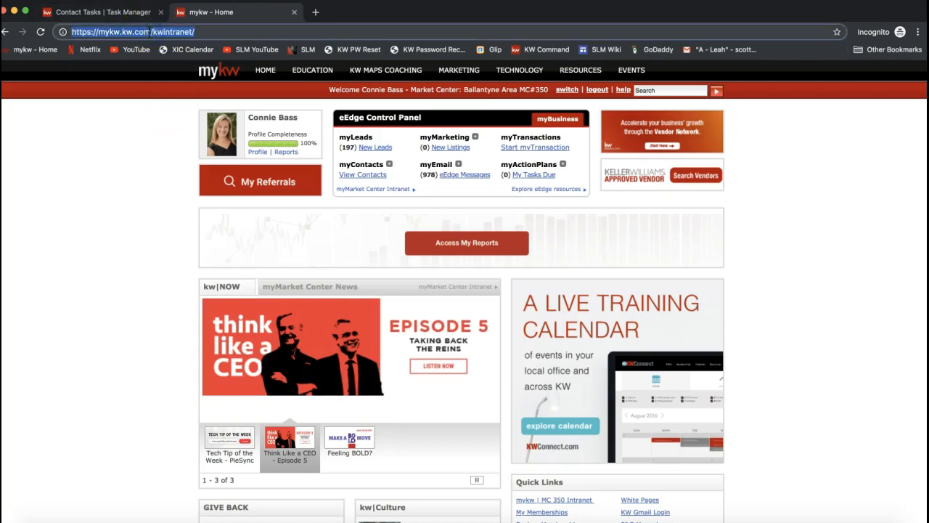
type("mykw.wk.com===")
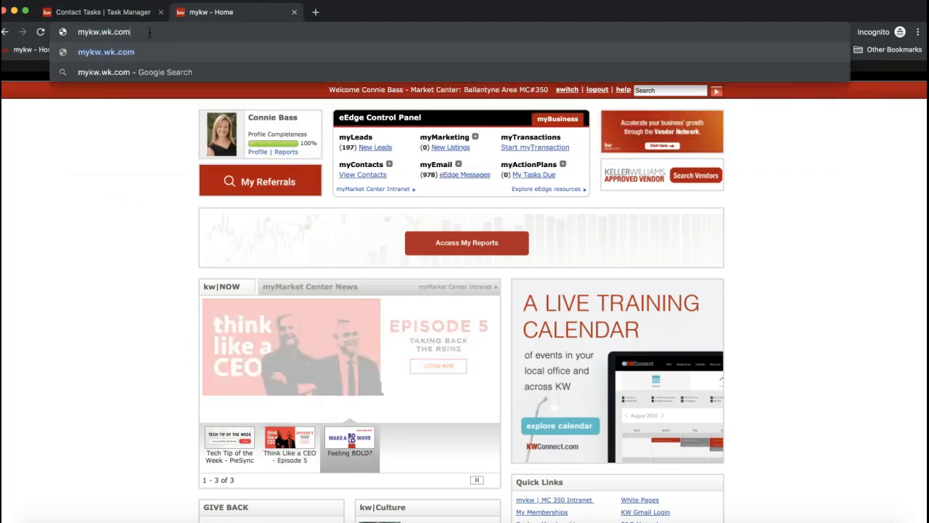
key("BackSpace")
key("BackSpace")
key("BackSpace")
key("BackSpace")
key("BackSpace")
key("BackSpace")
key("BackSpace")
key("BackSpace")
key("BackSpace")
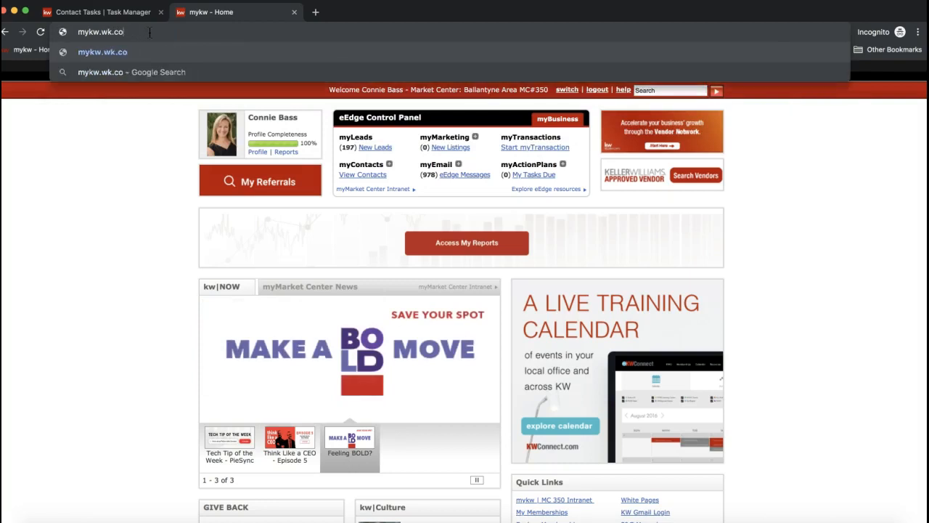
type("k")
type("w.com")
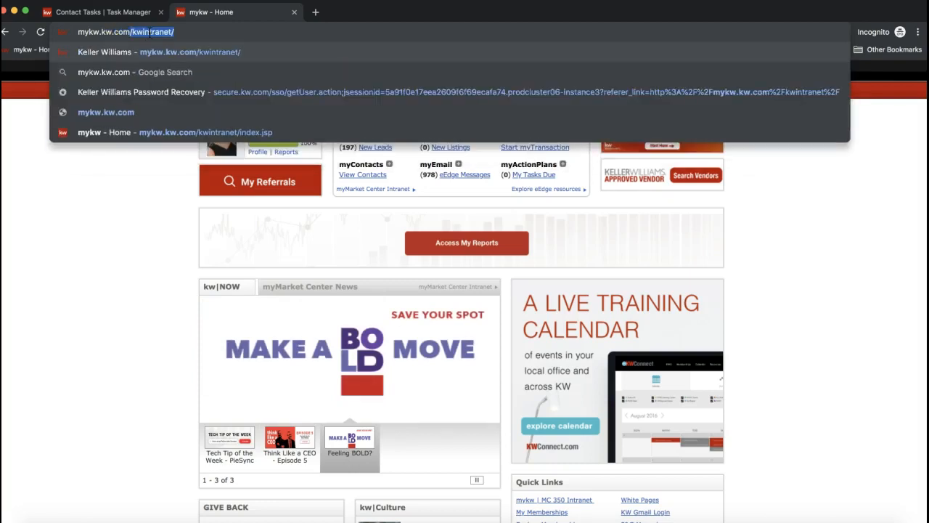
key("BackSpace")
left_click(107, 32)
triple_click(107, 33)
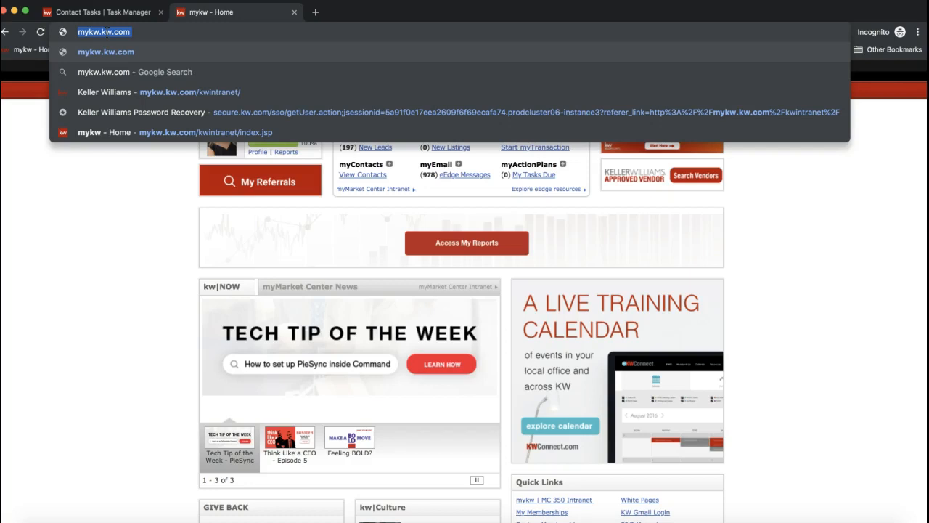
left_click(94, 235)
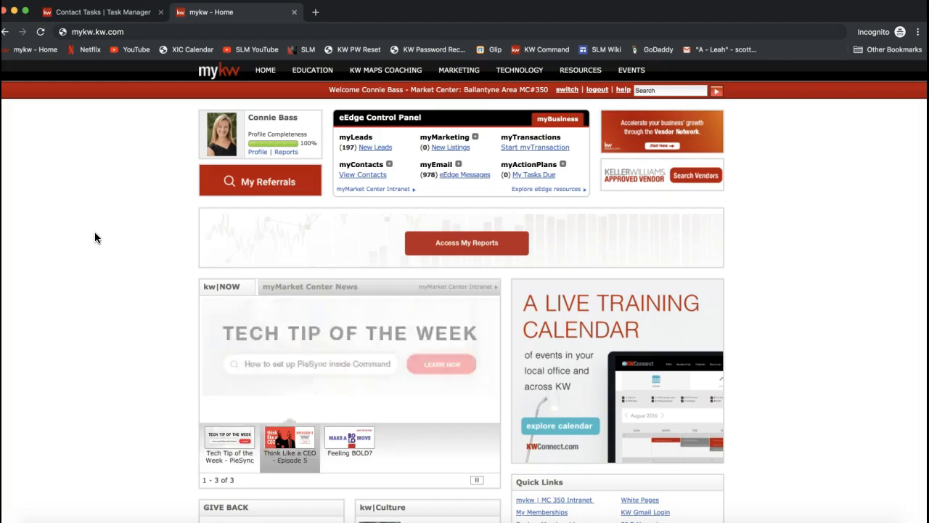
Step: Open Manage and Create Campaigns from the myMarketing options in the eEdge Control Panel
left_click(281, 195)
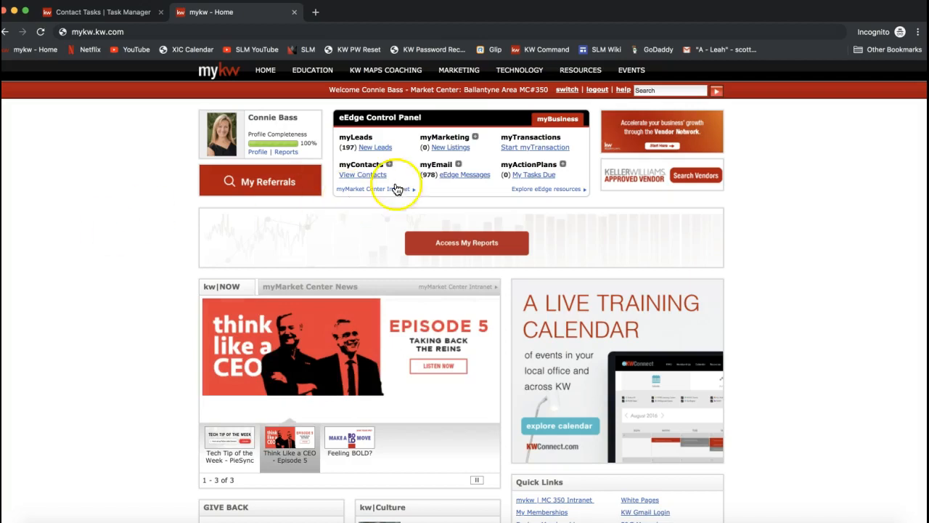
double_click(447, 137)
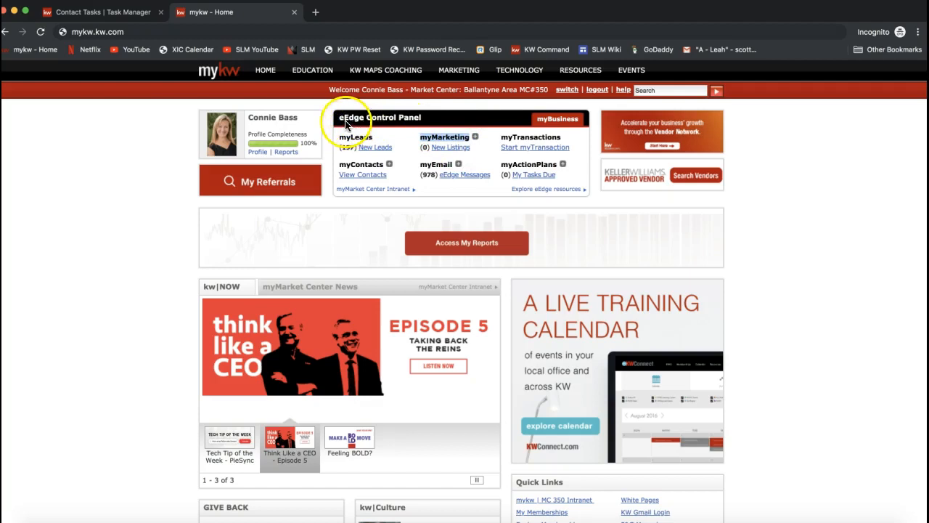
left_click_drag(340, 118, 428, 121)
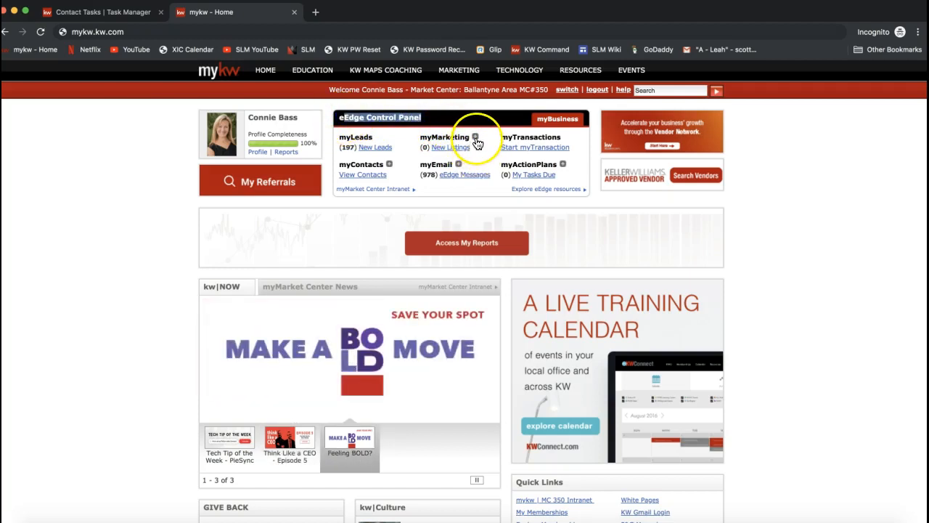
left_click(475, 138)
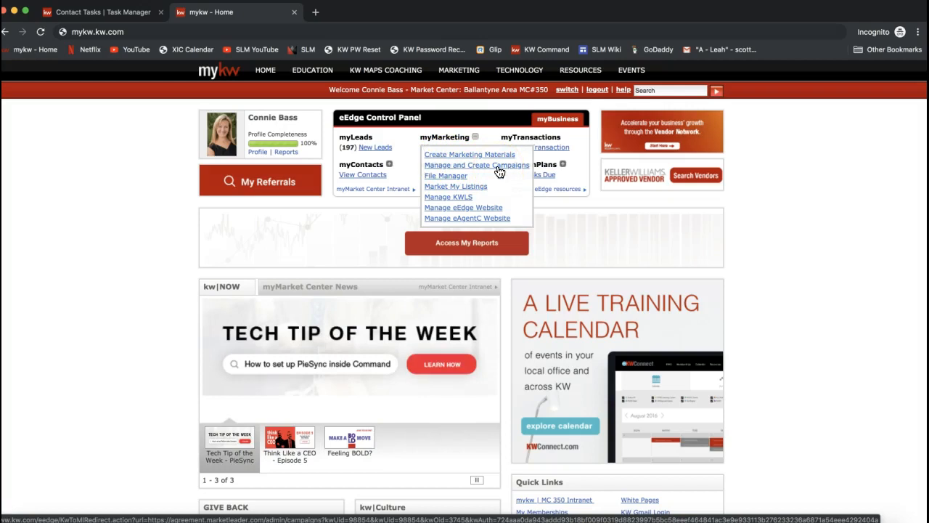
left_click(499, 165)
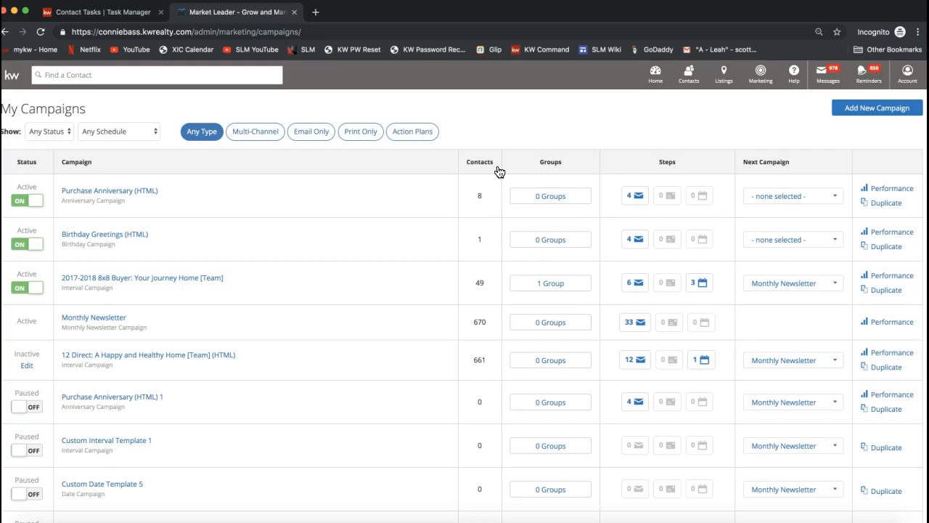
Step: Examine the My Campaigns list by status, contacts, groups, steps and next campaign
triple_click(52, 110)
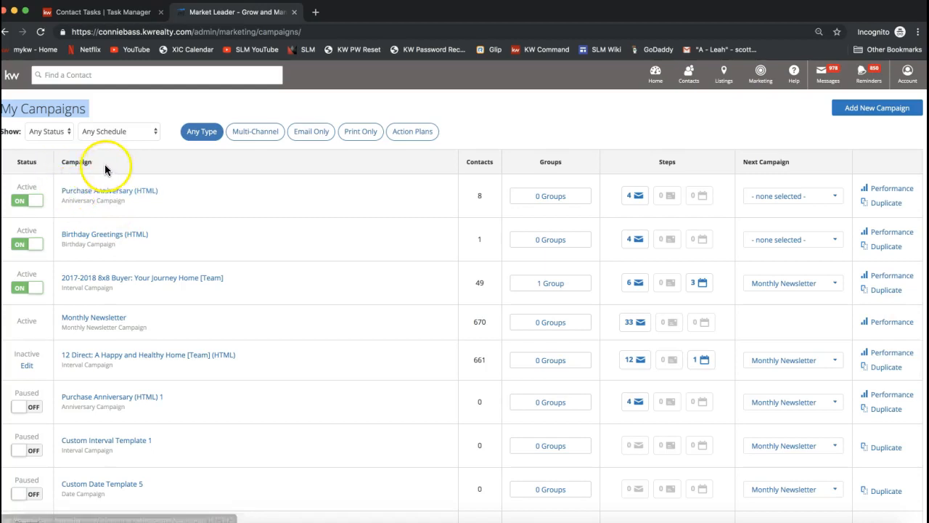
left_click(27, 162)
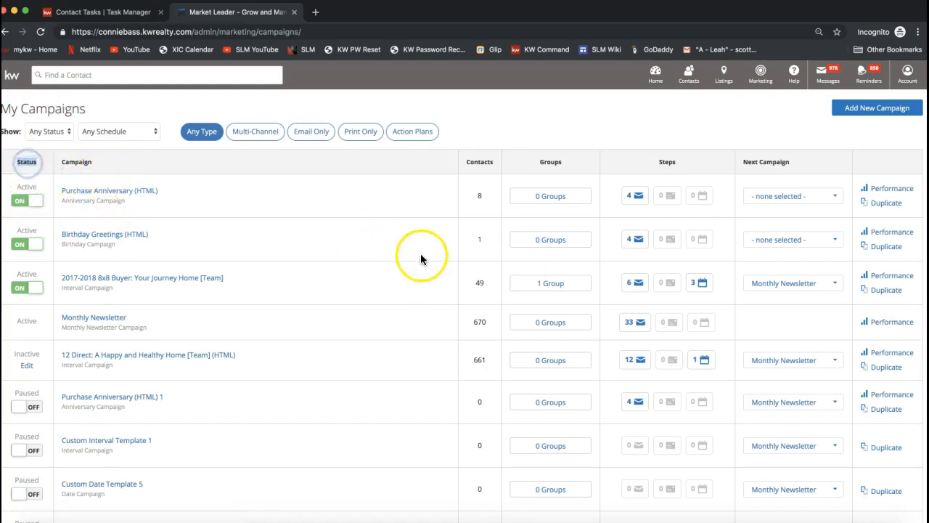
double_click(479, 162)
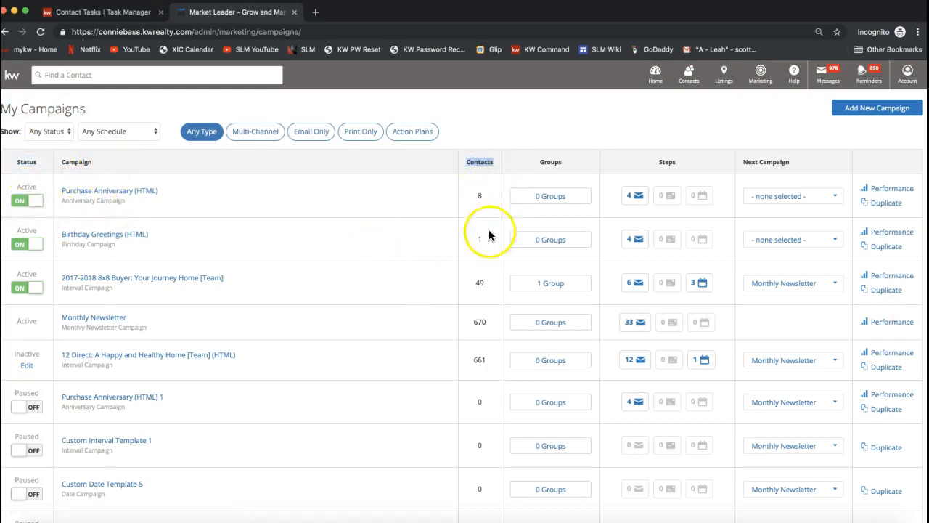
double_click(552, 161)
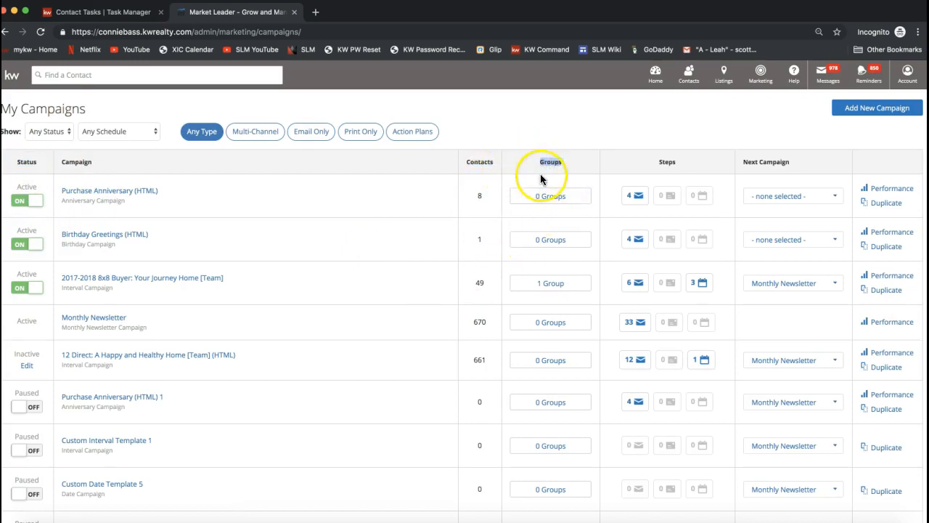
double_click(667, 161)
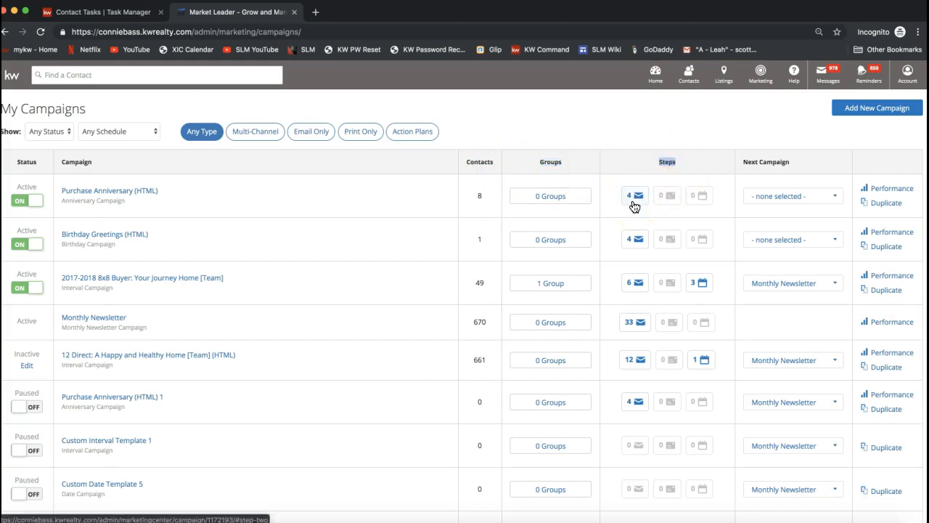
left_click_drag(744, 163, 793, 162)
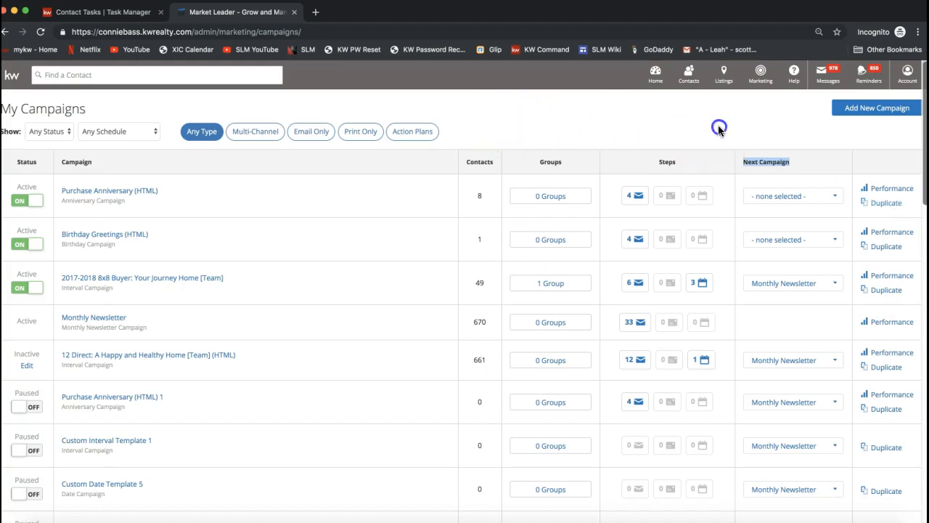
Step: Start a new campaign to bring up the template library and check how many templates it offers
left_click(877, 118)
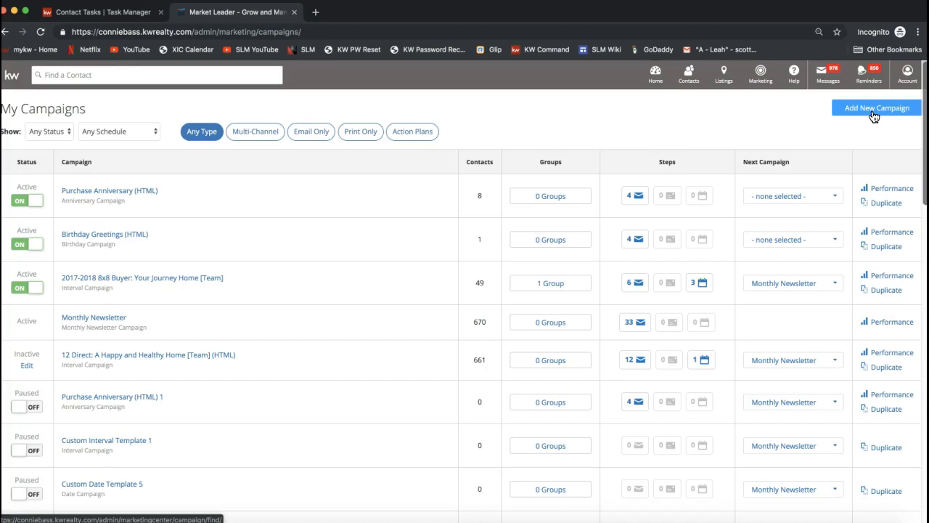
left_click(874, 117)
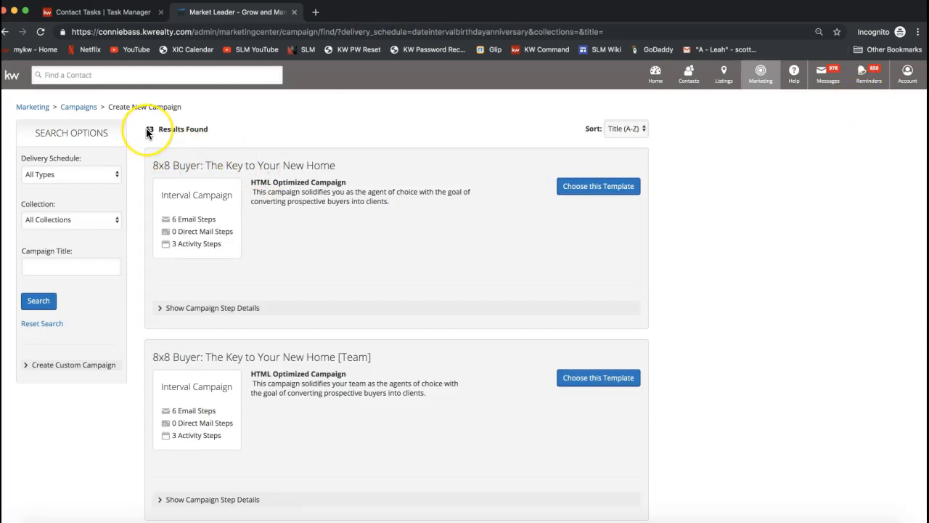
left_click_drag(146, 129, 155, 134)
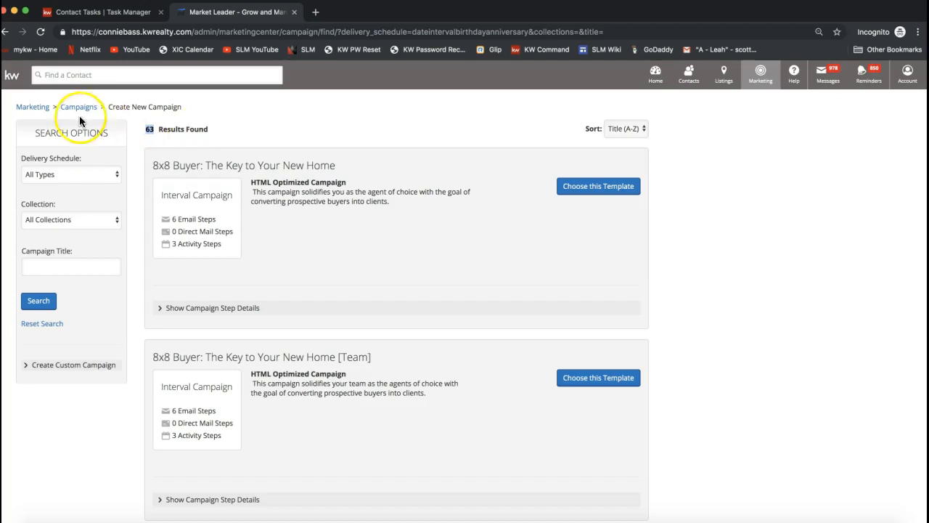
Step: Review the Delivery Schedule and Collection filter choices and the Campaign Title search field without applying a filter
left_click(42, 176)
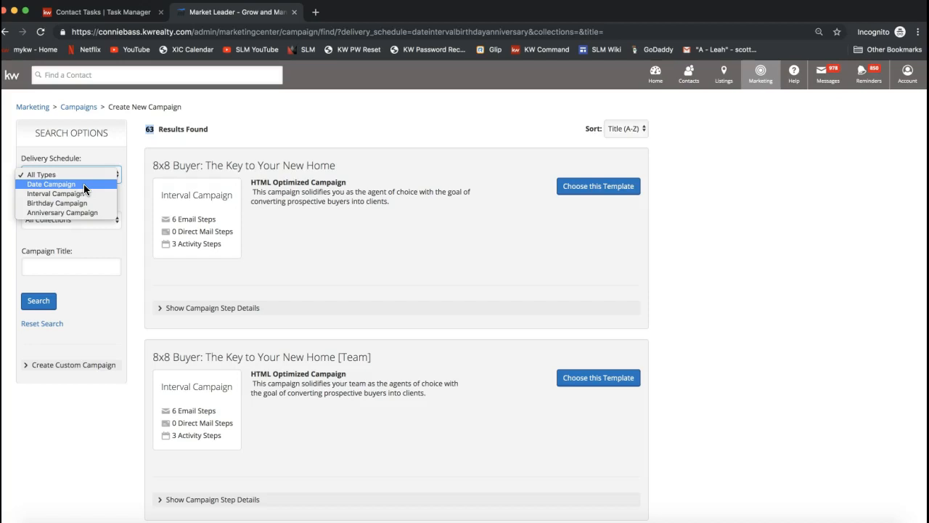
left_click(50, 209)
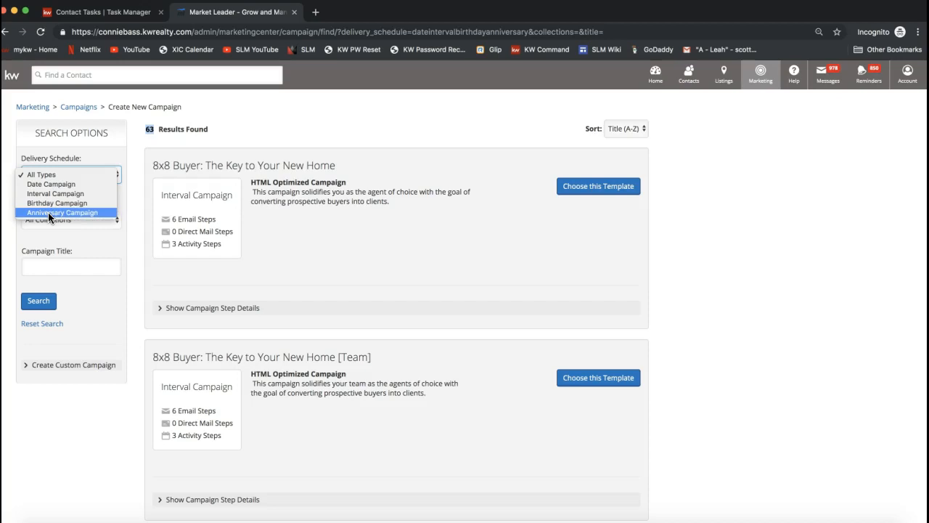
left_click(305, 120)
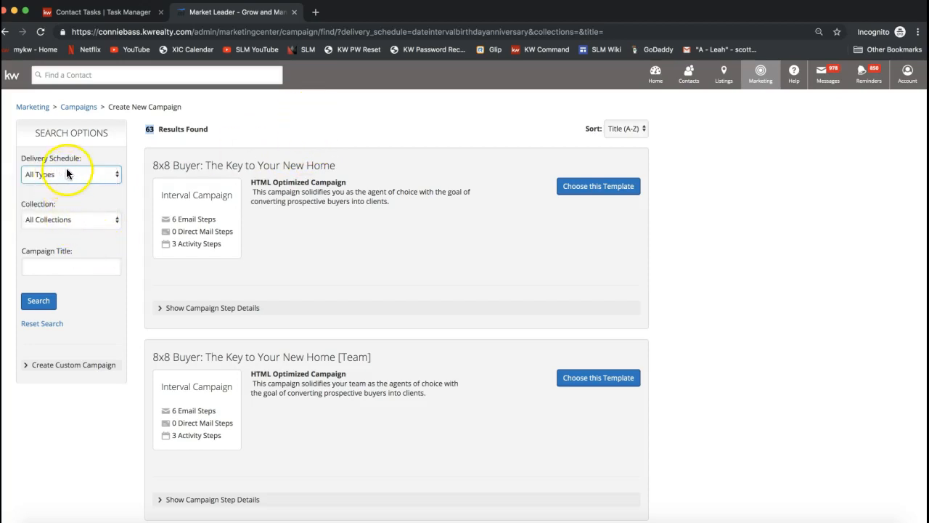
left_click(58, 220)
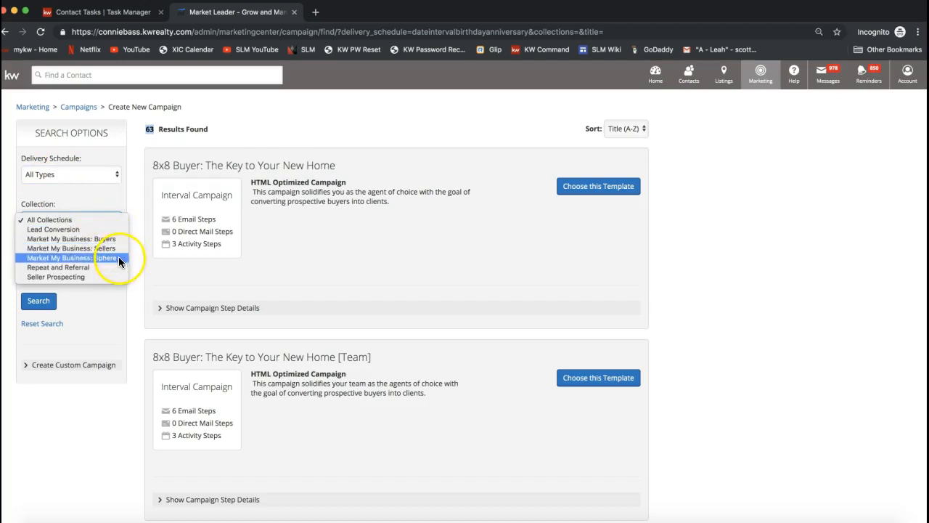
left_click(101, 205)
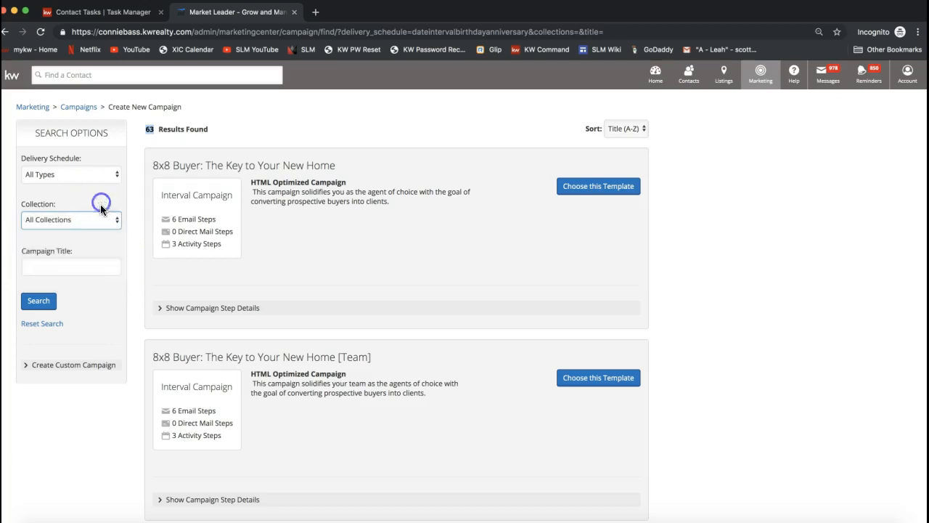
left_click(64, 267)
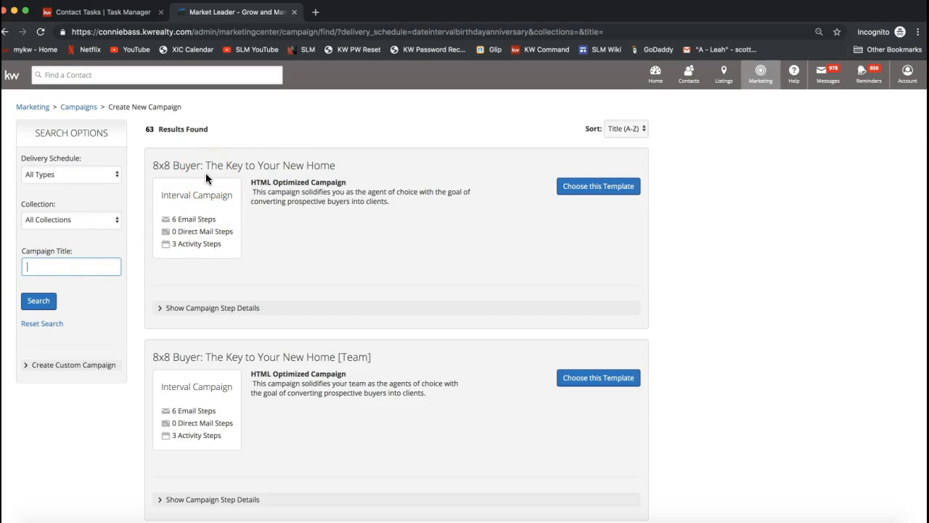
Step: Browse the campaign templates, examining the 8x8 Buyer and 8x8 Seller titles
mouse_move(150, 165)
left_mouse_down()
mouse_move(172, 169)
mouse_move(165, 172)
left_mouse_up()
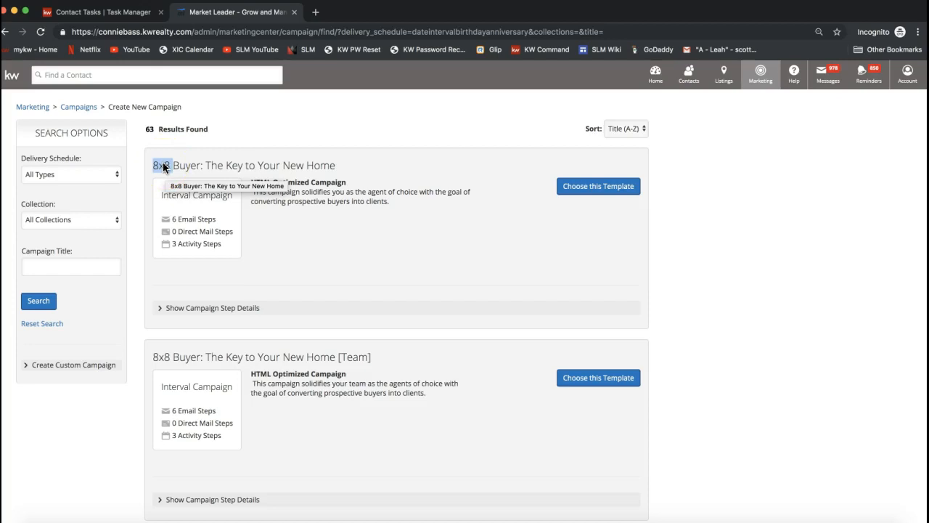
double_click(187, 168)
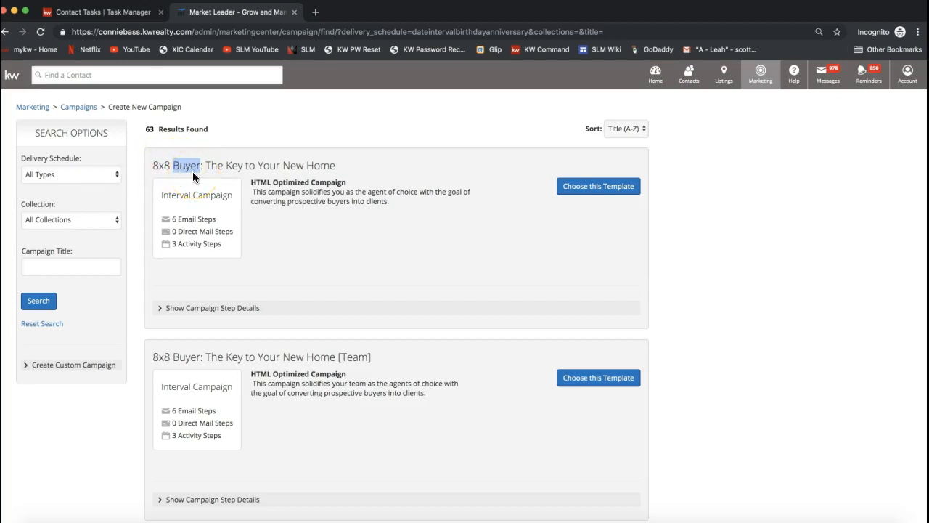
scroll(183, 353, "down", 1)
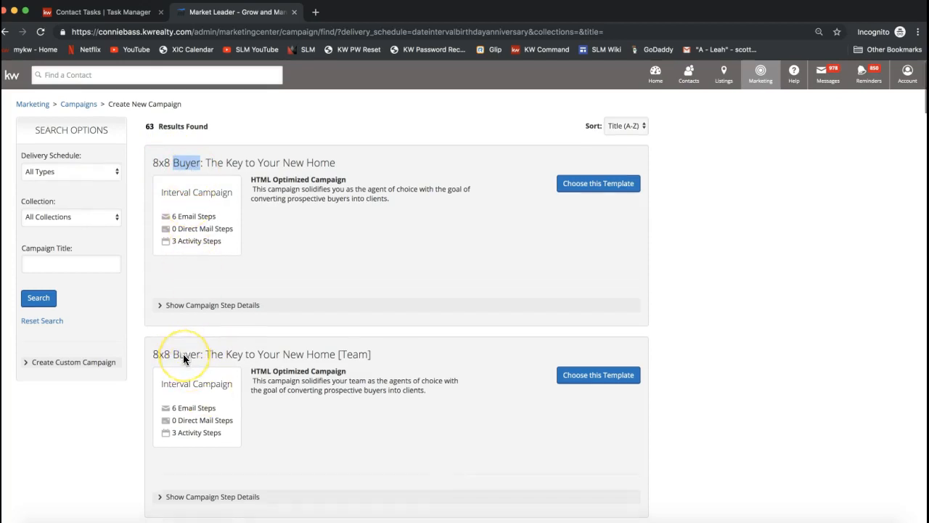
scroll(183, 354, "down", 3)
double_click(181, 426)
scroll(181, 427, "down", 9)
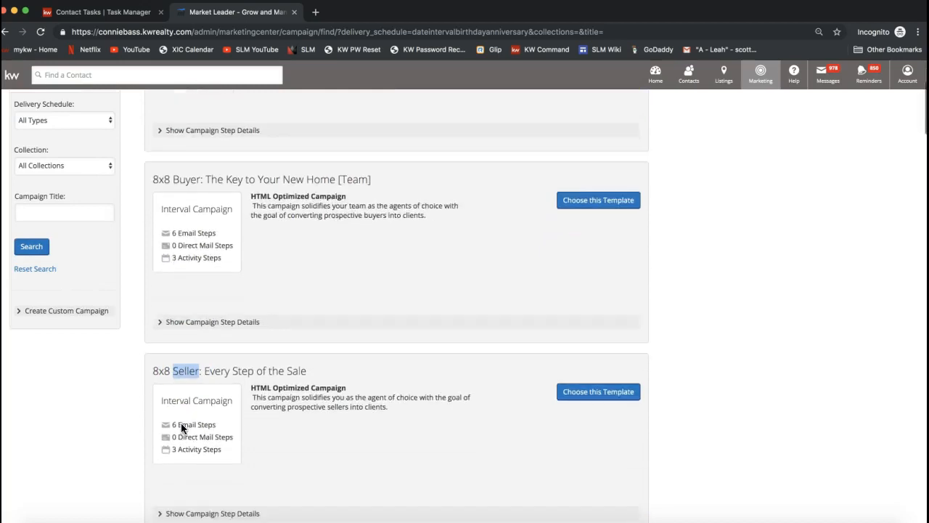
scroll(181, 428, "down", 11)
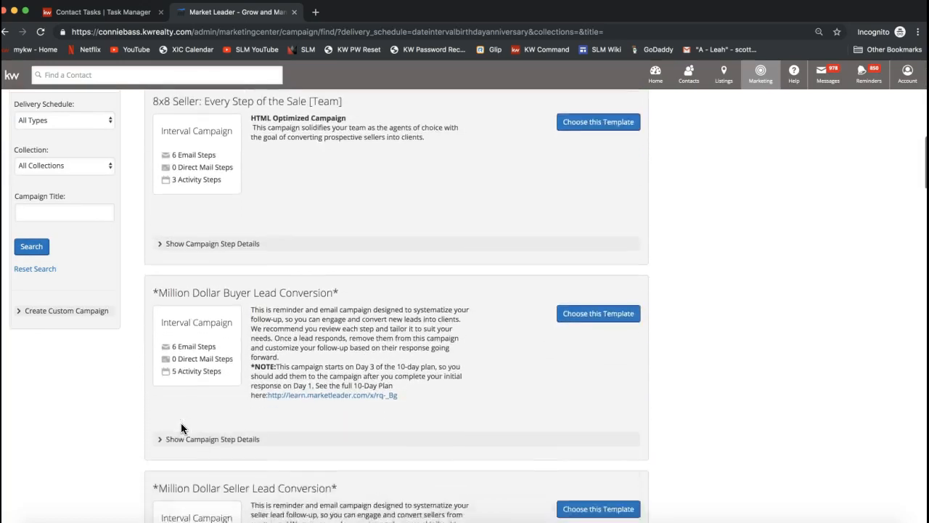
Step: Examine the email, direct mail and activity steps of the "12 Direct: A Happy and Healthy Home (Email)" template
scroll(181, 423, "down", 4)
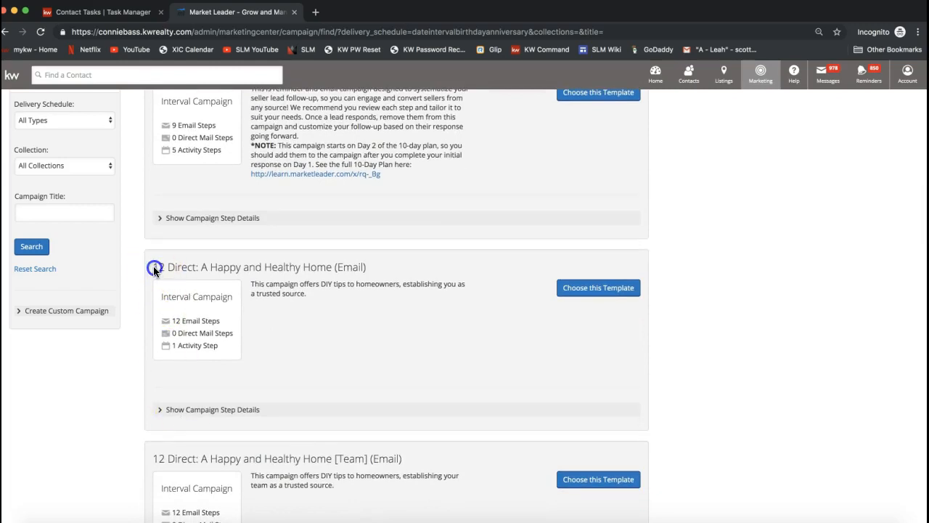
left_click_drag(153, 267, 202, 268)
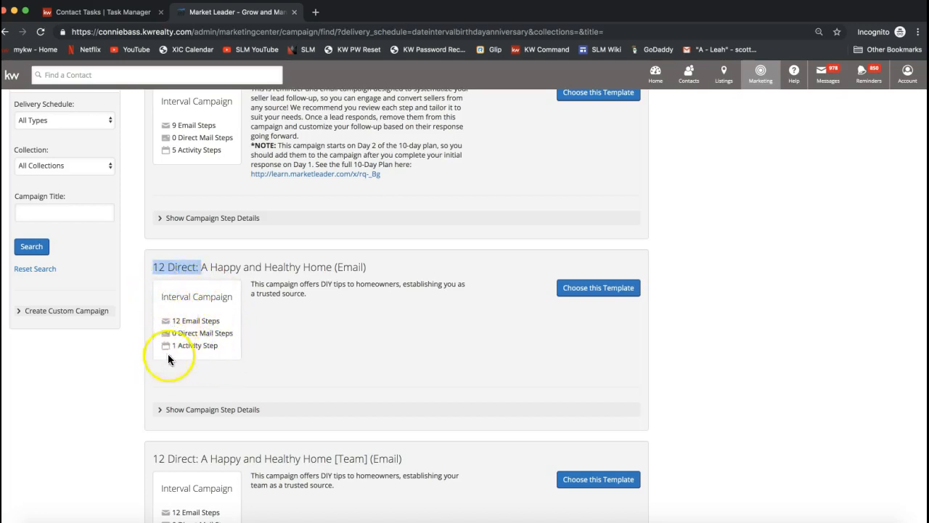
left_click_drag(173, 321, 235, 331)
left_click_drag(172, 346, 222, 349)
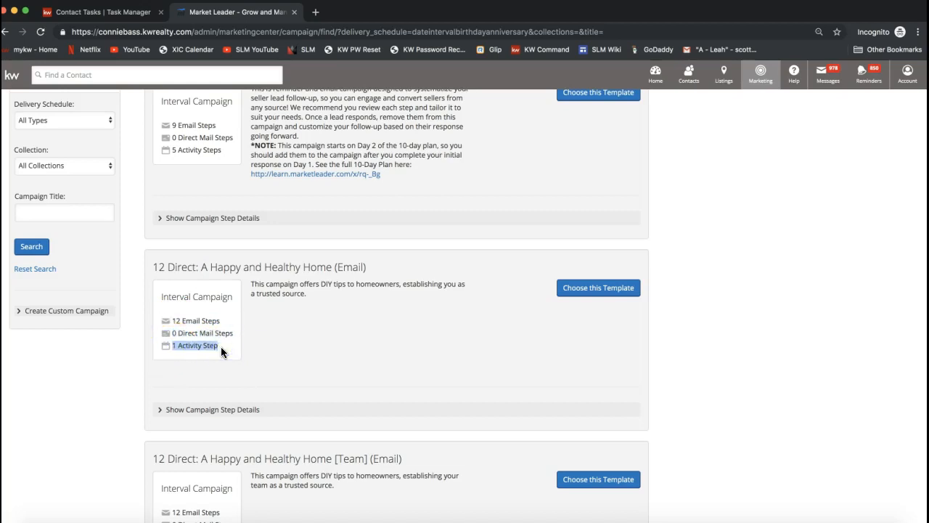
Step: Review the direct mail and activity step counts and the "12 Direct" part of the A Happy and Healthy Home (Email) title
left_click_drag(174, 322, 175, 324)
triple_click(183, 332)
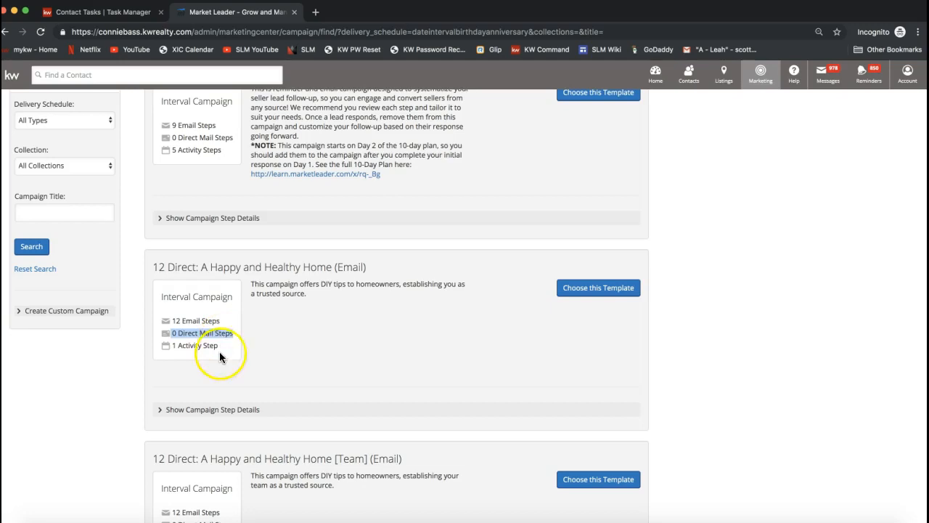
triple_click(206, 347)
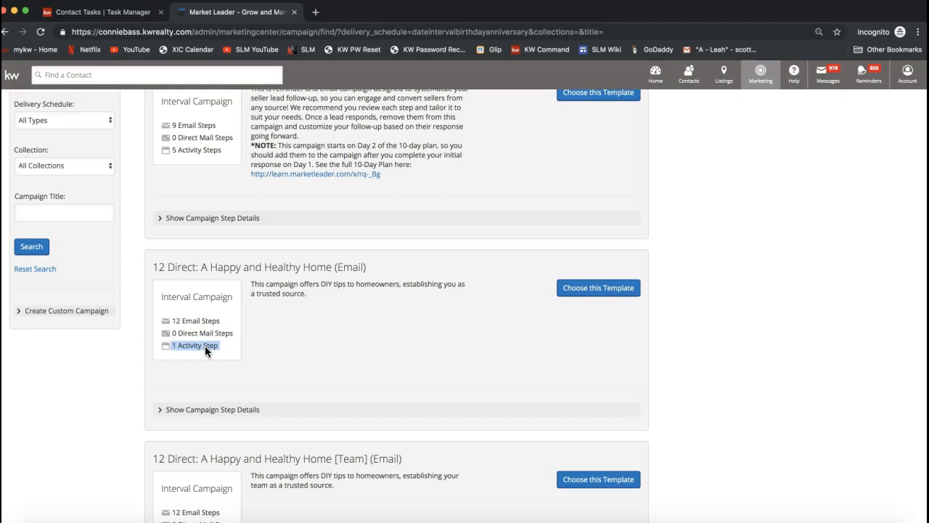
left_click_drag(156, 266, 196, 268)
Step: Search the campaign templates by the title "33 touch"
left_click(83, 210)
scroll(73, 212, "up", 1)
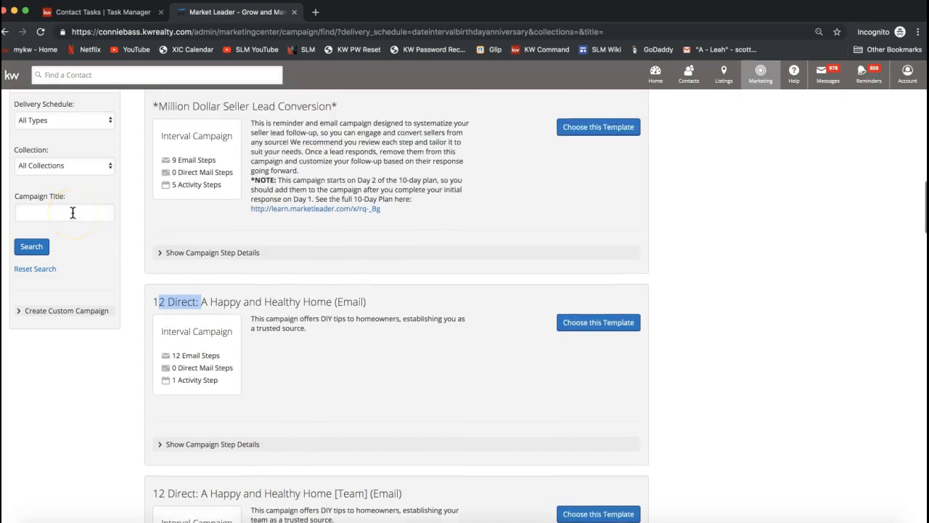
left_click(57, 210)
scroll(57, 211, "up", 2)
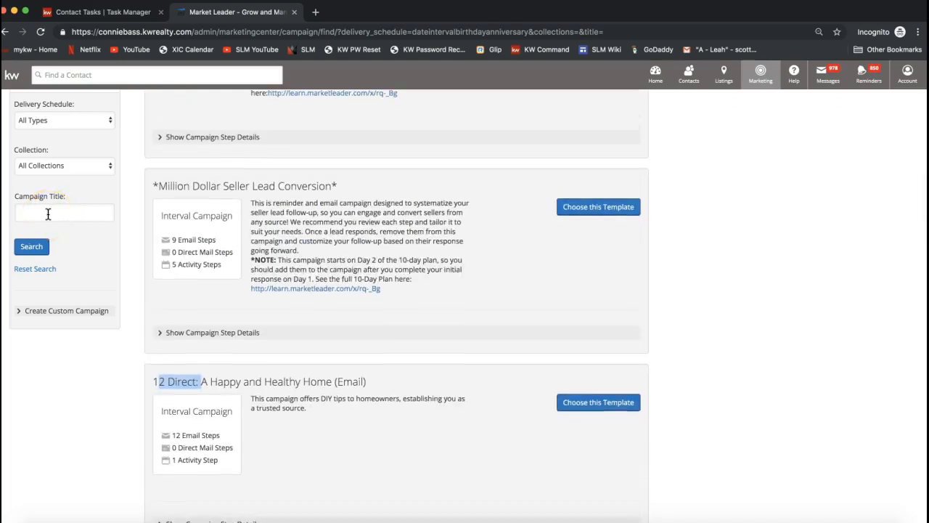
left_click(44, 213)
left_click(41, 212)
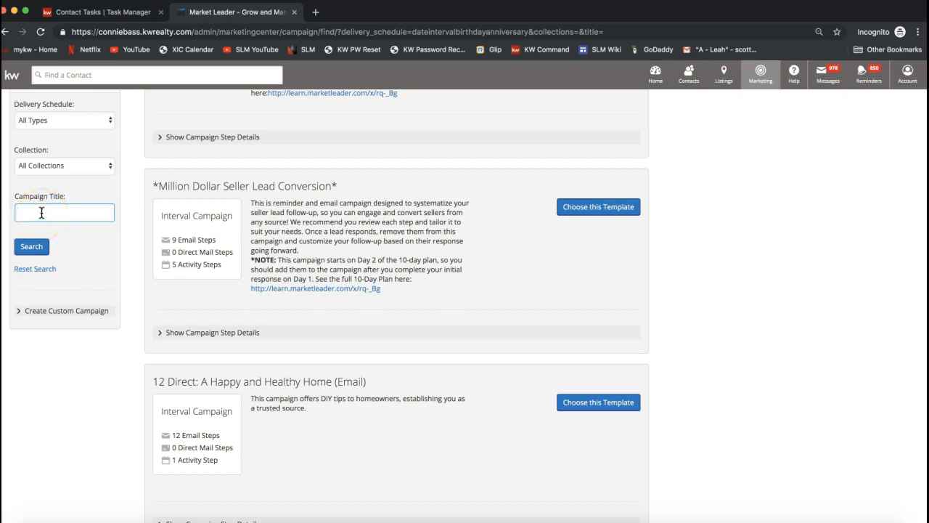
type("33 touch")
left_click(41, 249)
left_click(39, 250)
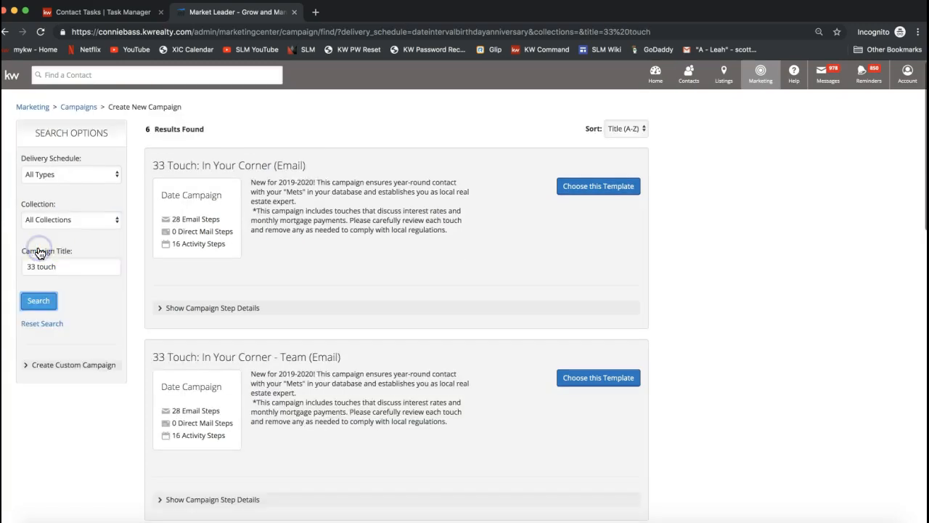
Step: Examine the "33 Touch" and "Email" parts of the "33 Touch: In Your Corner (Email)" template title
left_click(152, 171)
left_click_drag(154, 166, 194, 173)
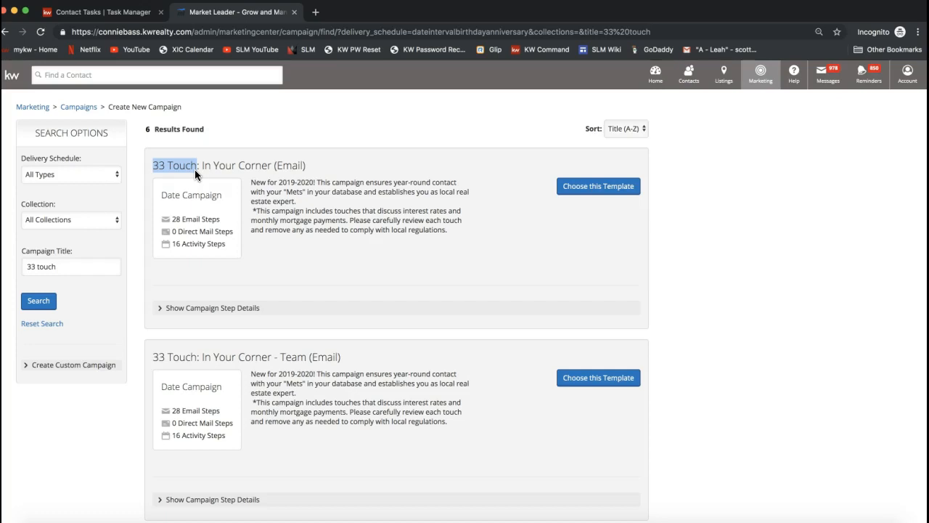
left_click(279, 168)
left_click_drag(279, 167, 305, 167)
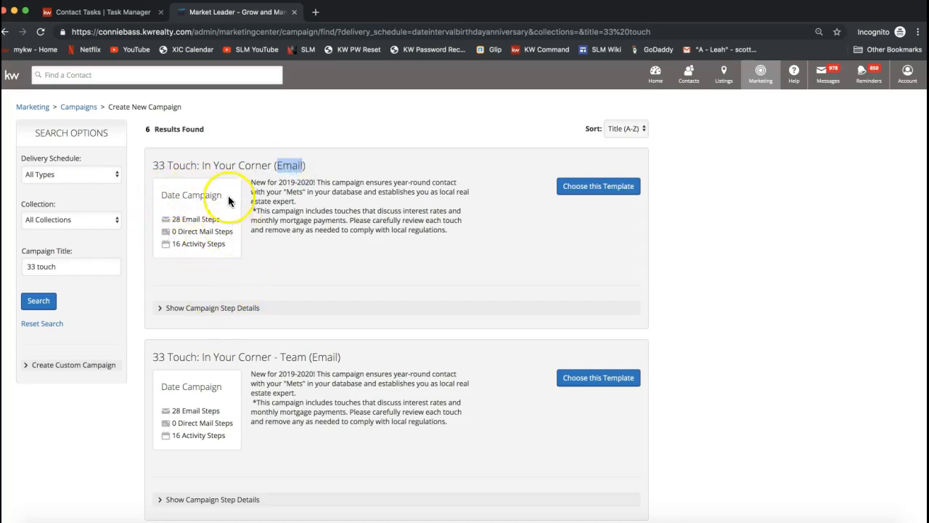
Step: Show the step details of the "33 Touch: In Your Corner (Email)" campaign, preview its Step 2 email and close the preview
scroll(192, 245, "down", 2)
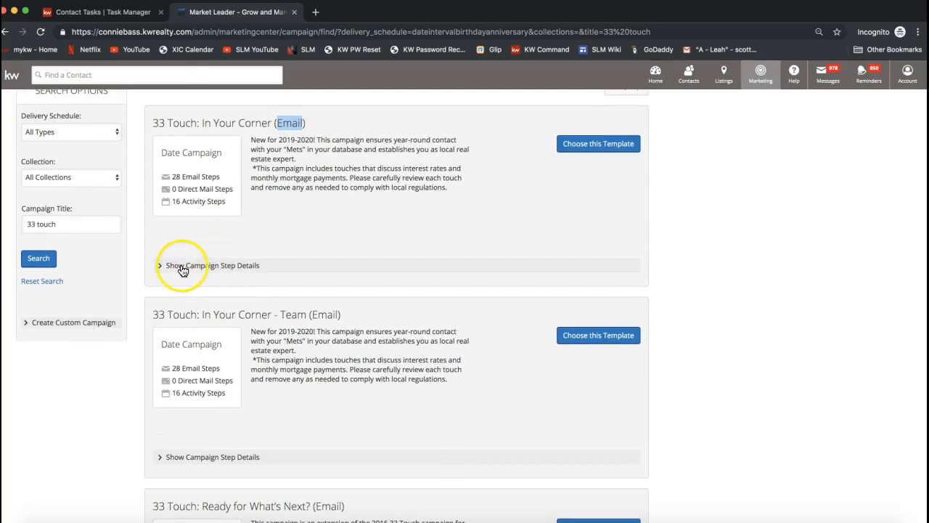
left_click(206, 268)
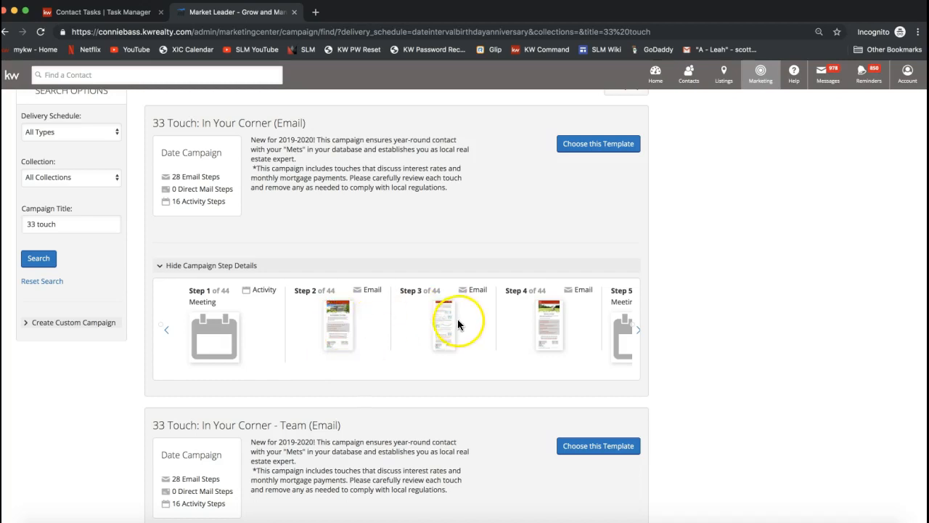
left_click(326, 326)
scroll(332, 328, "up", 3)
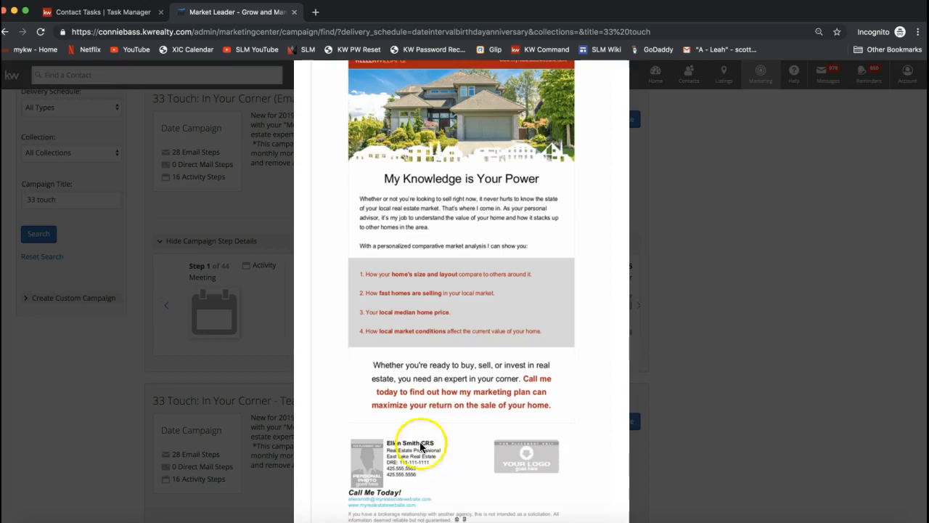
scroll(379, 485, "up", 2)
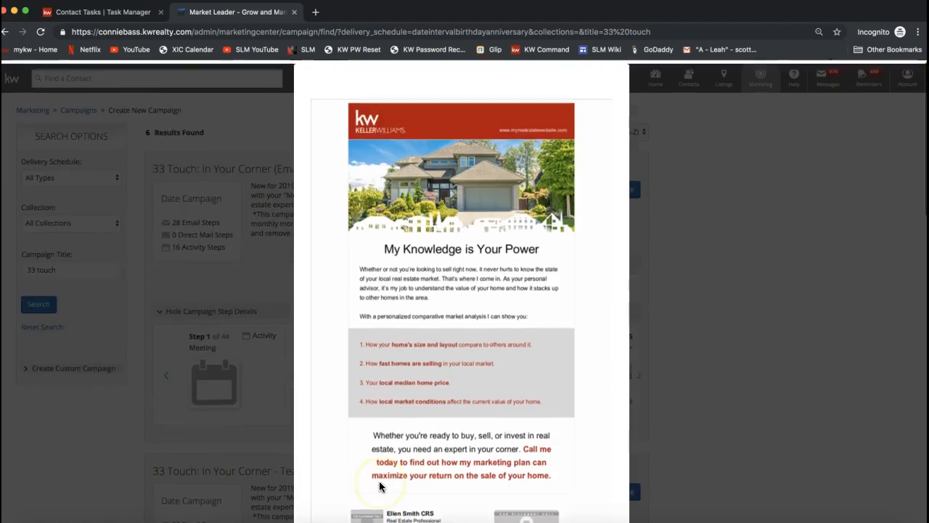
scroll(544, 225, "down", 5)
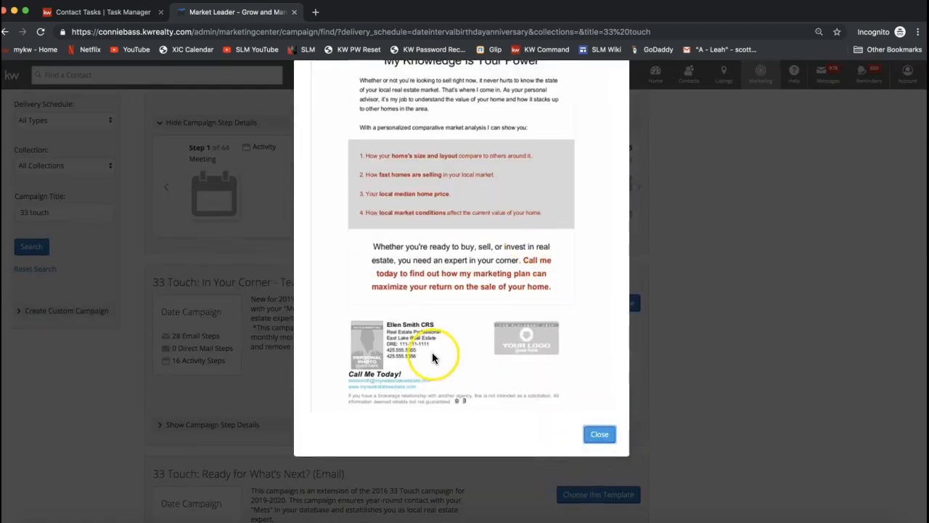
left_click(599, 436)
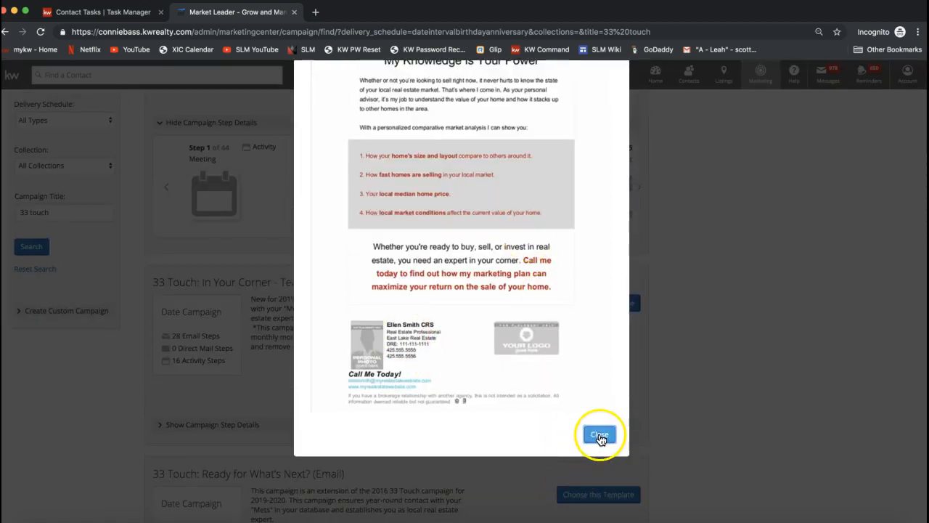
Step: Reopen the Step 2 email preview of the "33 Touch: In Your Corner (Email)" campaign and close it again
scroll(374, 337, "up", 2)
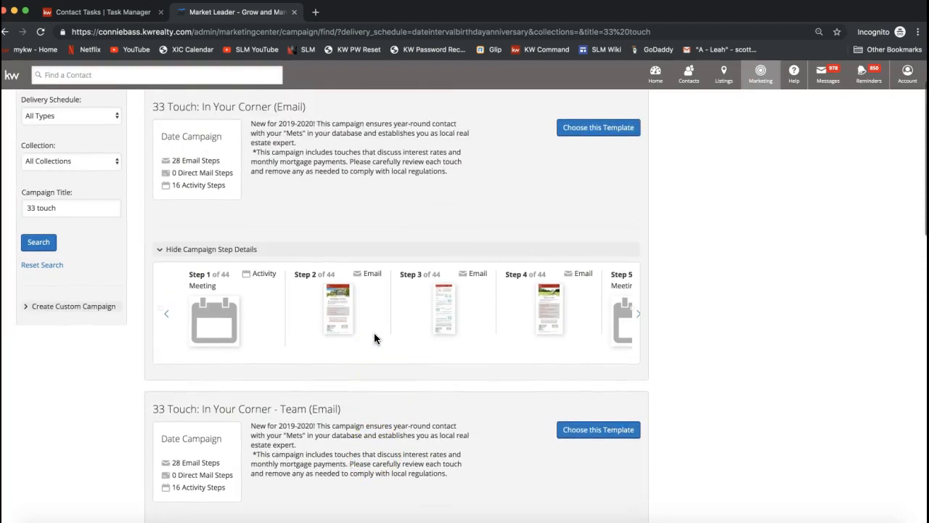
scroll(325, 211, "down", 2)
scroll(325, 211, "up", 2)
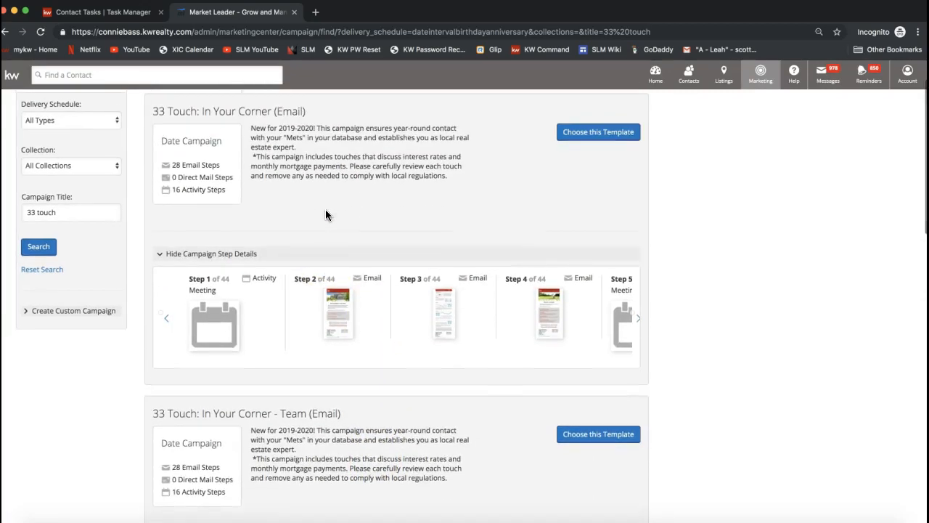
left_click(337, 312)
left_click(593, 296)
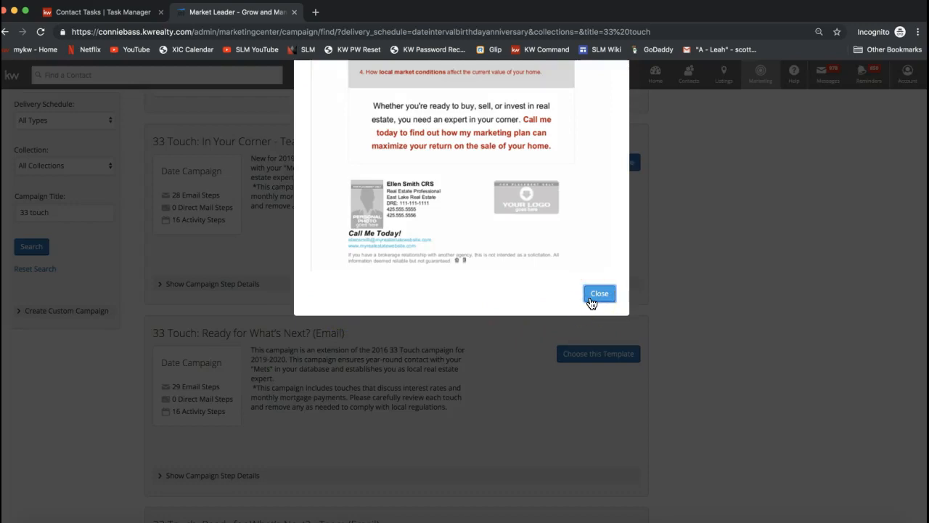
left_click(593, 294)
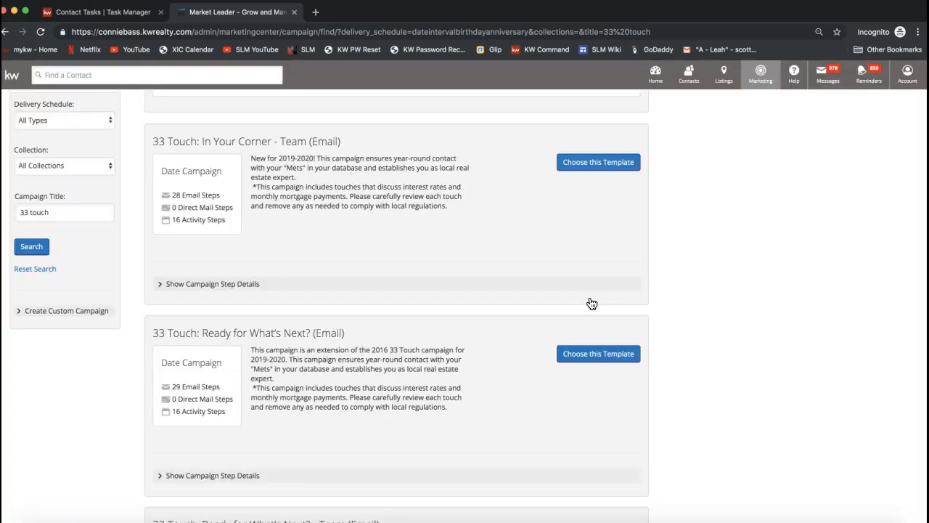
Step: Compare the Team version of the "33 Touch: In Your Corner" campaign with the individual version
scroll(360, 349, "up", 1)
scroll(363, 355, "up", 1)
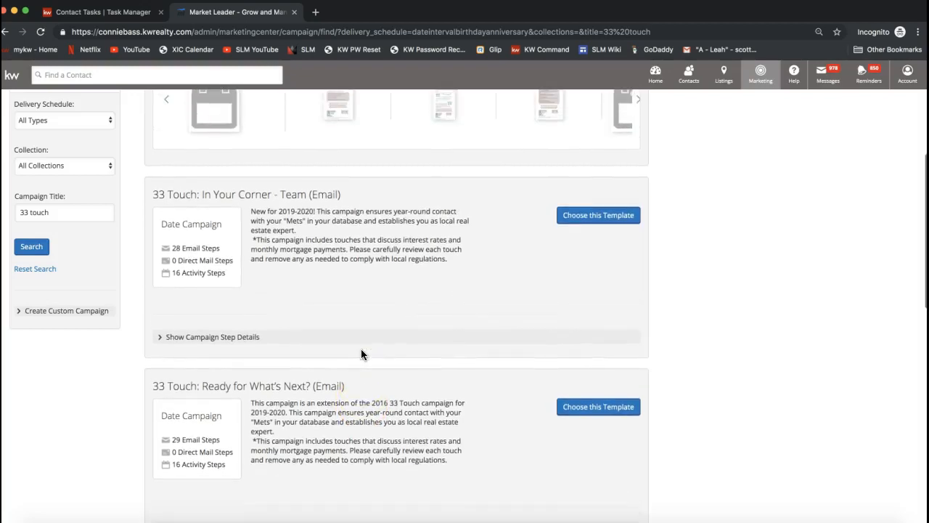
scroll(361, 355, "up", 3)
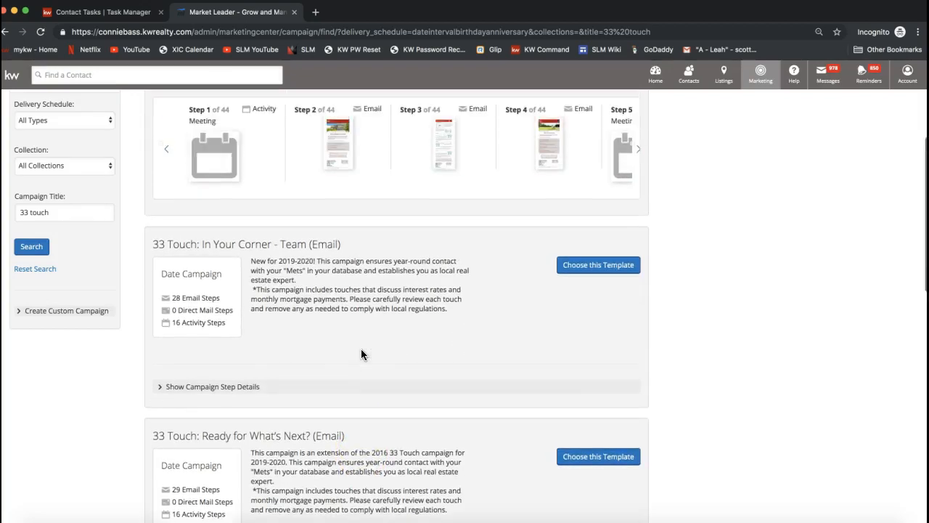
double_click(293, 283)
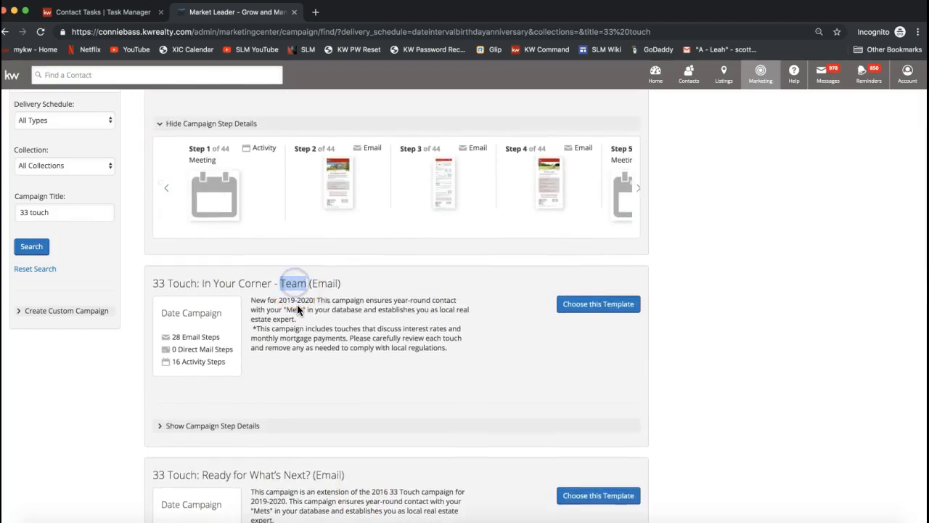
scroll(297, 309, "up", 2)
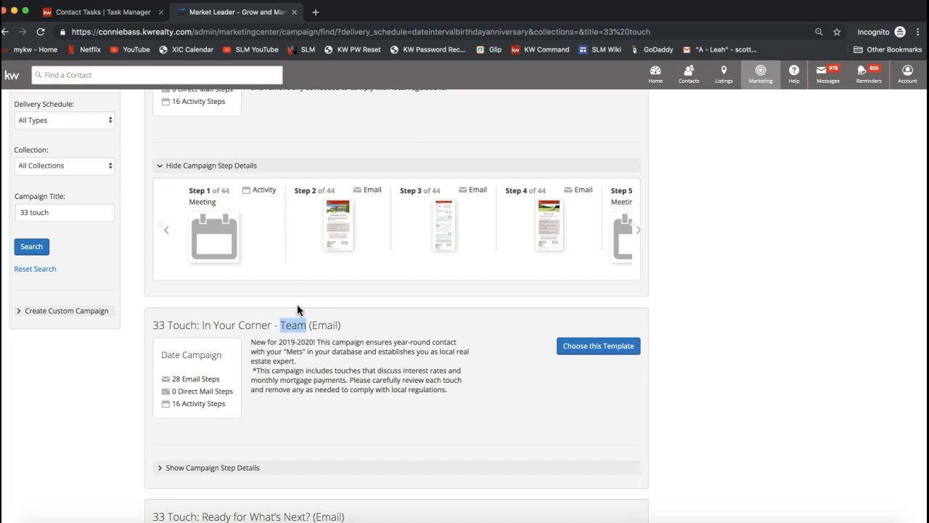
scroll(297, 309, "up", 6)
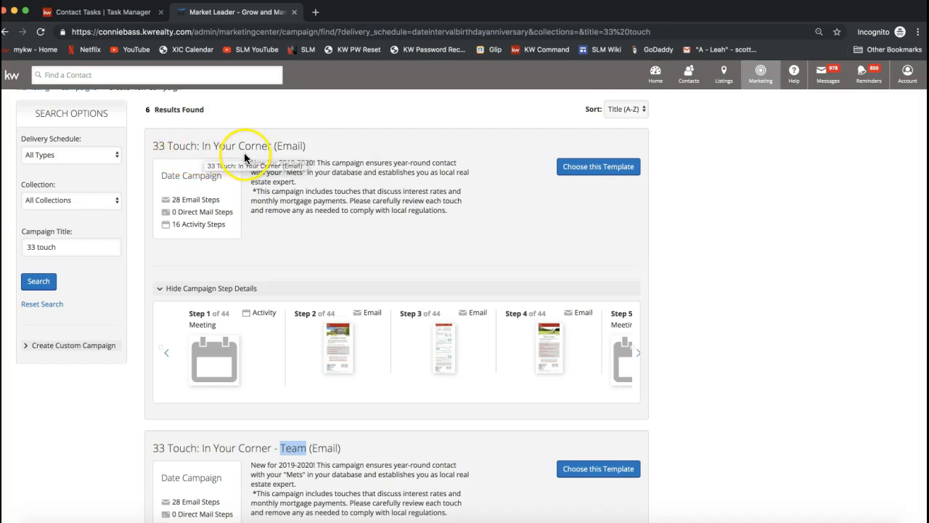
Step: Choose the "33 Touch: In Your Corner (Email)" template for the new campaign
left_click(596, 174)
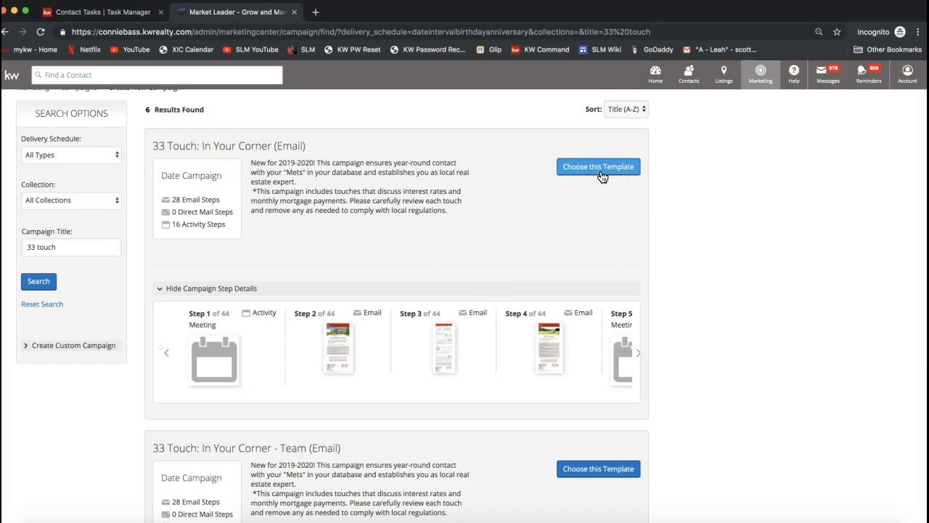
left_click(601, 176)
left_click(601, 175)
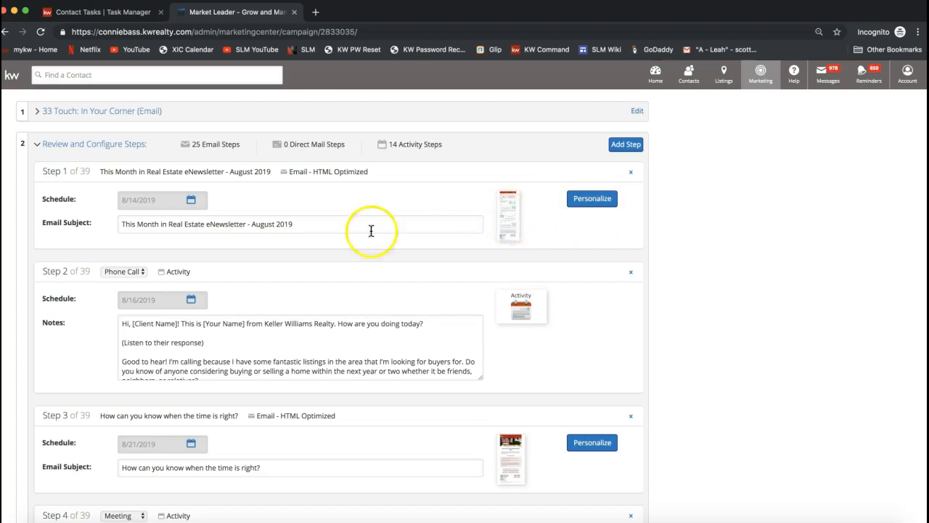
Step: Review the Step 1 newsletter's email subject and look through all the scheduled email and activity steps of the campaign
triple_click(222, 224)
left_click_drag(42, 224, 91, 223)
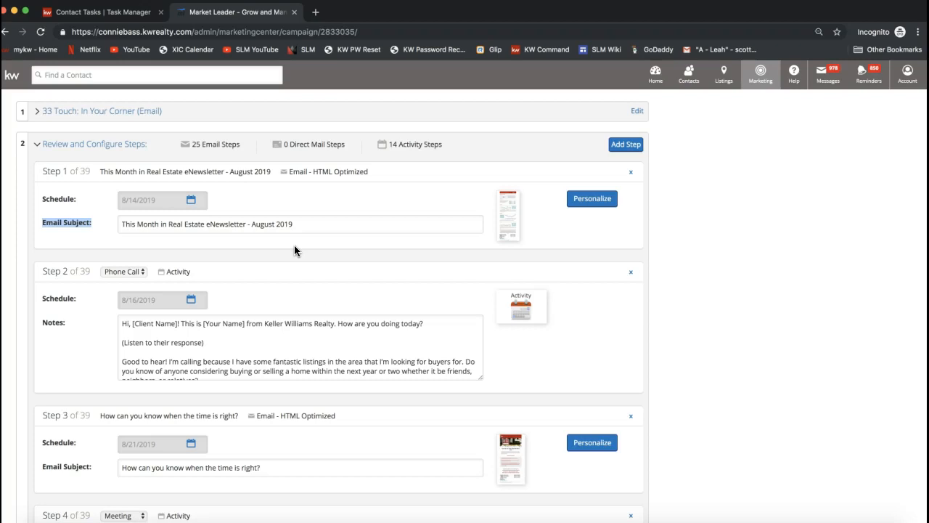
left_click(357, 246)
scroll(358, 247, "down", 10)
scroll(357, 251, "down", 15)
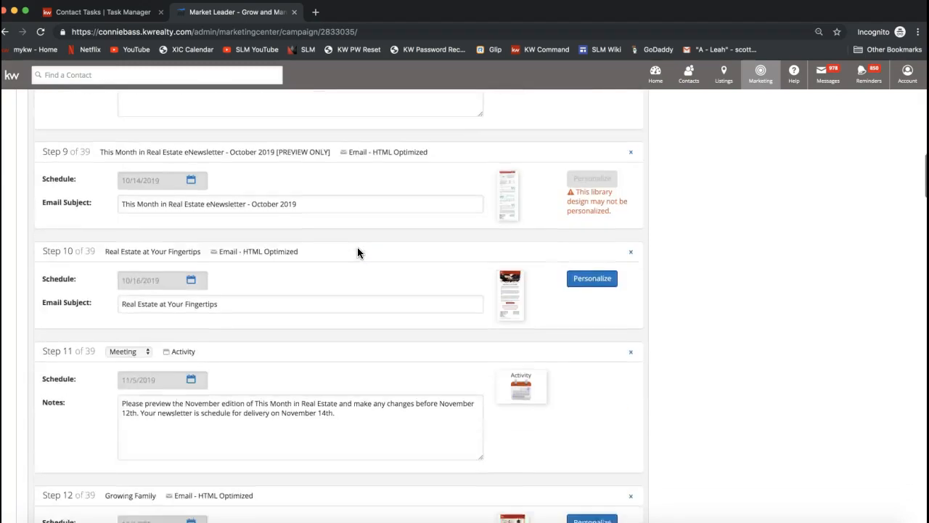
scroll(357, 252, "down", 20)
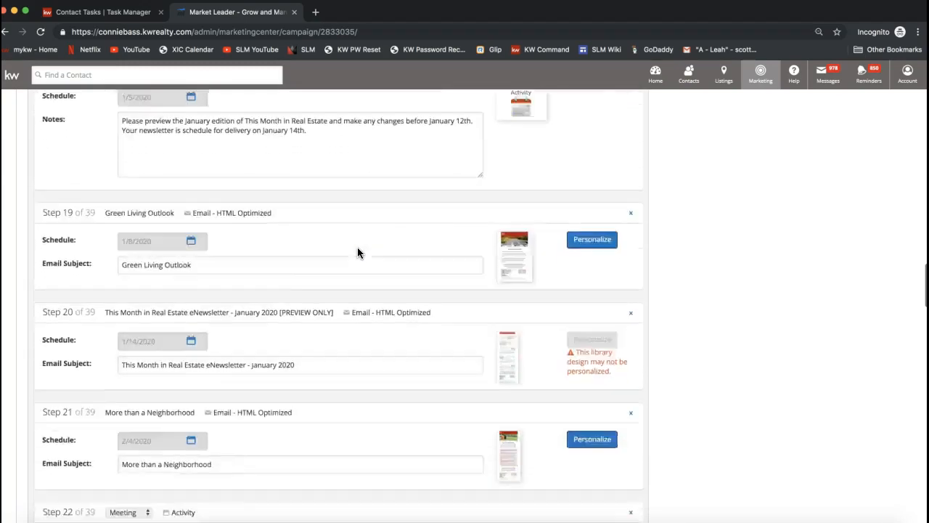
scroll(357, 252, "down", 10)
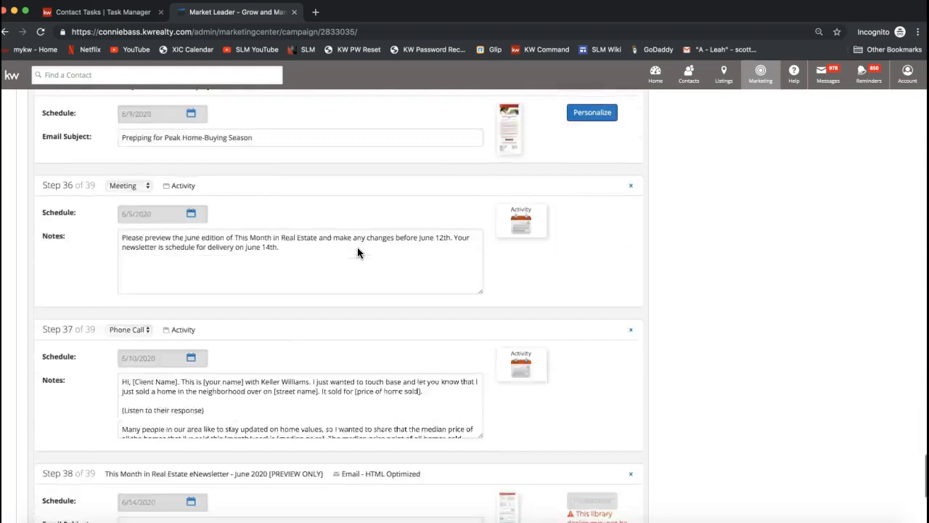
Step: Save the campaign's configured steps and continue to the remaining setup sections
left_click(79, 411)
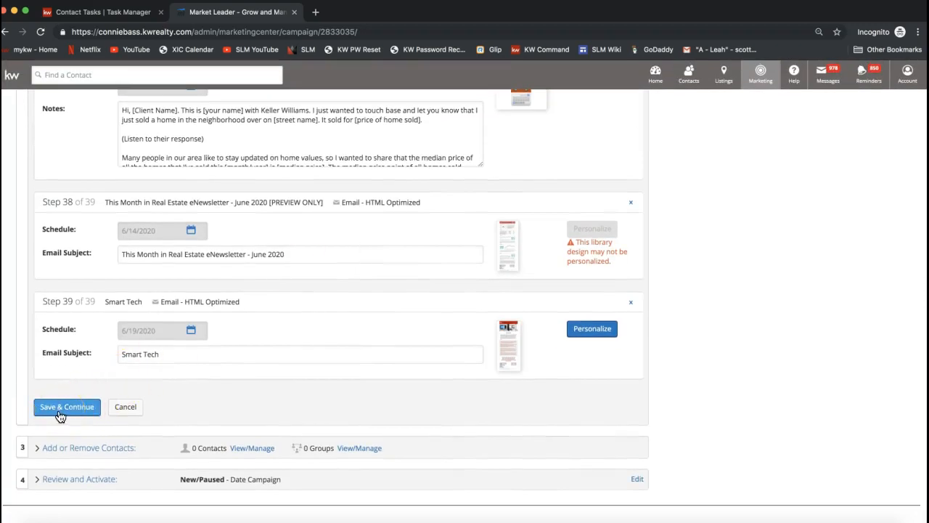
left_click(592, 334)
left_click(57, 415)
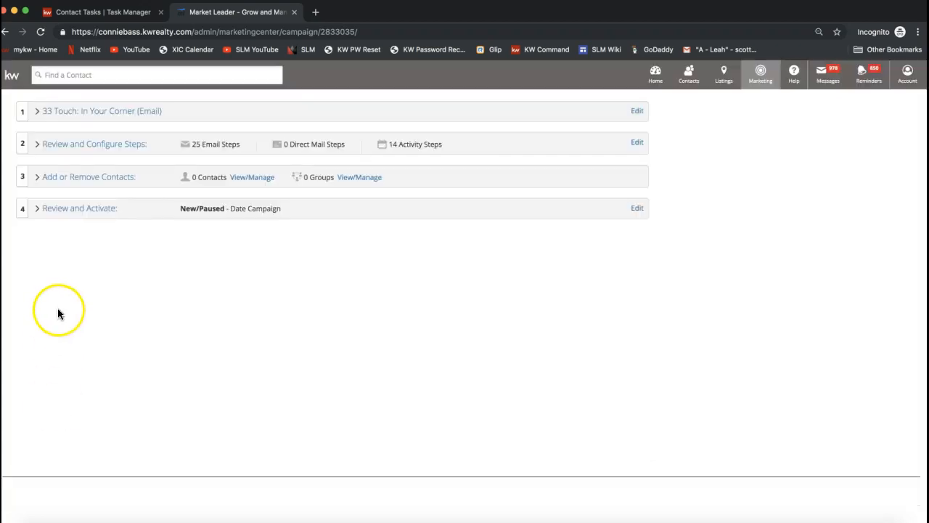
Step: Add the Buyers, Open House Visitors and Sellers groups to the campaign's recipients
left_click(77, 183)
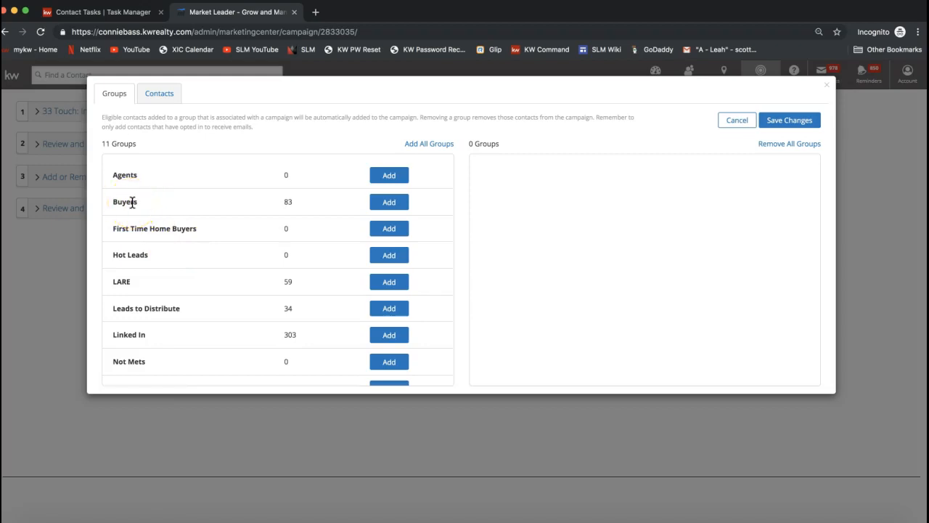
left_click(383, 208)
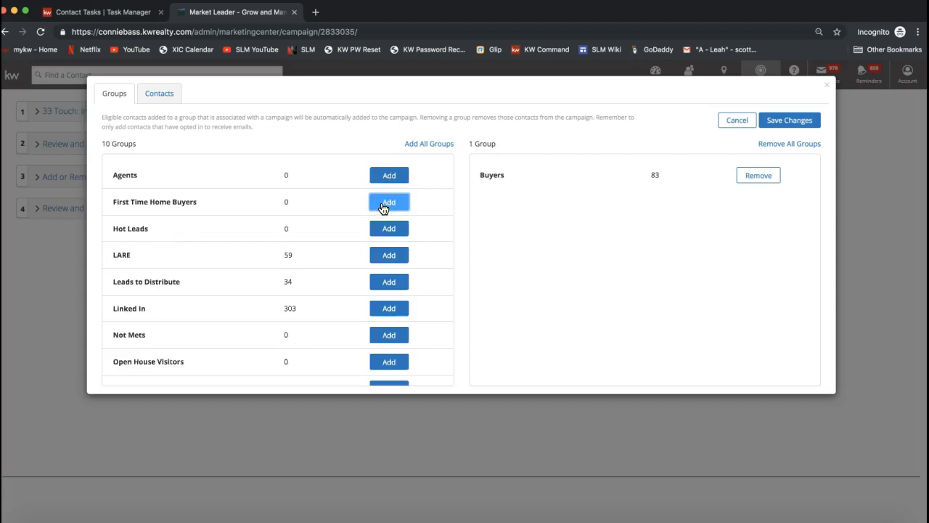
scroll(241, 341, "down", 2)
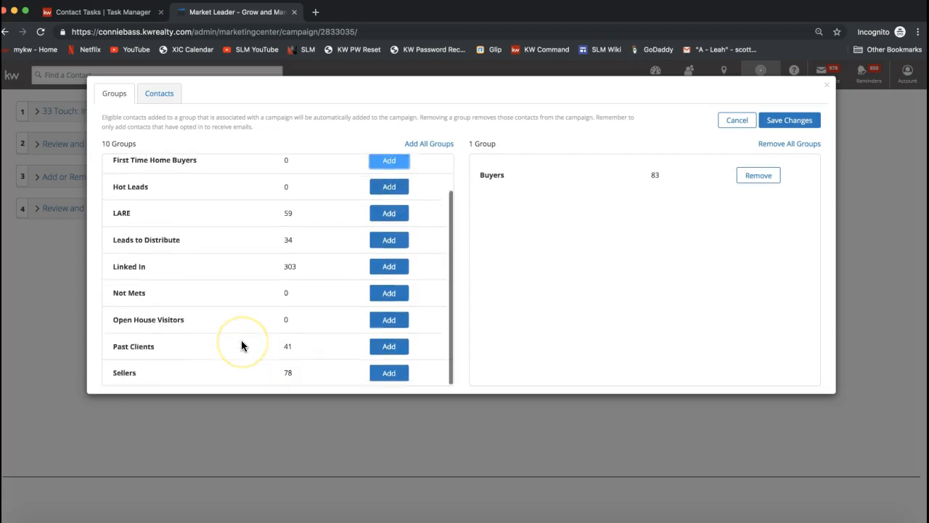
left_click(387, 321)
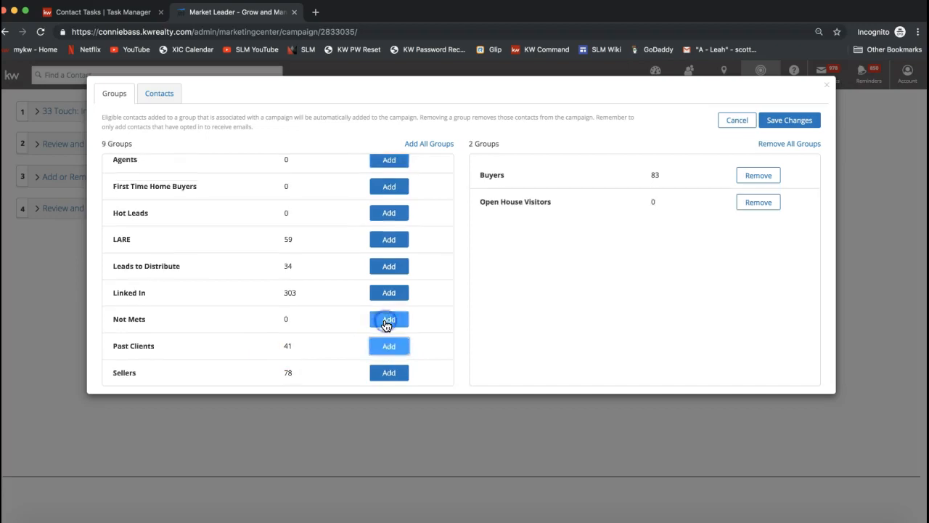
left_click(388, 374)
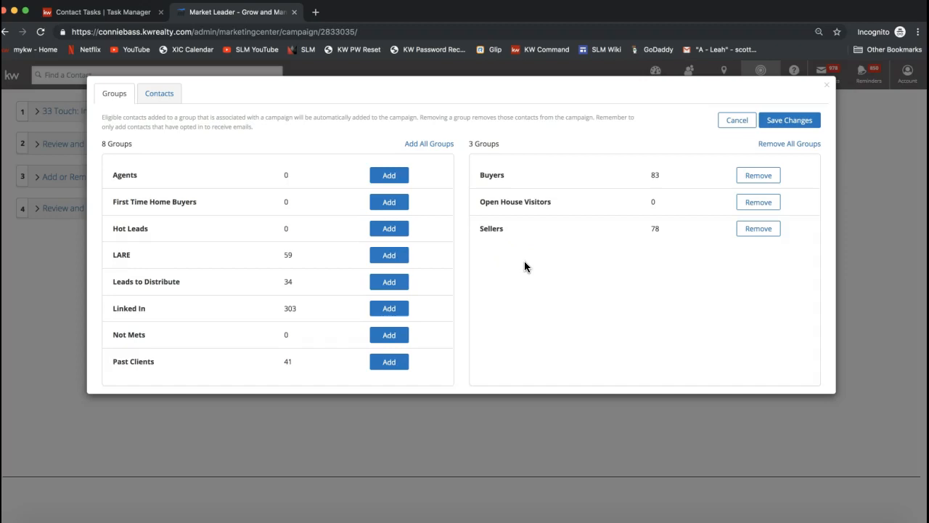
double_click(490, 175)
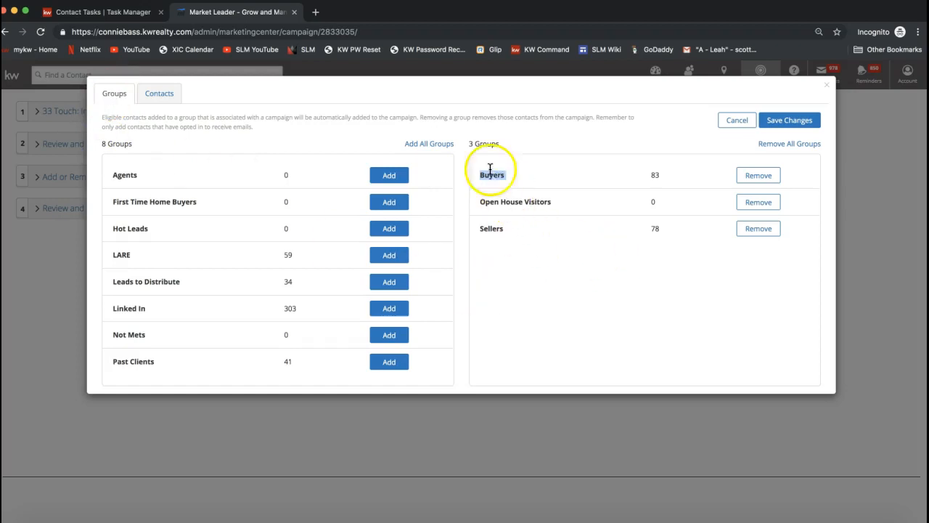
left_click_drag(468, 143, 502, 145)
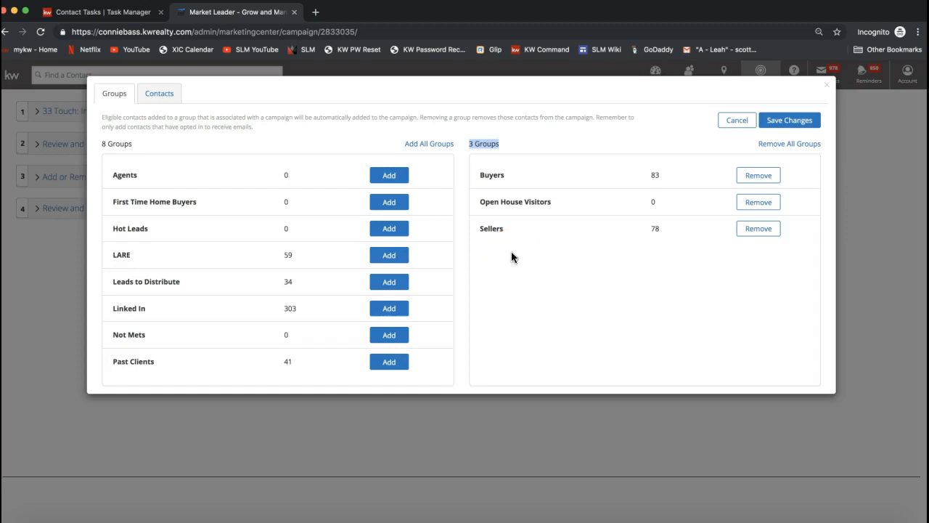
double_click(491, 175)
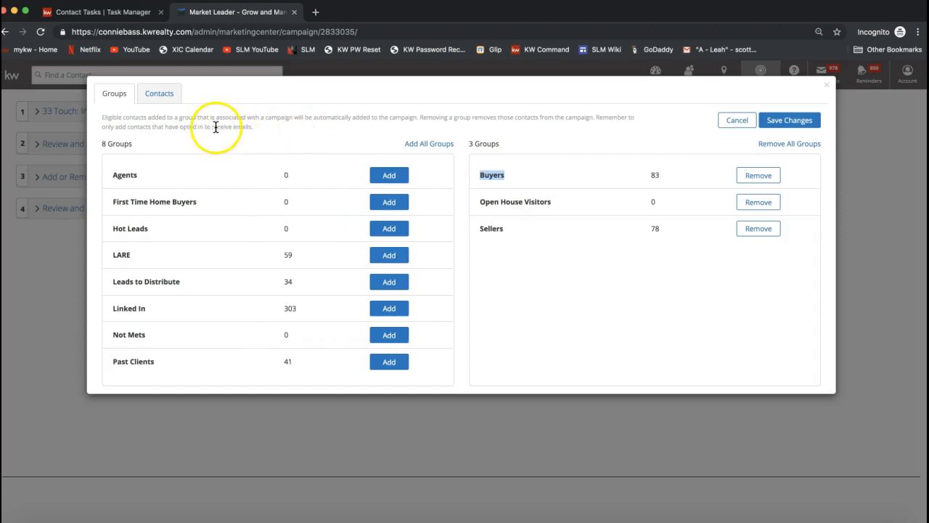
Step: Add all eligible individual contacts to the campaign except the second listed buyer, and save the recipient changes
left_click(164, 98)
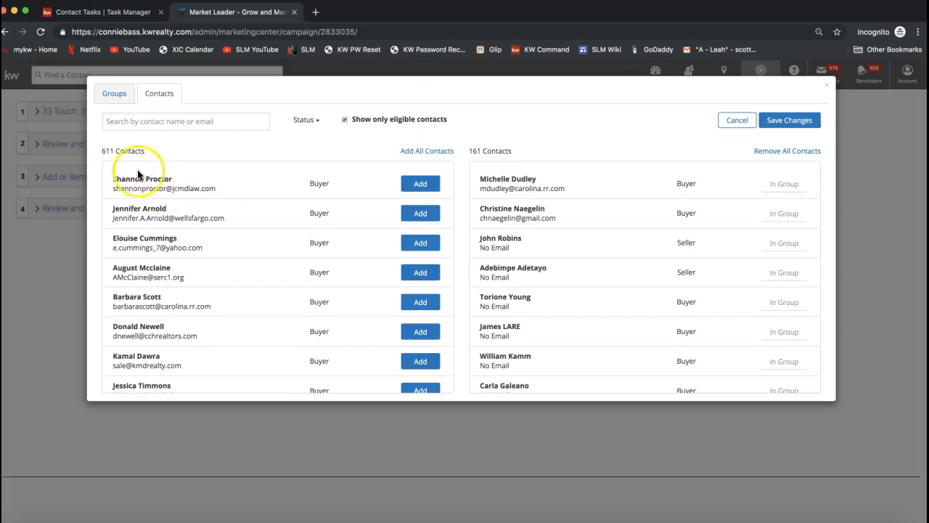
left_click_drag(103, 151, 150, 153)
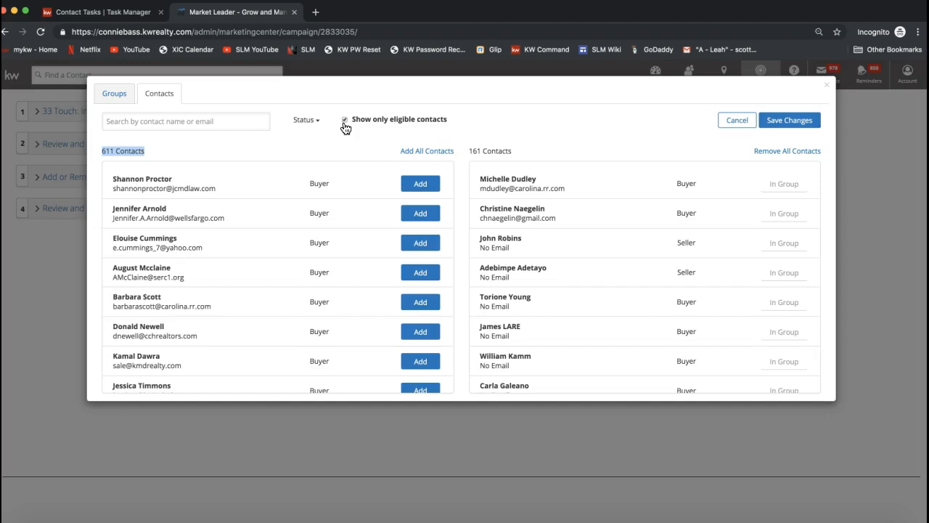
left_click(309, 121)
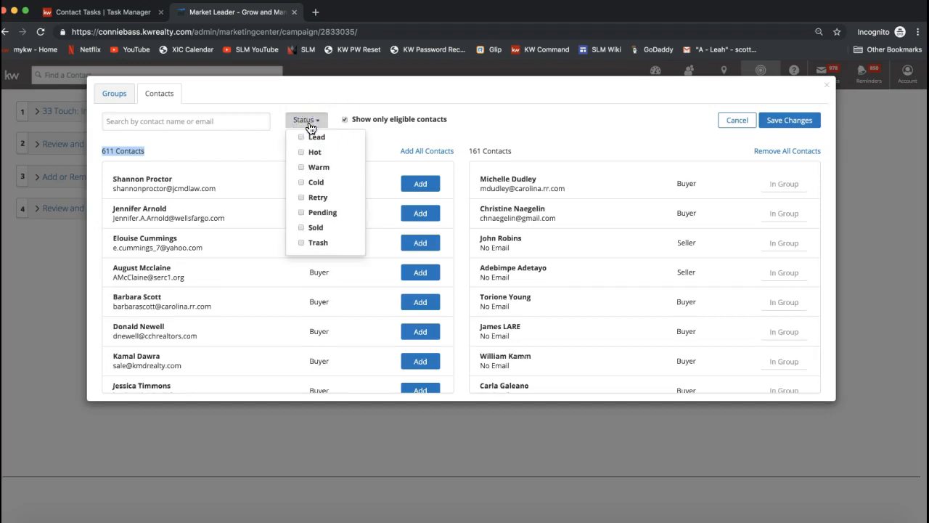
left_click(230, 121)
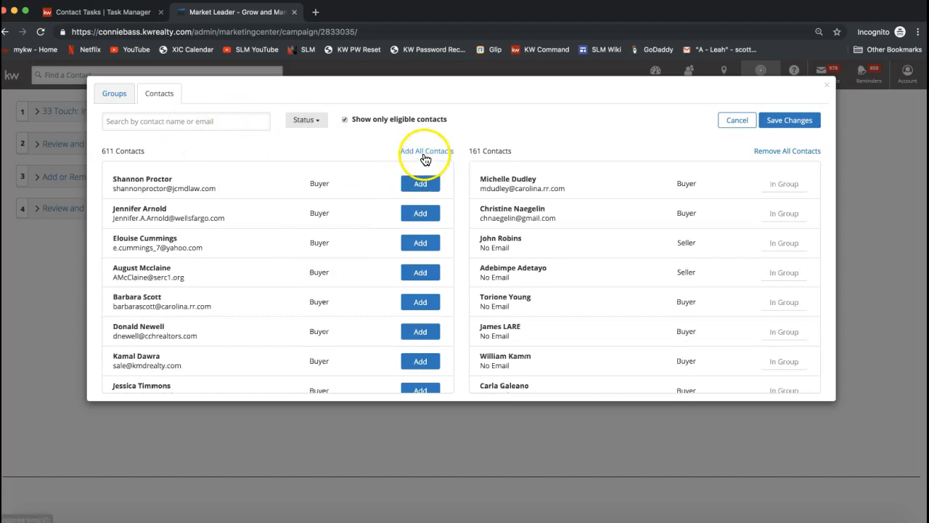
left_click(427, 152)
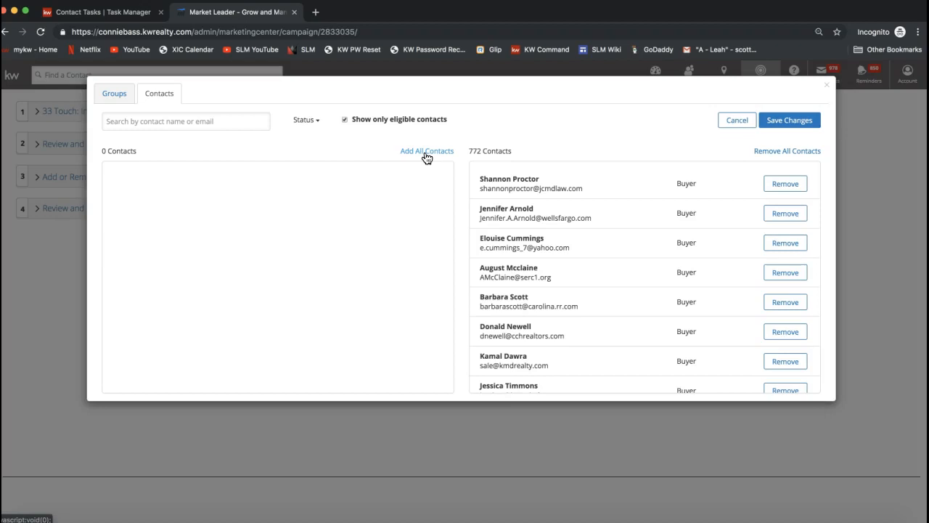
left_click(808, 125)
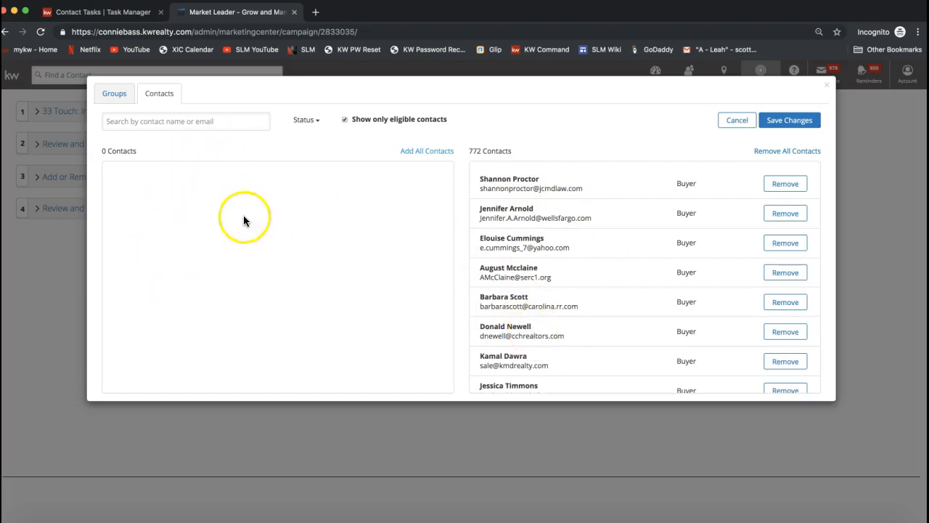
left_click(786, 214)
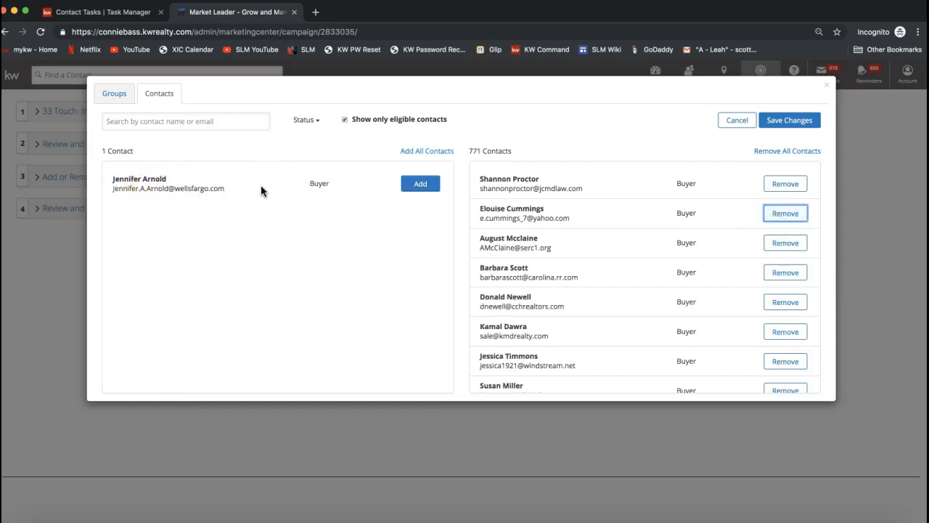
left_click(798, 124)
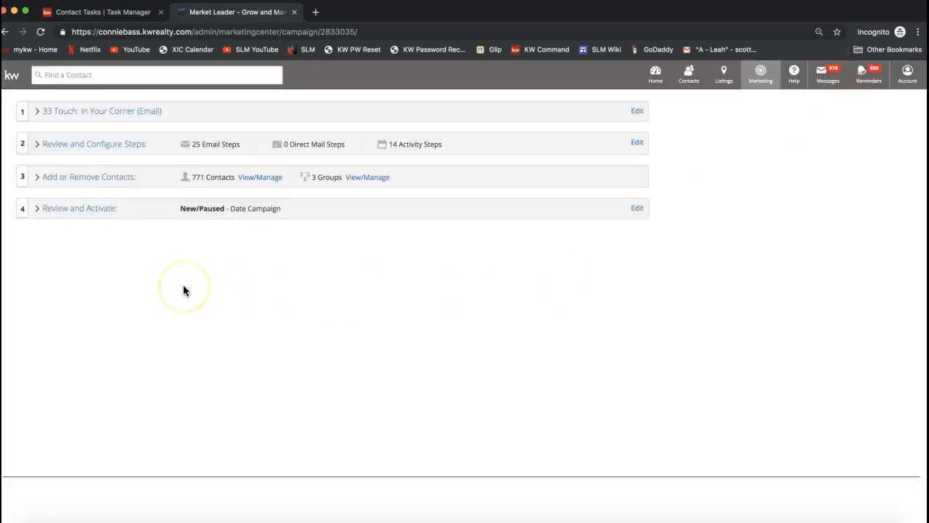
Step: Open the campaign's Review and Activate section, discarding unsaved edits, and accept the statement that all email recipients have opted in
left_click(60, 211)
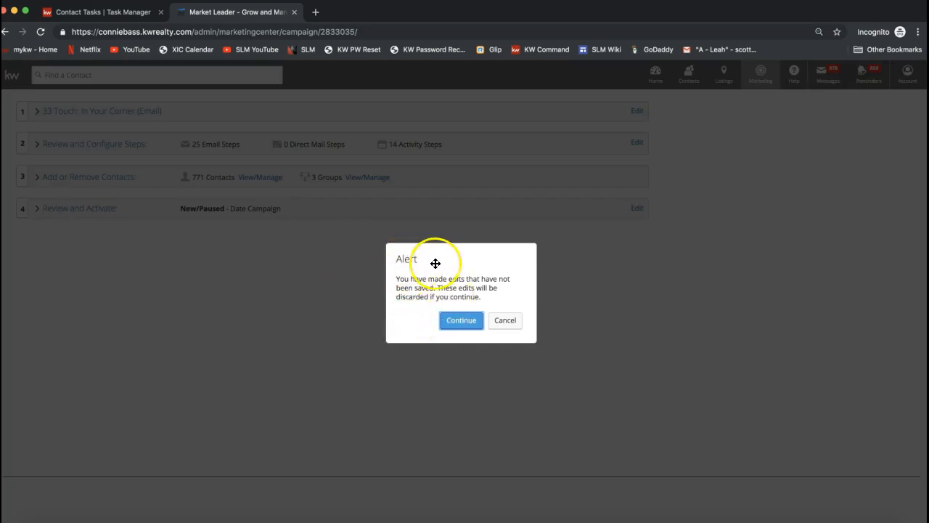
left_click(455, 325)
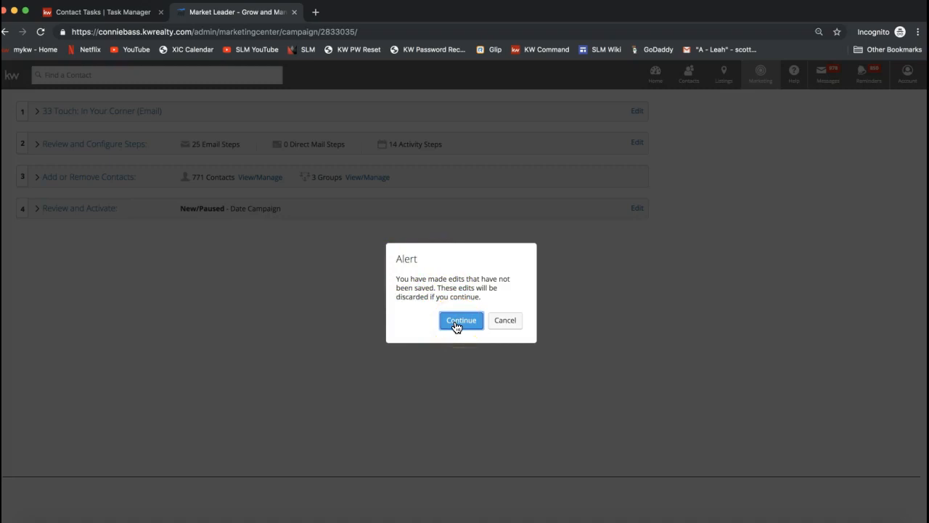
left_click(468, 324)
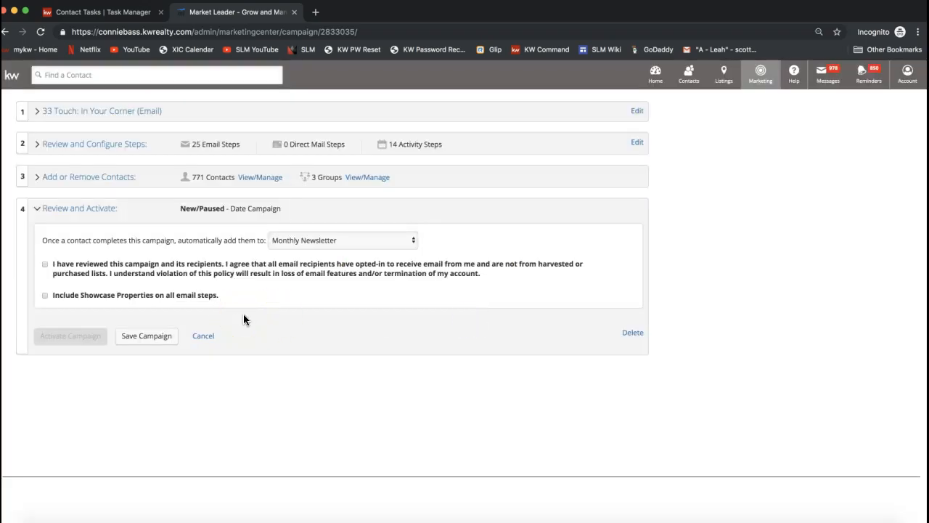
left_click(44, 264)
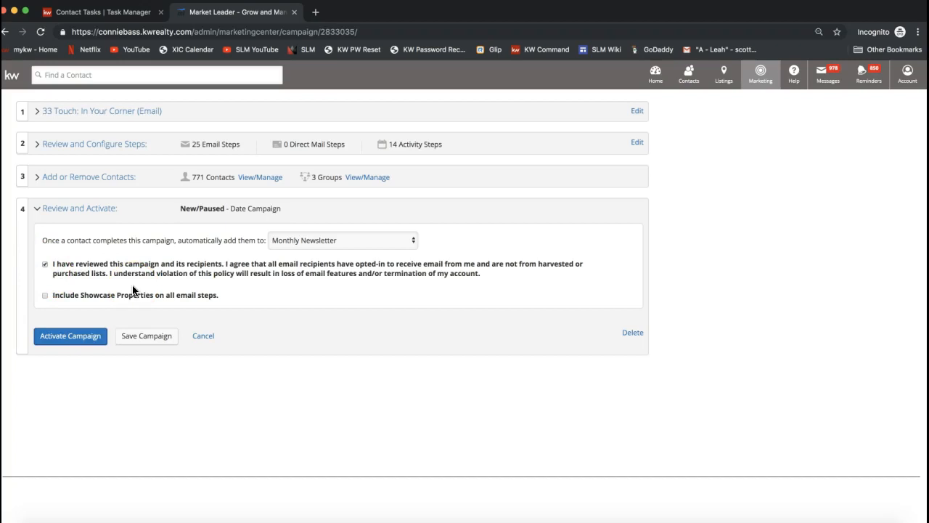
Step: Keep Monthly Newsletter as the follow-up for contacts who complete the campaign, and activate the campaign
left_click(290, 241)
left_click(189, 244)
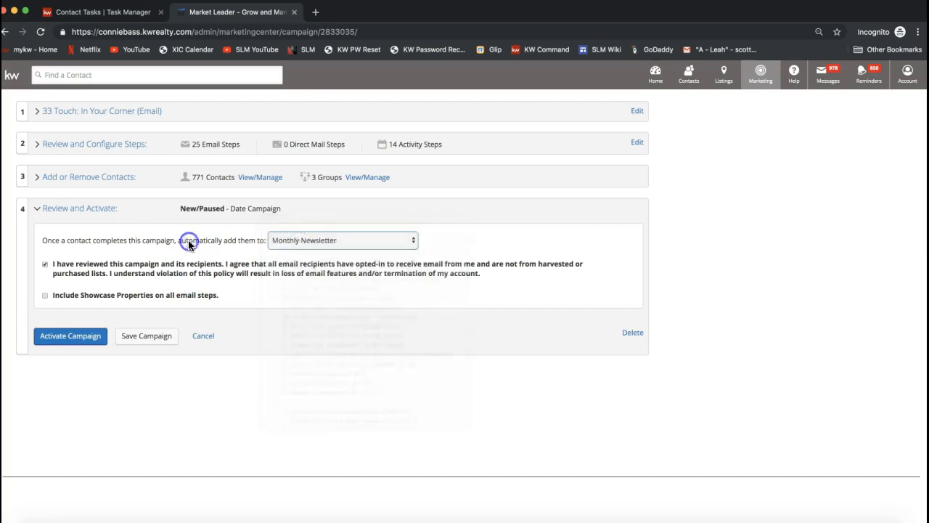
left_click(90, 240)
left_click_drag(90, 240, 143, 241)
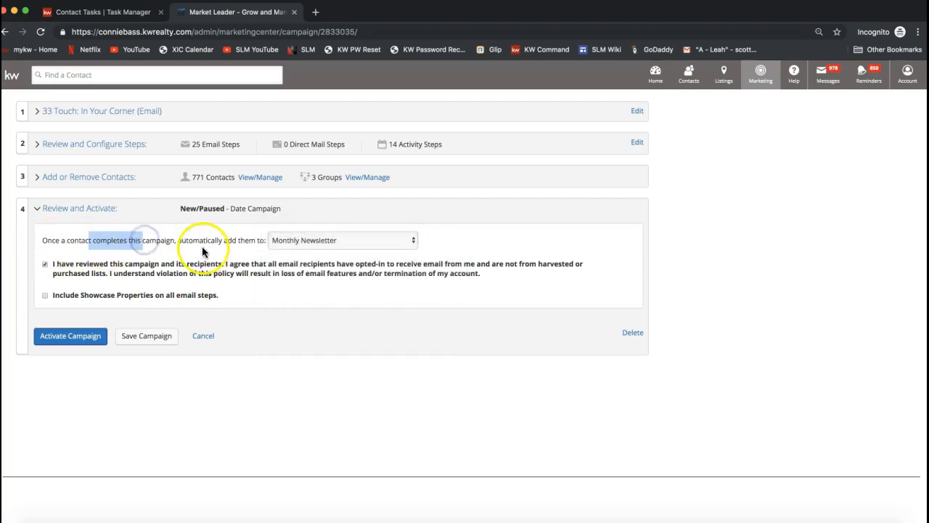
left_click(283, 243)
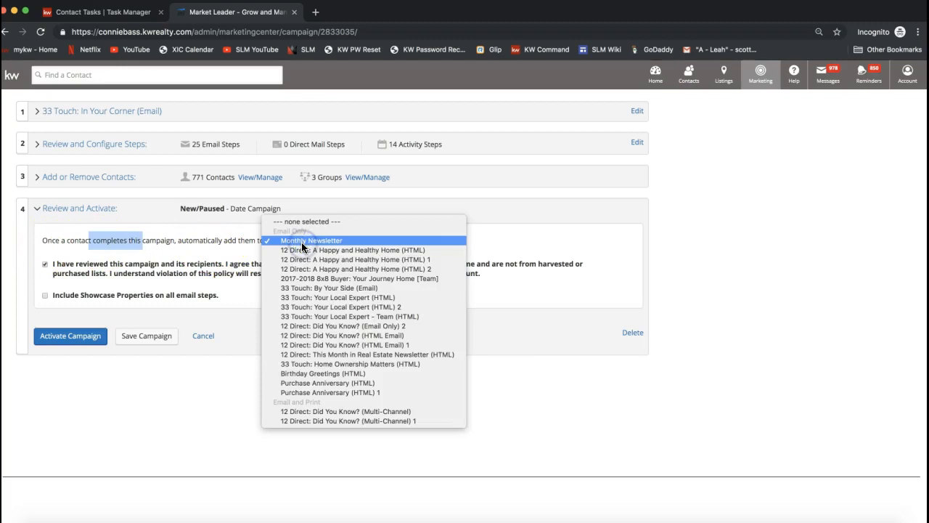
left_click(301, 244)
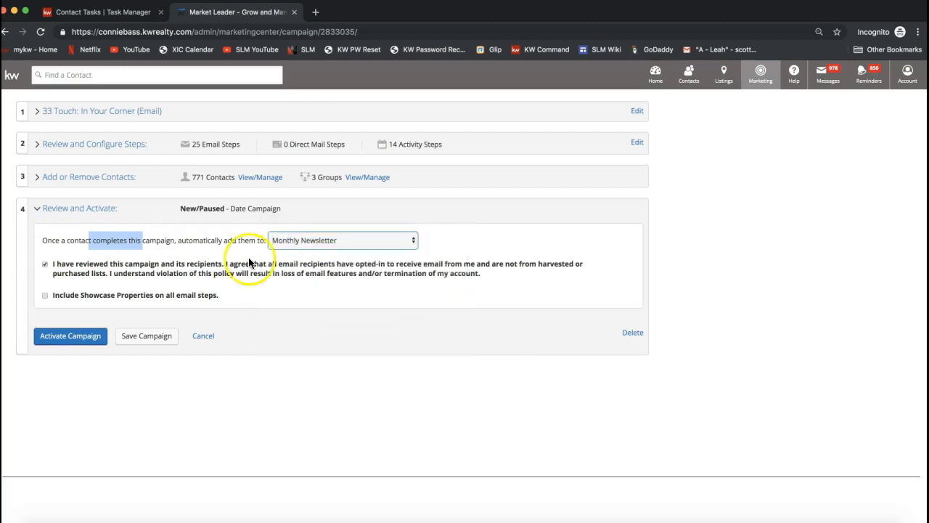
left_click(303, 244)
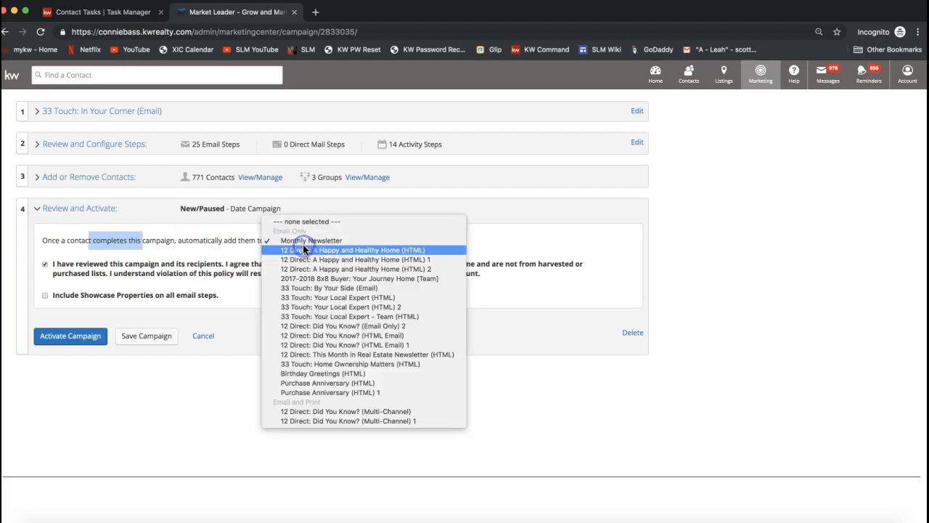
left_click(217, 242)
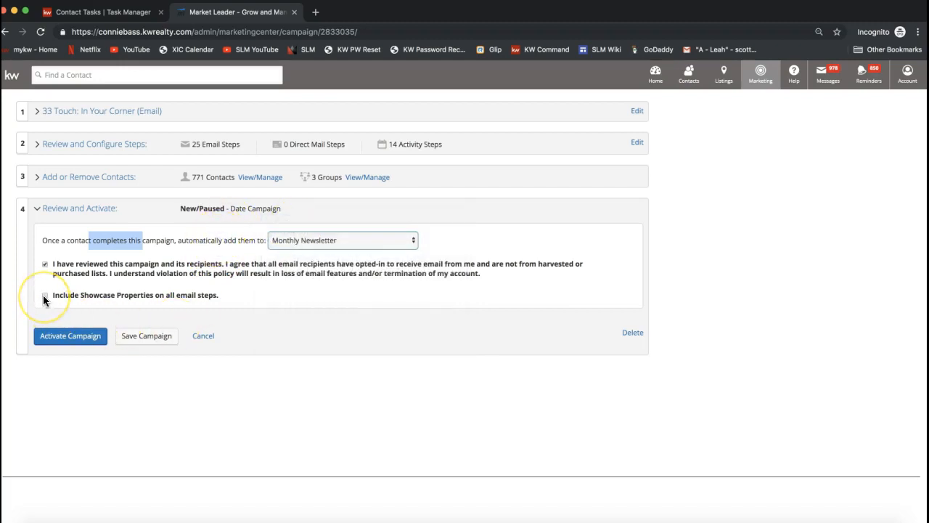
left_click(68, 346)
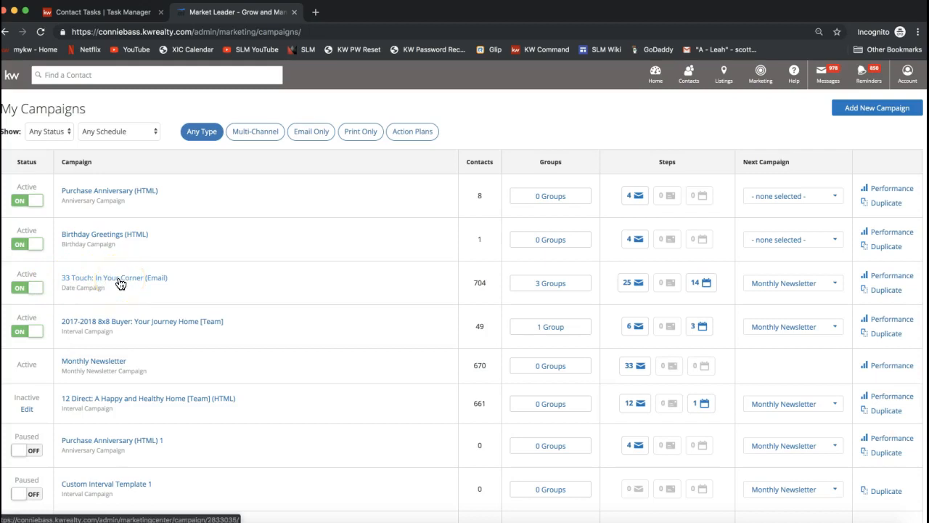
double_click(482, 284)
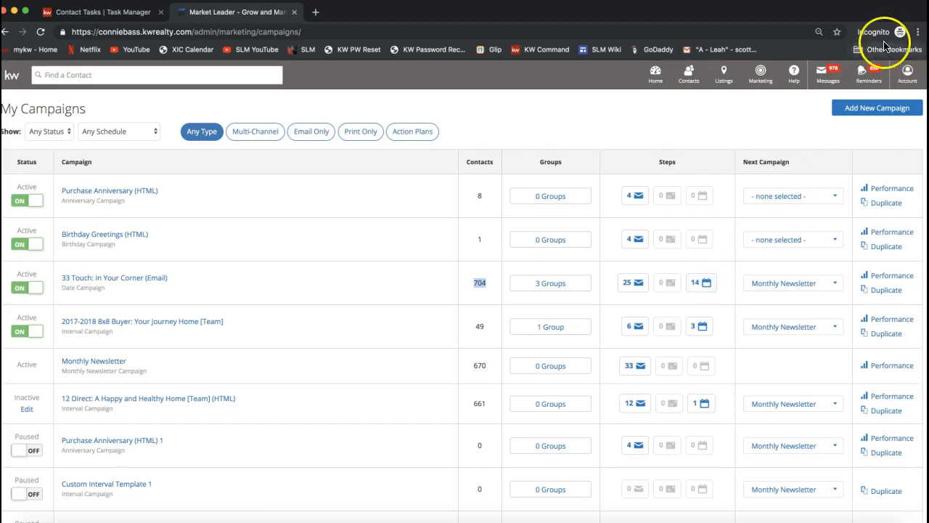
Step: Open the My Account settings and make the profile and marketing details editable
left_click(908, 81)
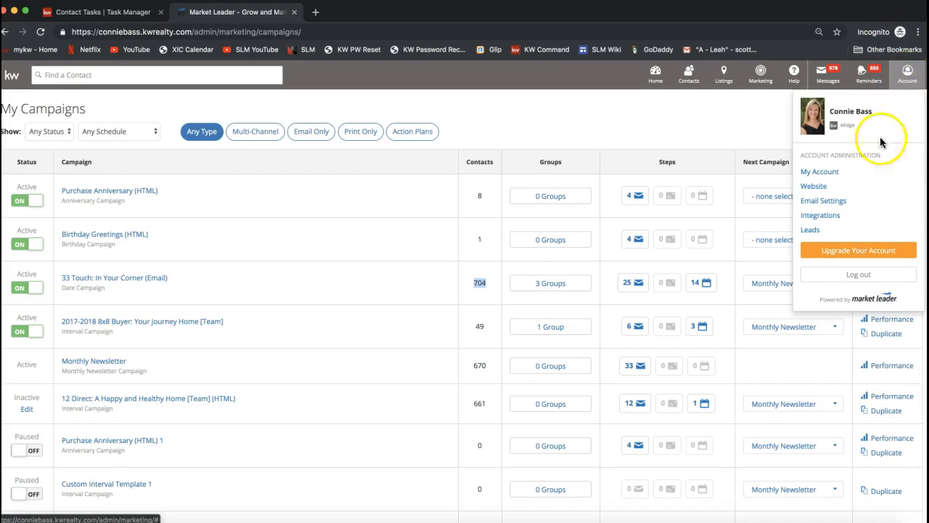
left_click(820, 173)
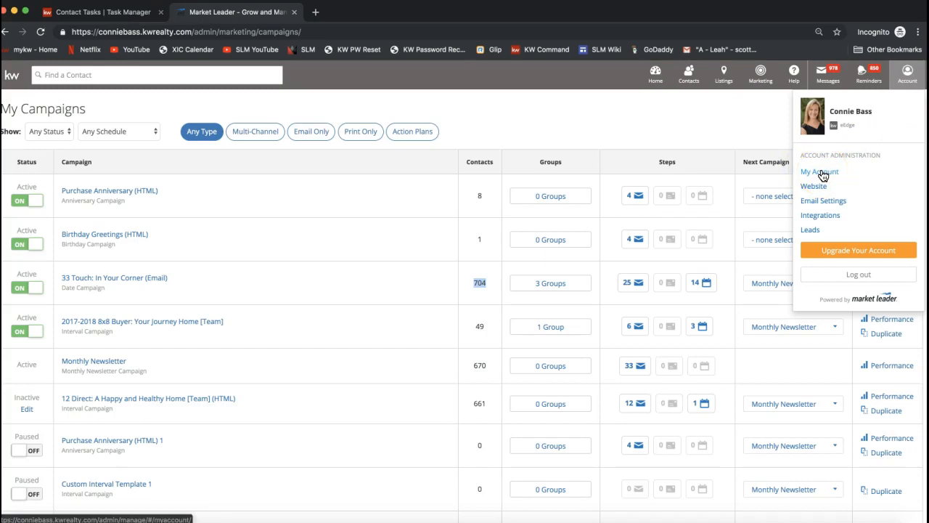
left_click(908, 76)
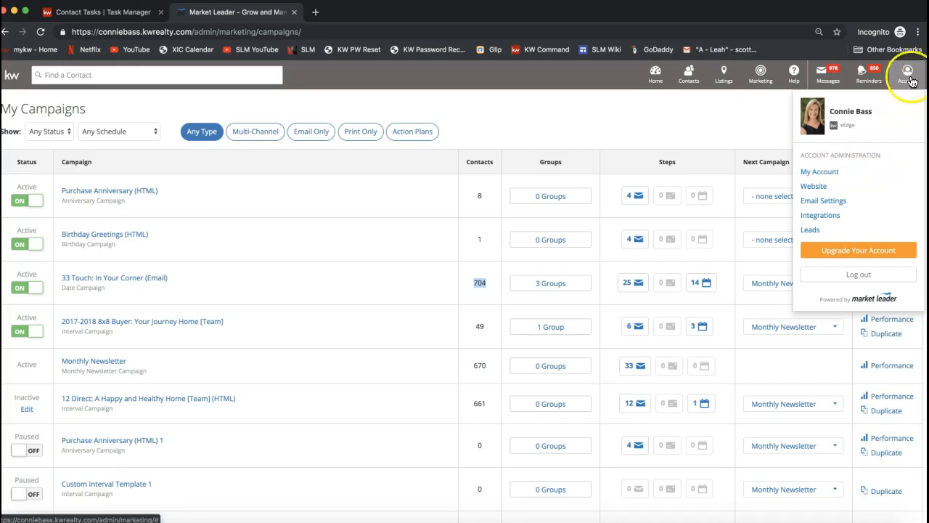
left_click(815, 174)
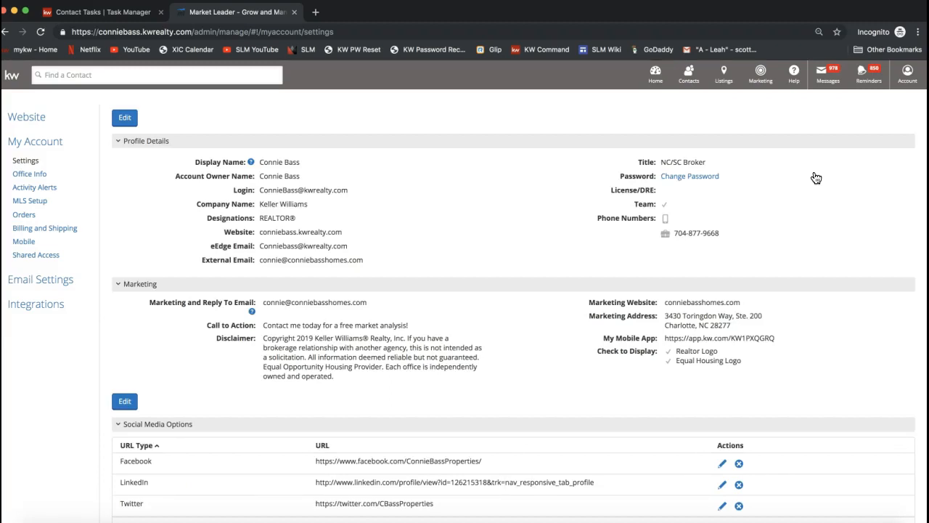
left_click(125, 120)
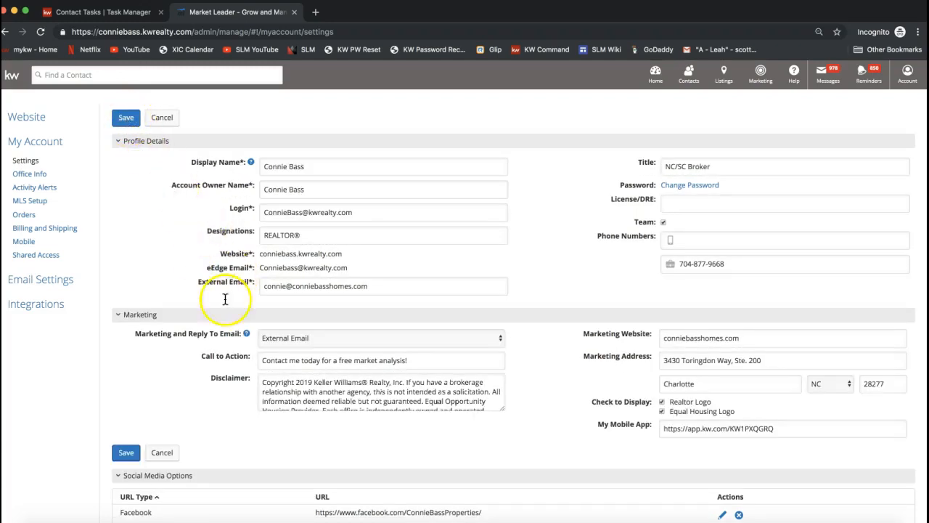
Step: Check the display name and the mobile and office phone number fields in the profile details
left_click(298, 166)
triple_click(299, 166)
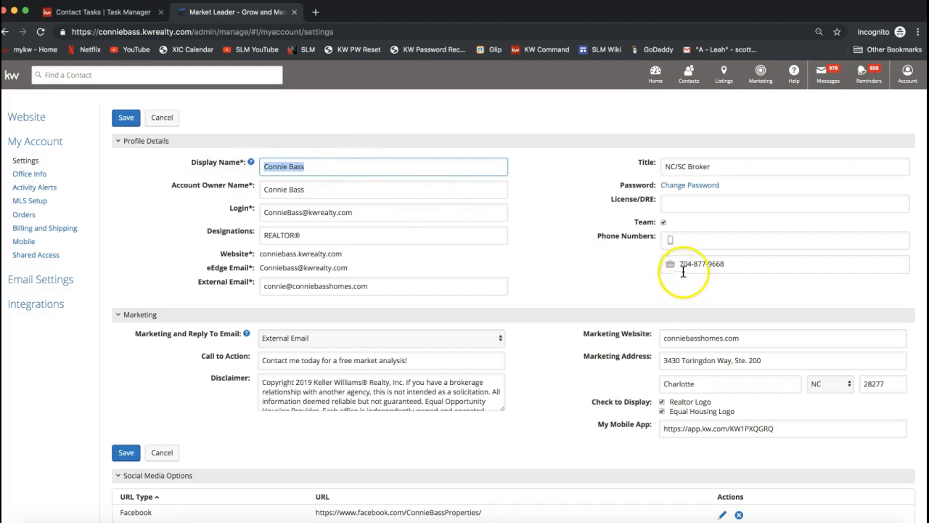
left_click_drag(599, 239, 703, 263)
left_click(703, 264)
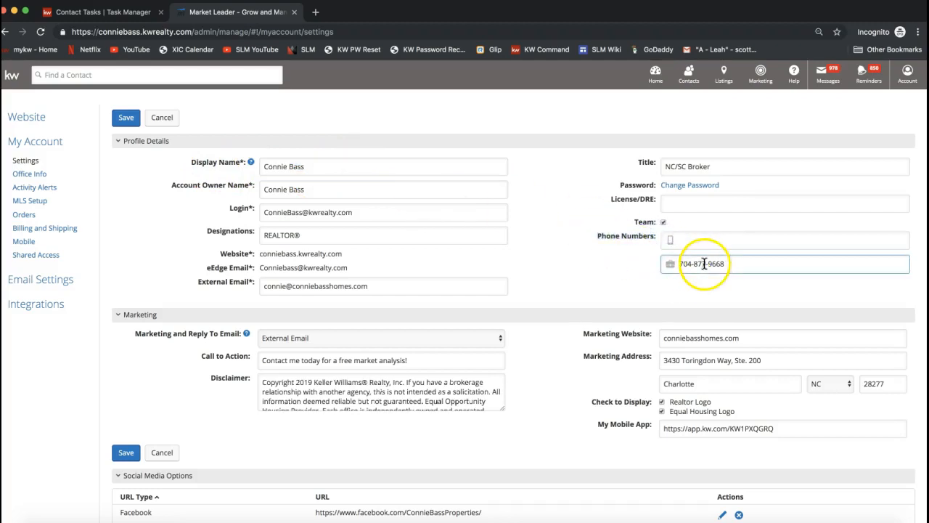
triple_click(702, 263)
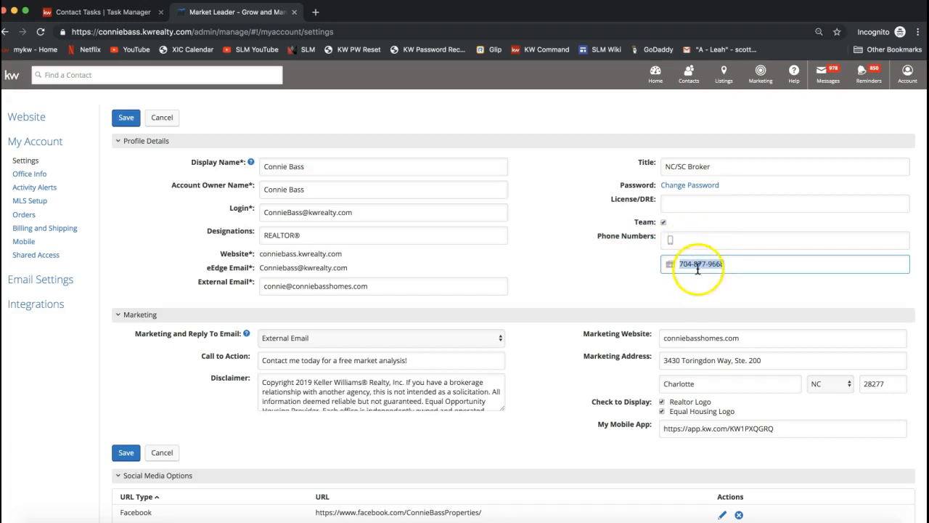
left_click(692, 240)
left_click(612, 259)
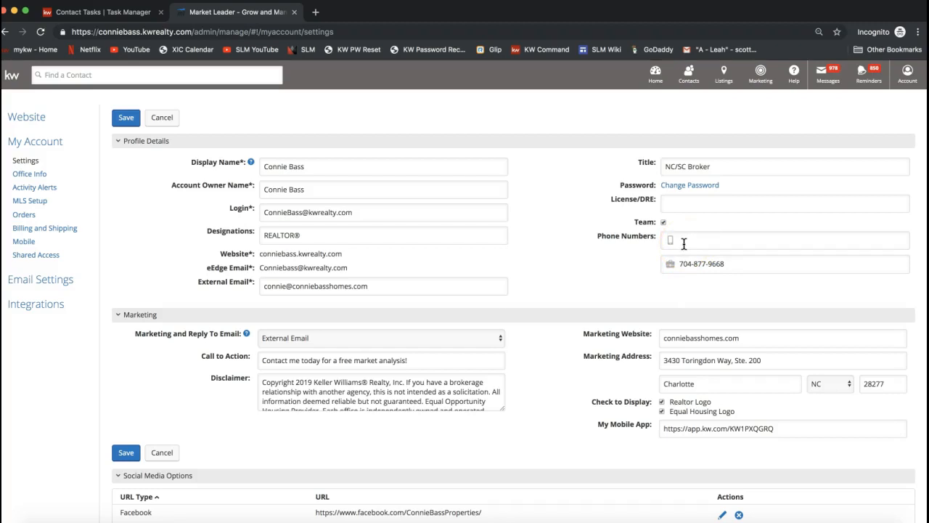
Step: Check the external email address and select it as the Marketing and Reply To Email
left_click(208, 284)
left_click_drag(208, 284, 373, 288)
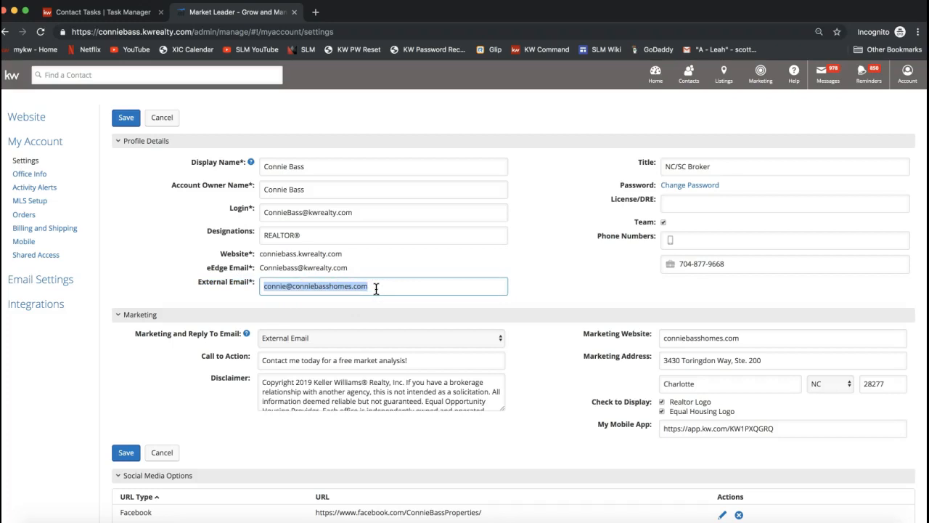
triple_click(282, 286)
left_click_drag(197, 289, 249, 283)
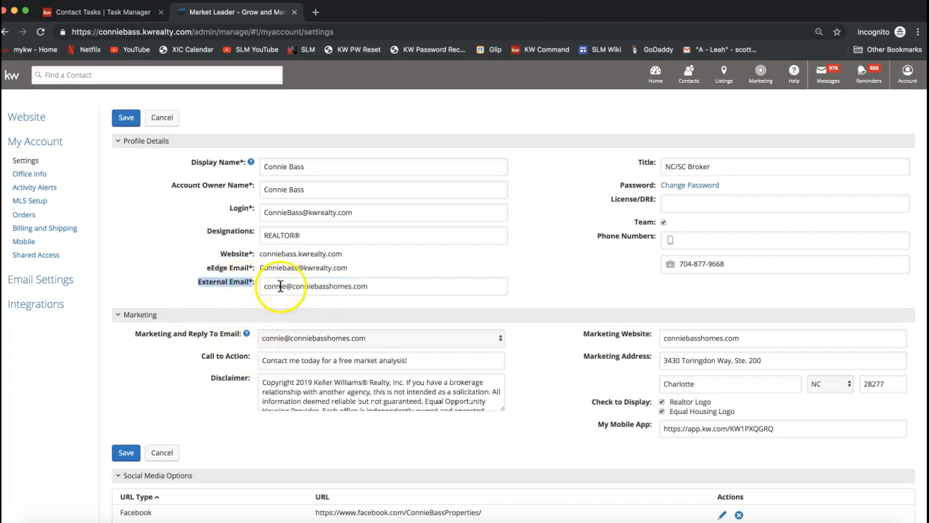
left_click(135, 337)
left_click_drag(136, 336, 245, 336)
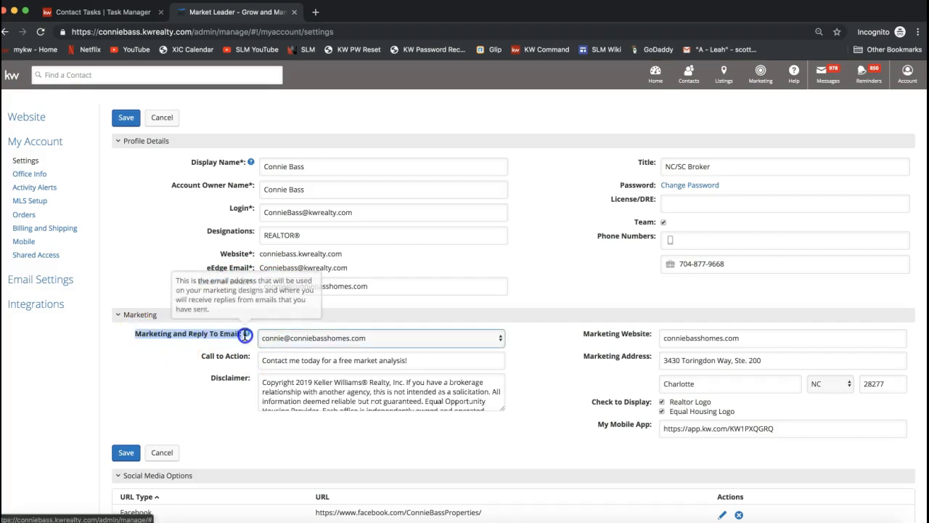
left_click(303, 340)
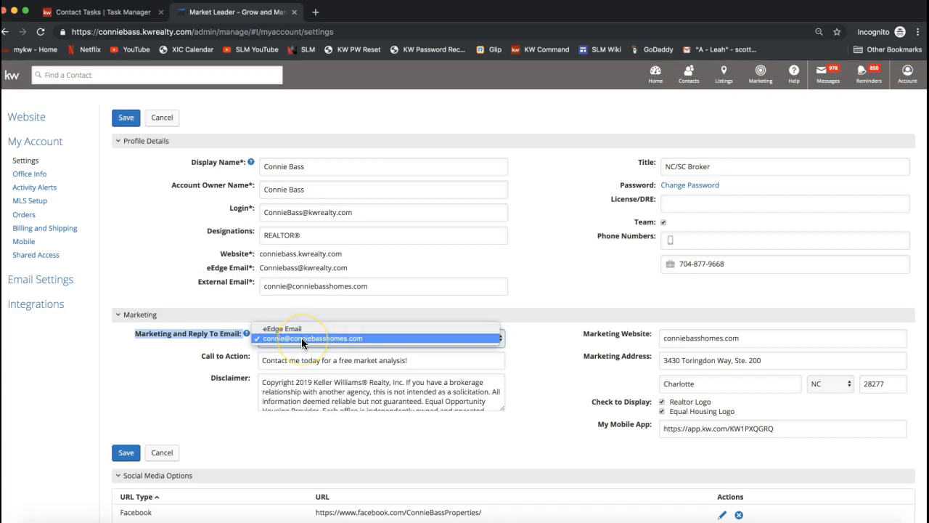
left_click(301, 339)
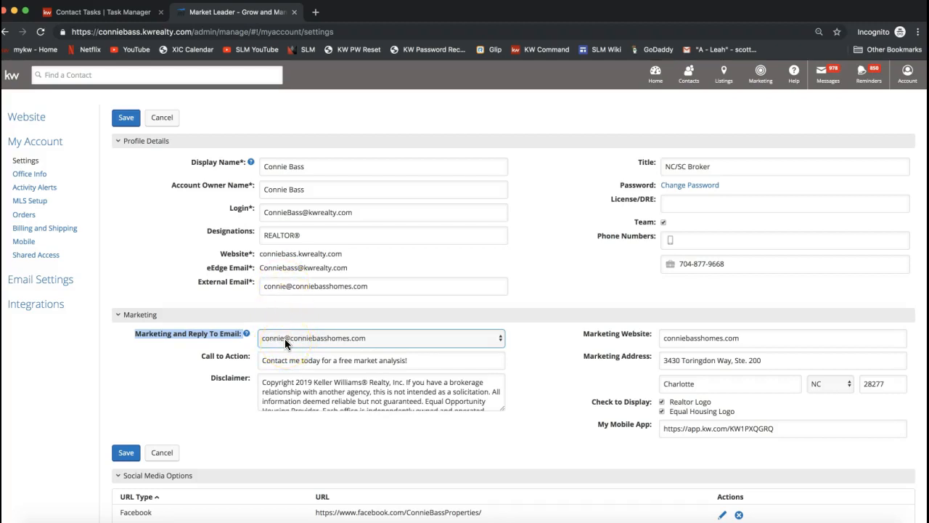
Step: Check the marketing website and mobile app link, and save the profile and marketing details
double_click(705, 338)
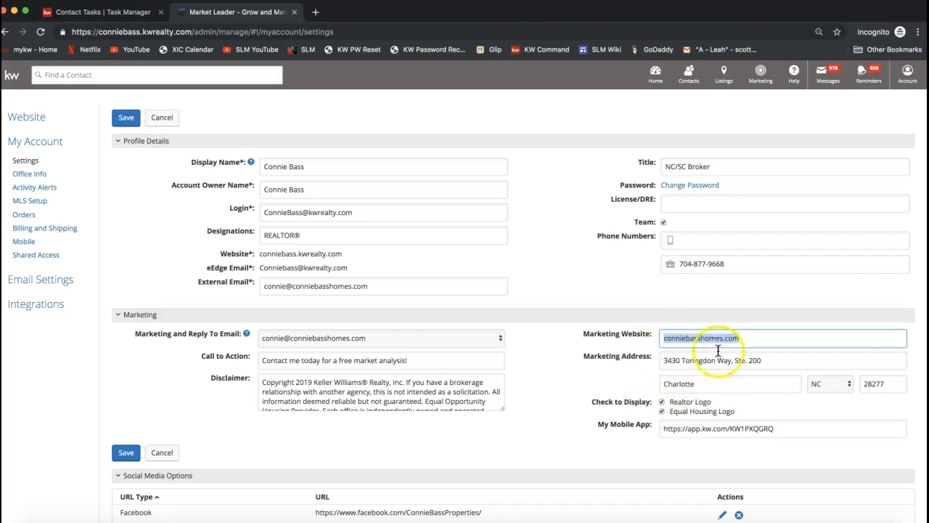
left_click(691, 430)
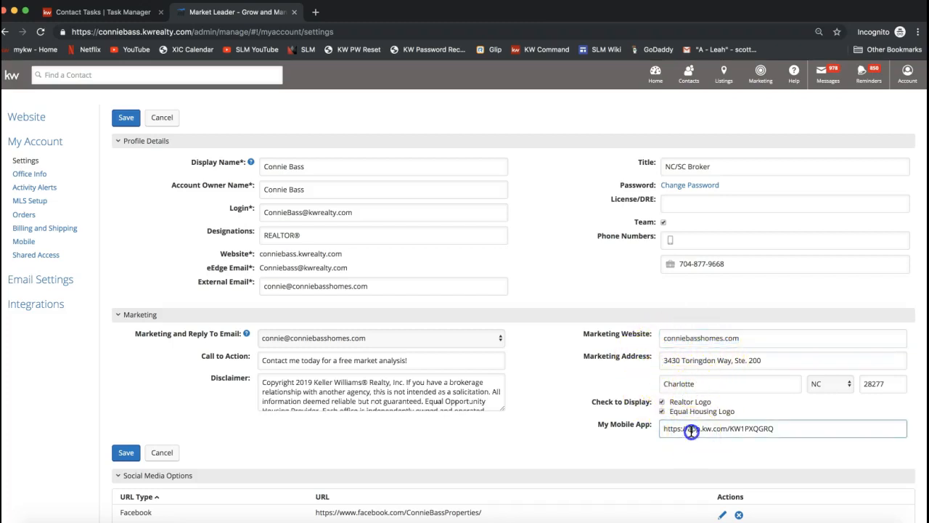
triple_click(691, 430)
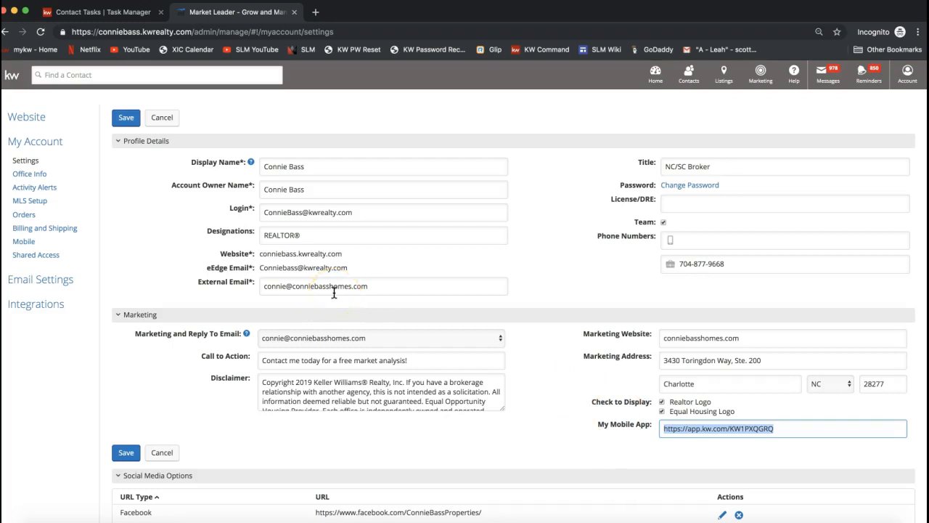
scroll(330, 320, "down", 2)
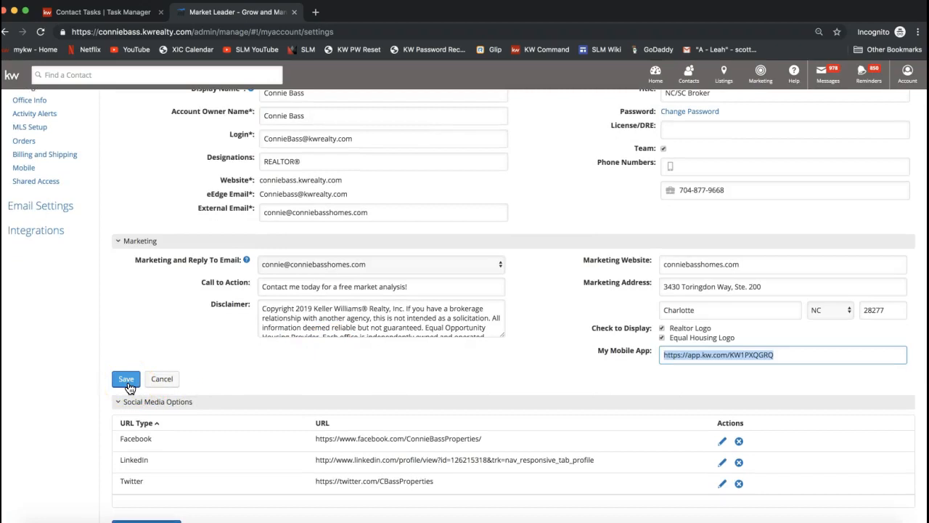
left_click(127, 379)
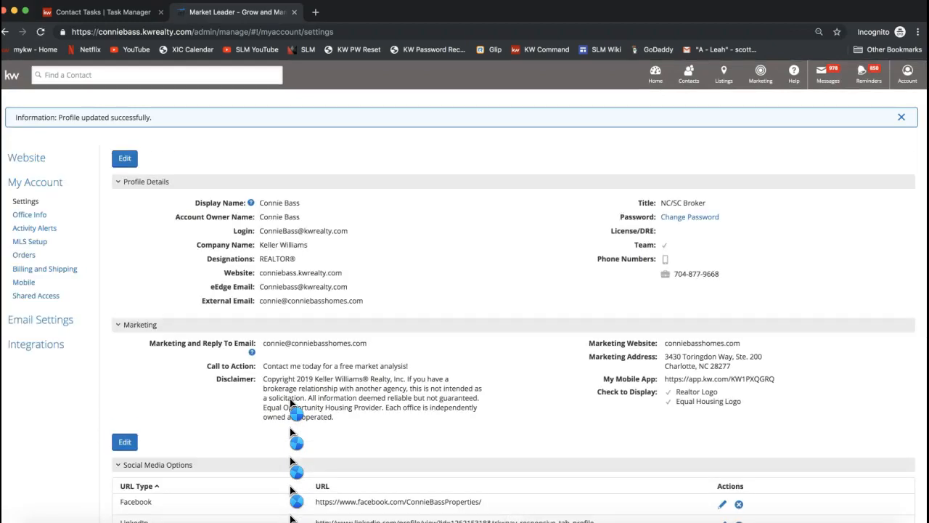
Step: Examine the social media links, website image, marketing image and marketing logo in the account settings
scroll(291, 404, "down", 4)
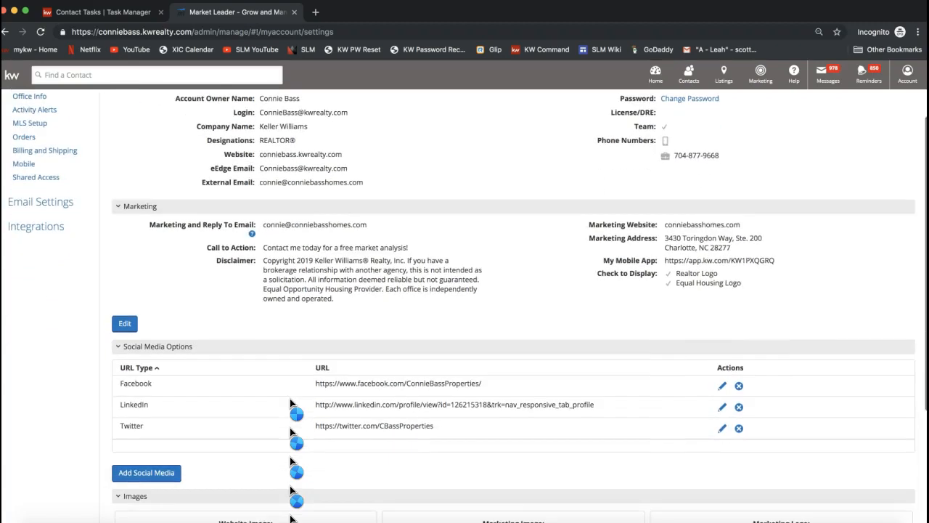
scroll(290, 404, "down", 2)
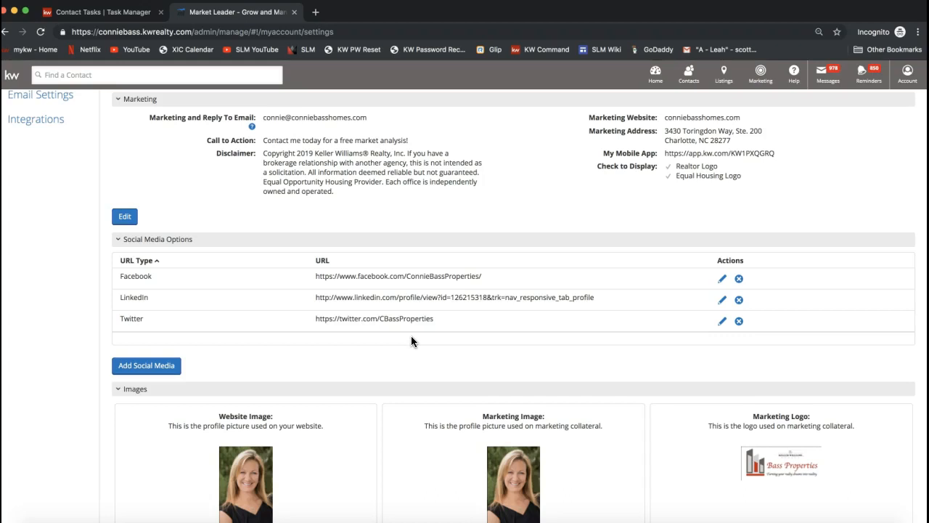
scroll(411, 335, "down", 2)
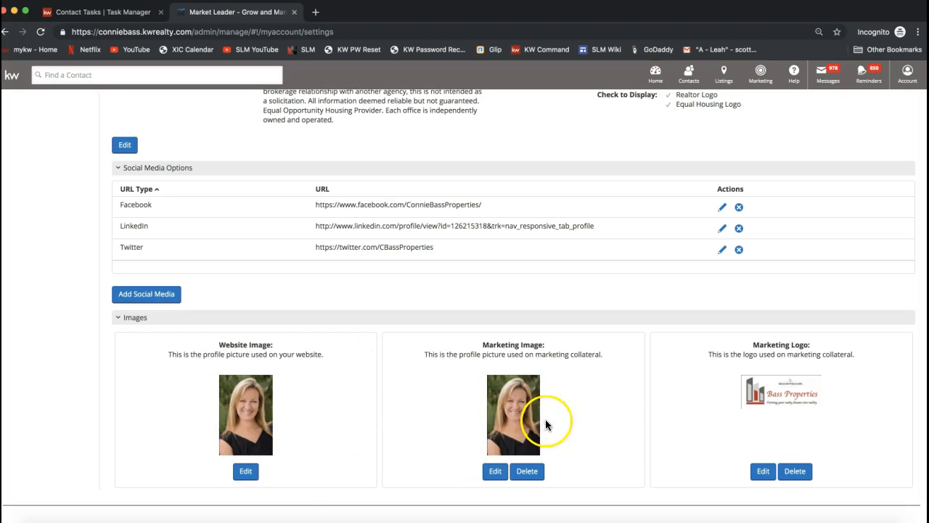
left_click_drag(475, 341, 564, 365)
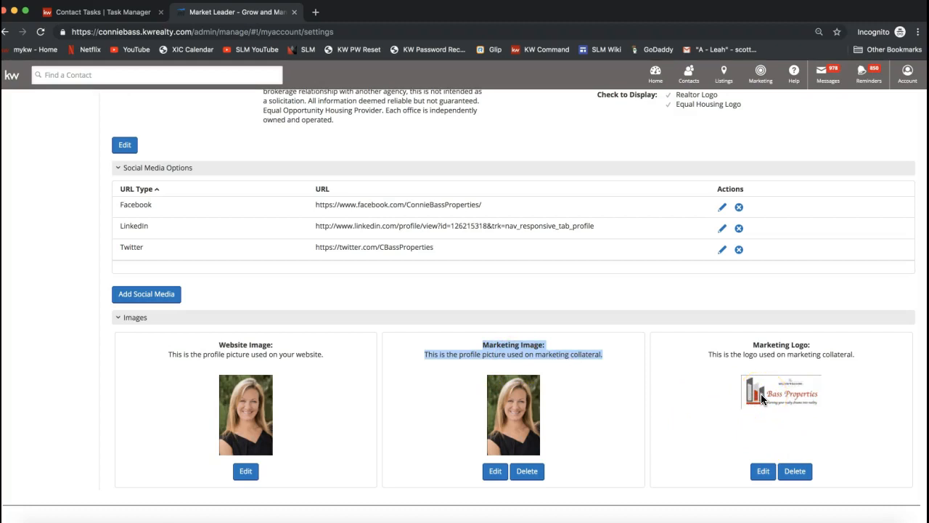
triple_click(757, 342)
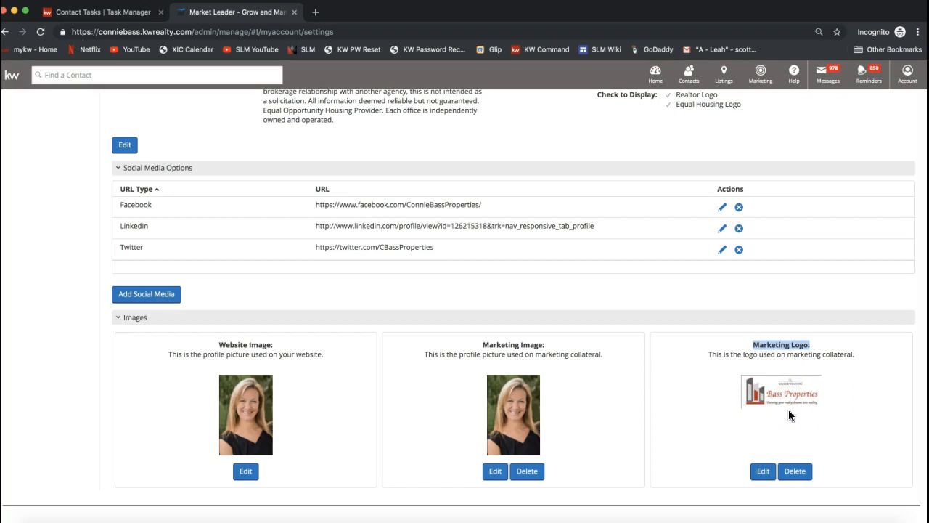
scroll(788, 410, "up", 5)
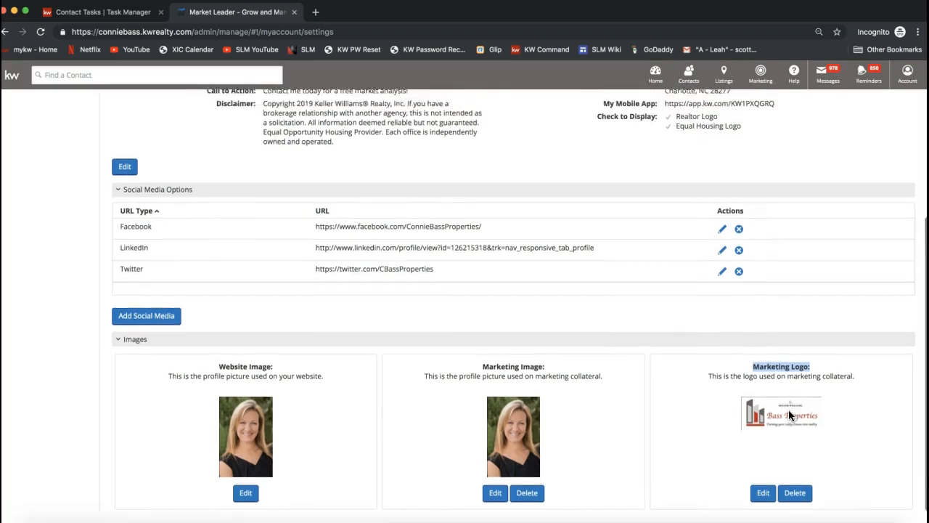